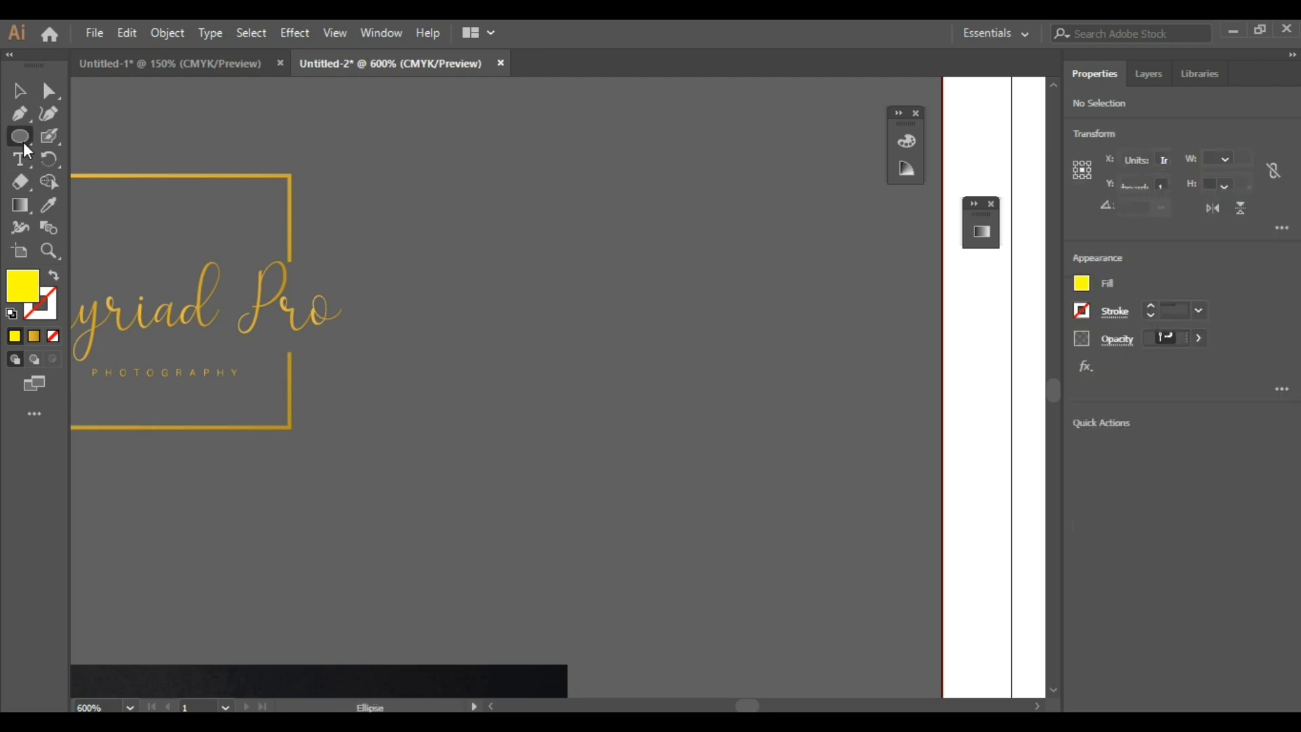
Draw a yellow circle about 2.125 in wide beside the gold logo and place a duplicate below it
click(95, 161)
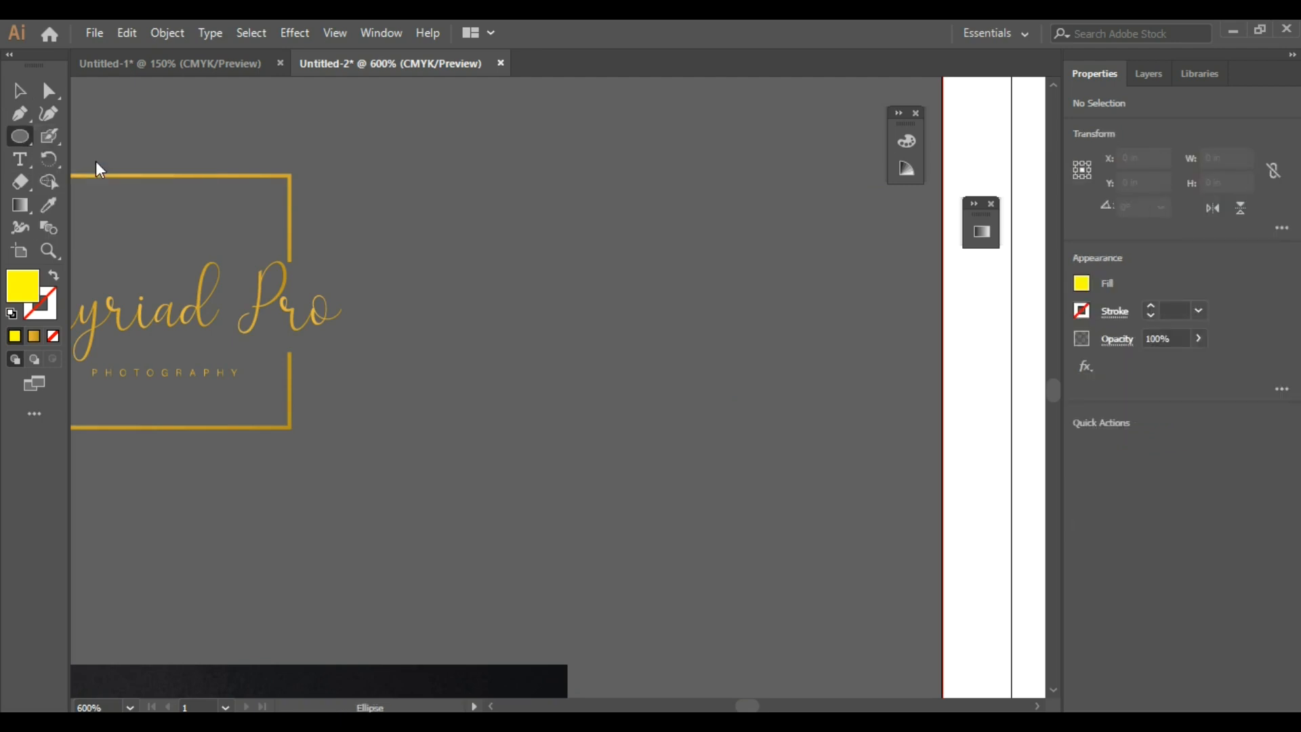
scroll(647, 242, up, 1)
mouse_move(584, 250)
mouse_down()
mouse_move(851, 474)
mouse_move(752, 314)
mouse_move(779, 342)
mouse_up()
click(20, 91)
drag(572, 219, 743, 501)
scroll(675, 257, down, 2)
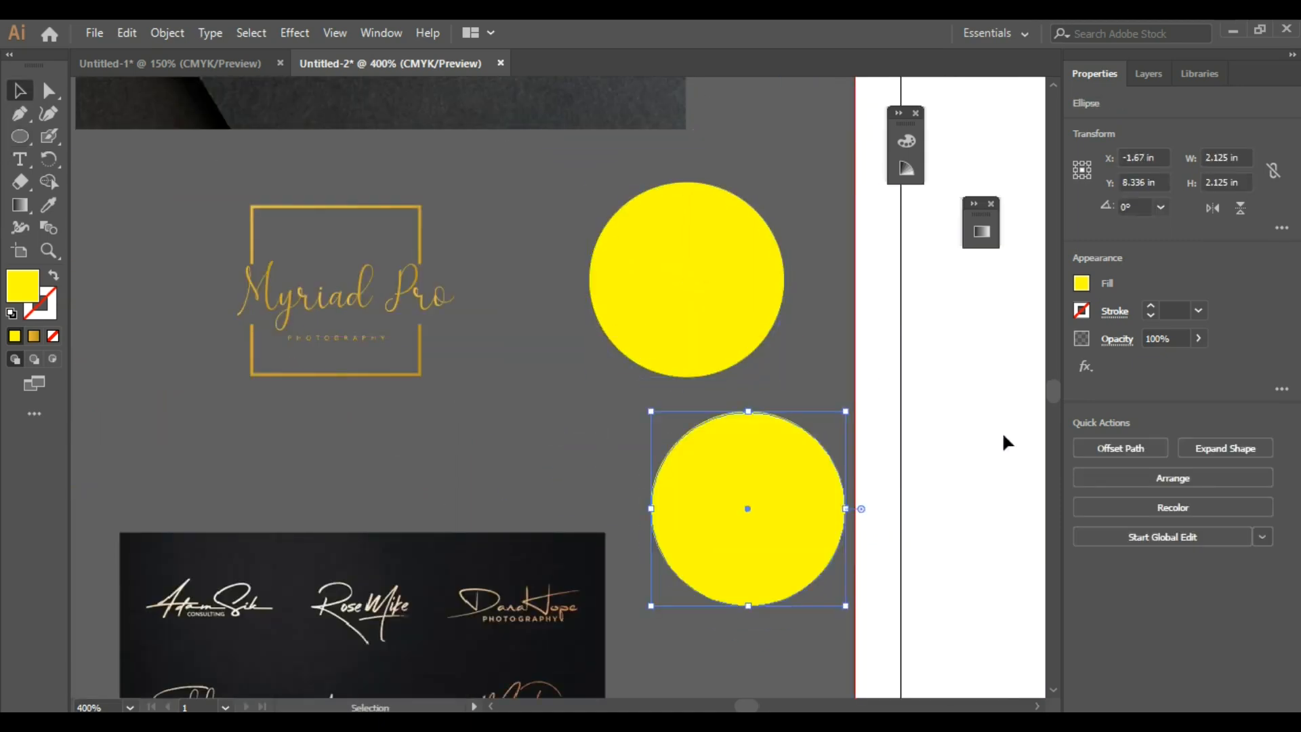
Remove the lower circle's fill and give it a 1 pt black stroke
click(1082, 283)
click(874, 351)
click(1170, 312)
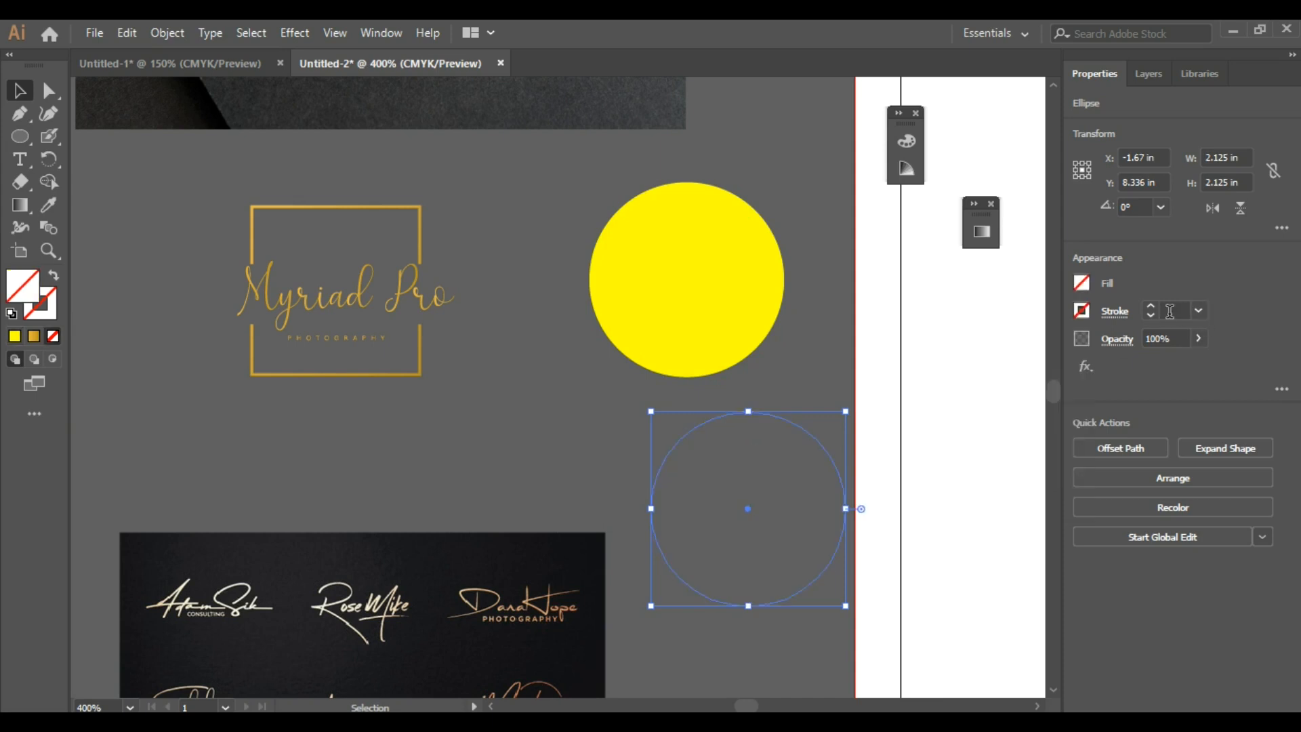
text(1)
key(Return)
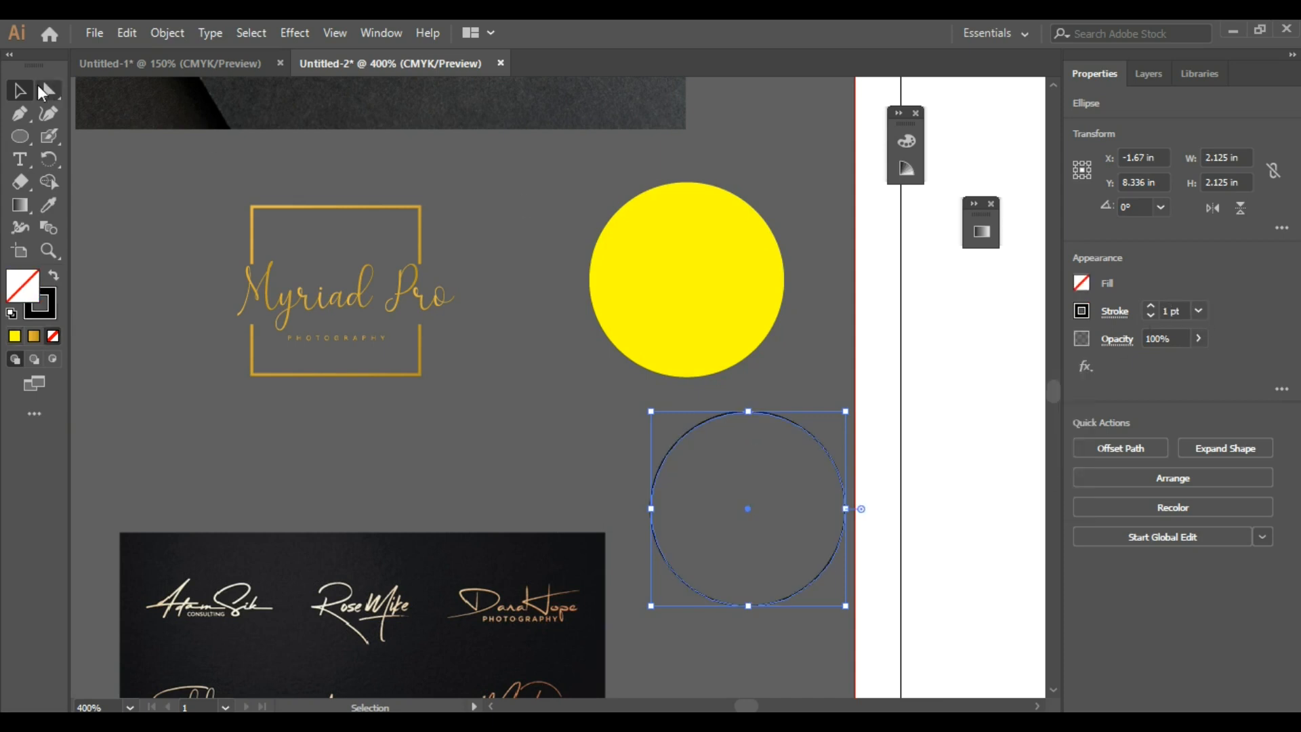
Remove the upper circle's fill and give it a thicker black stroke than the lower circle's
click(474, 173)
scroll(705, 230, up, 1)
click(689, 236)
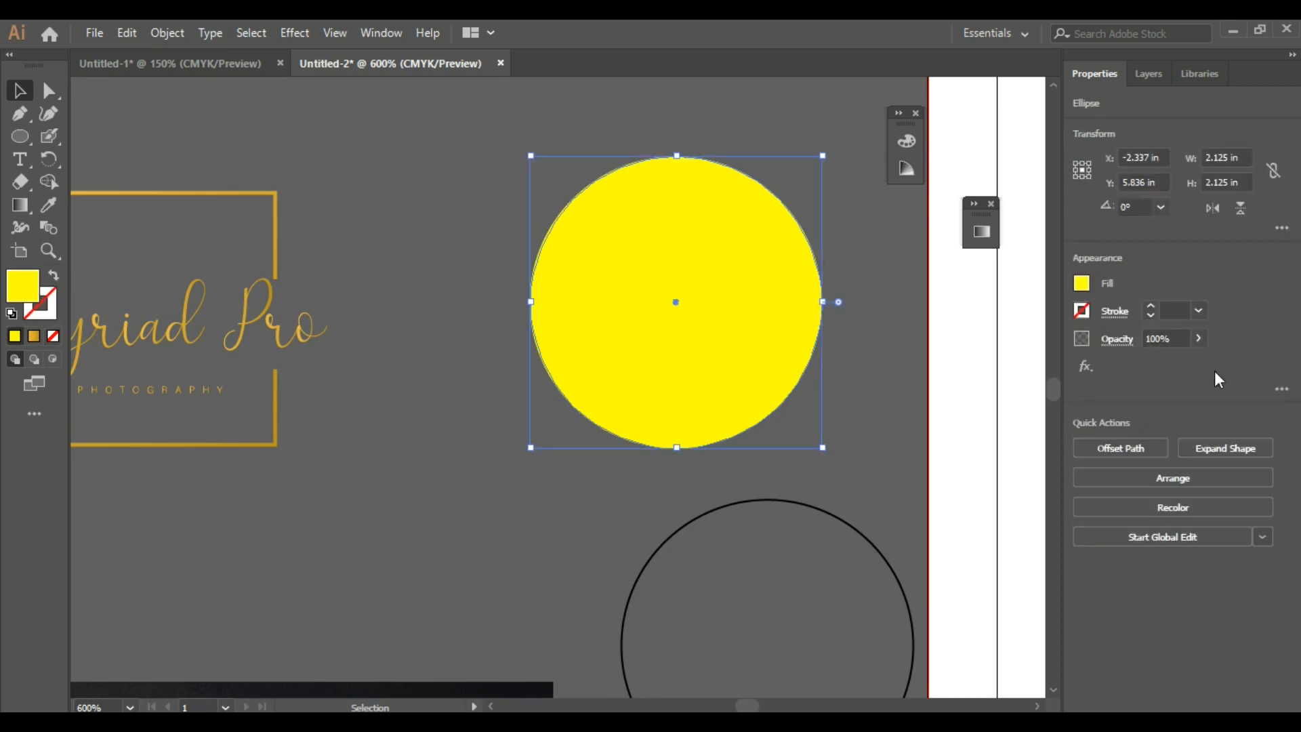
click(1082, 284)
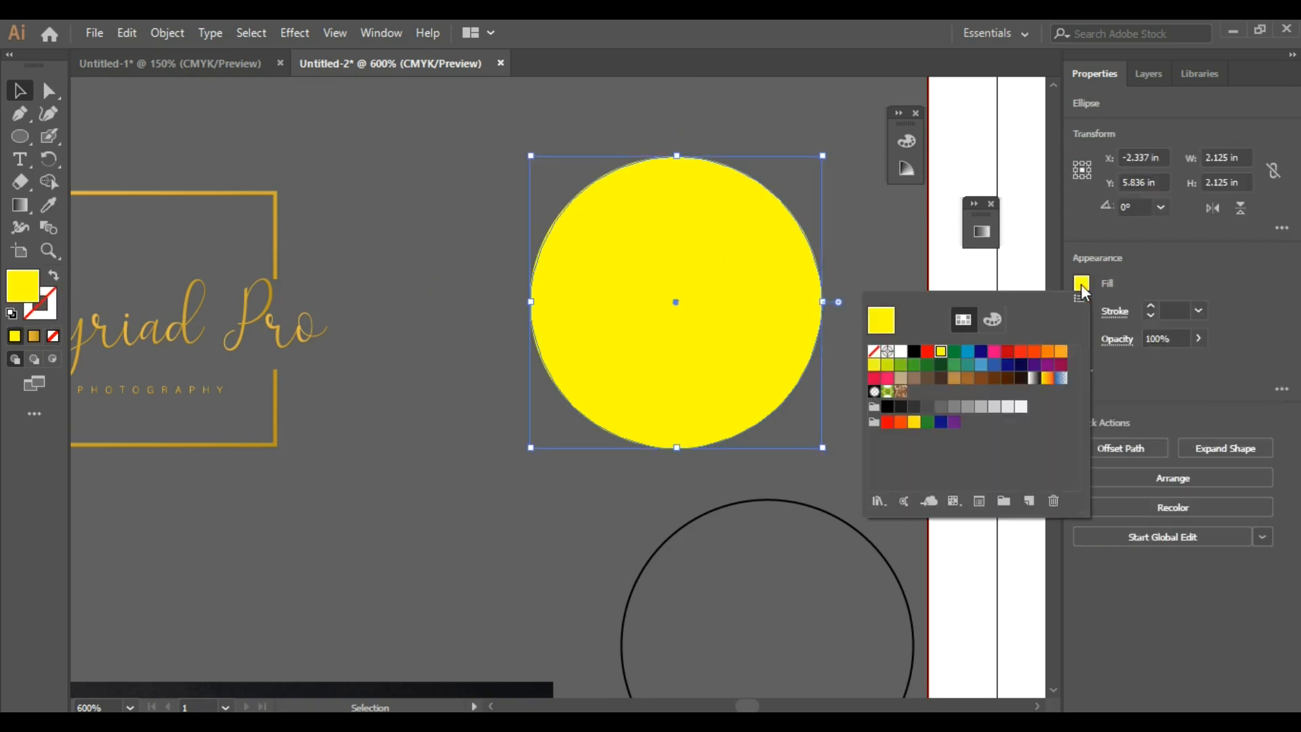
click(874, 351)
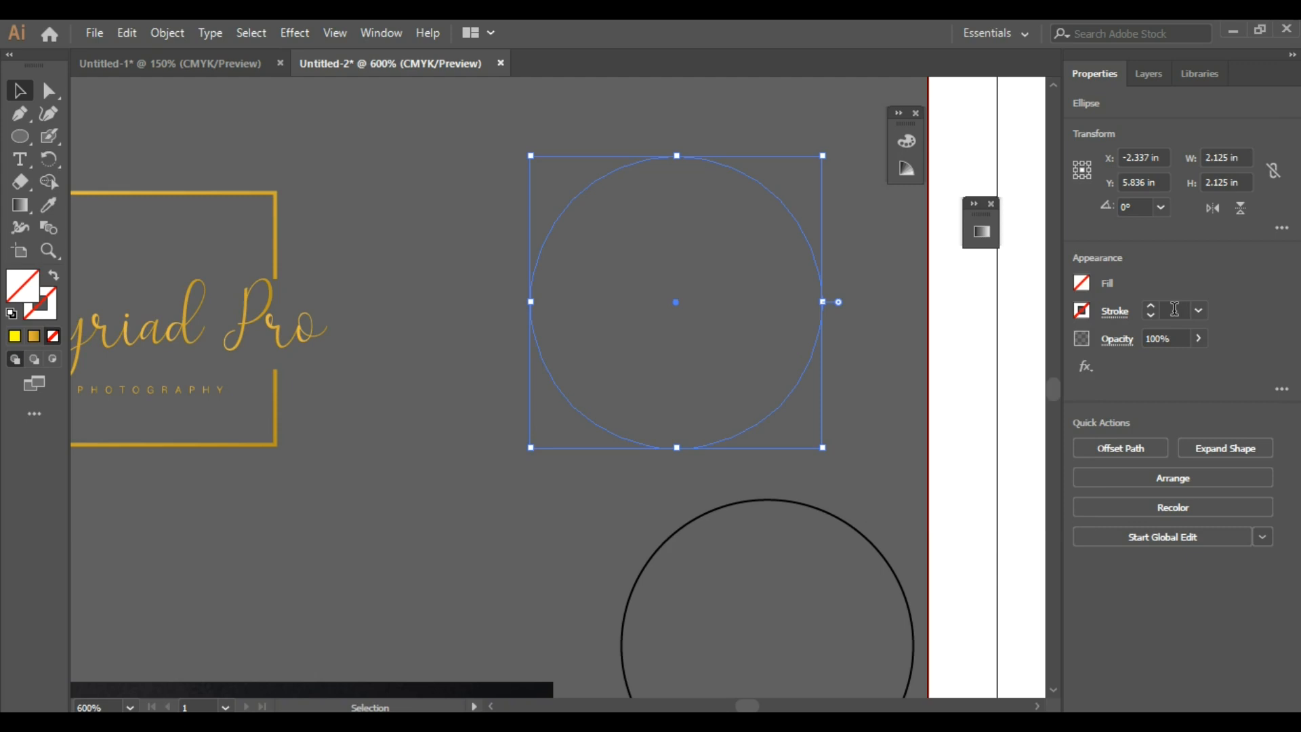
scroll(1174, 309, up, 2)
click(466, 217)
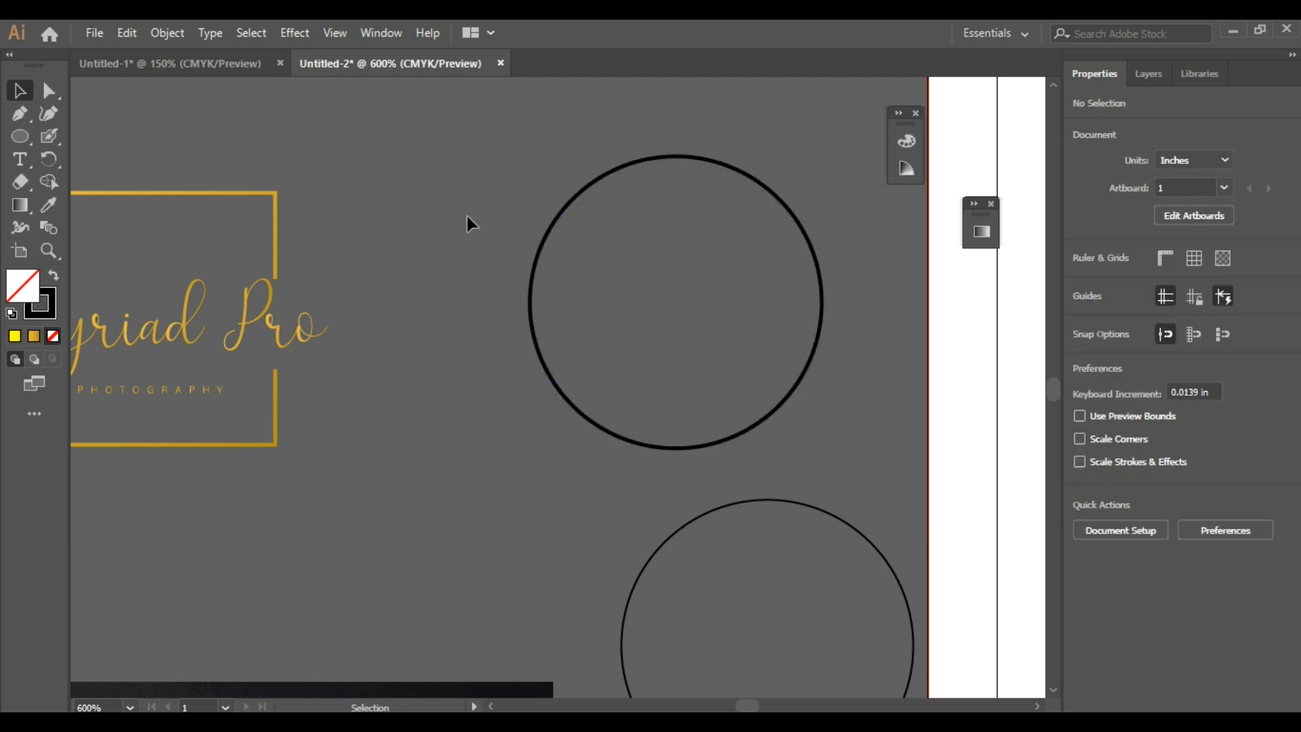
Move the thin-outlined circle into the empty canvas area on the left side of the gold logo
scroll(698, 344, down, 1)
click(741, 448)
scroll(859, 445, down, 2)
drag(792, 445, 246, 404)
scroll(247, 397, up, 2)
scroll(271, 391, down, 1)
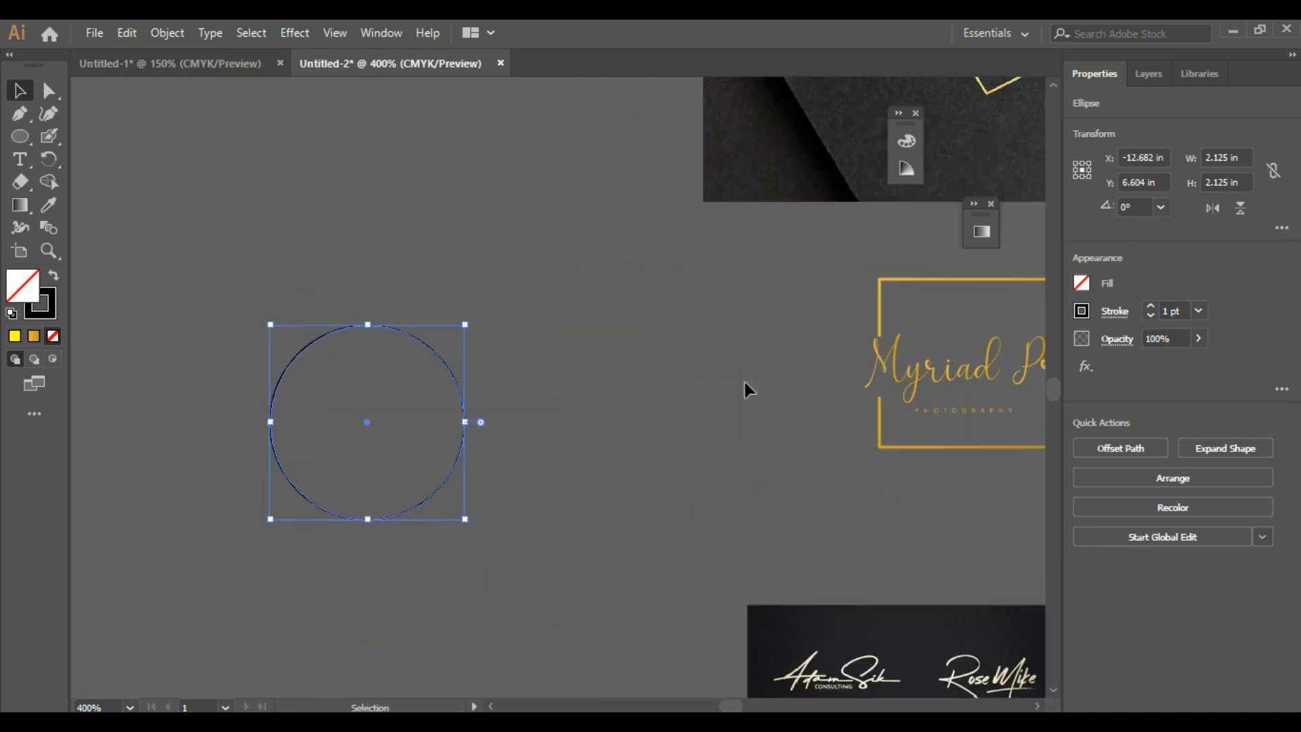
Move the thick-outlined circle far over to the left side of the thin-outlined circle
scroll(678, 379, down, 1)
scroll(910, 397, down, 1)
drag(1013, 390, 257, 392)
click(506, 388)
scroll(506, 388, up, 3)
scroll(610, 291, down, 1)
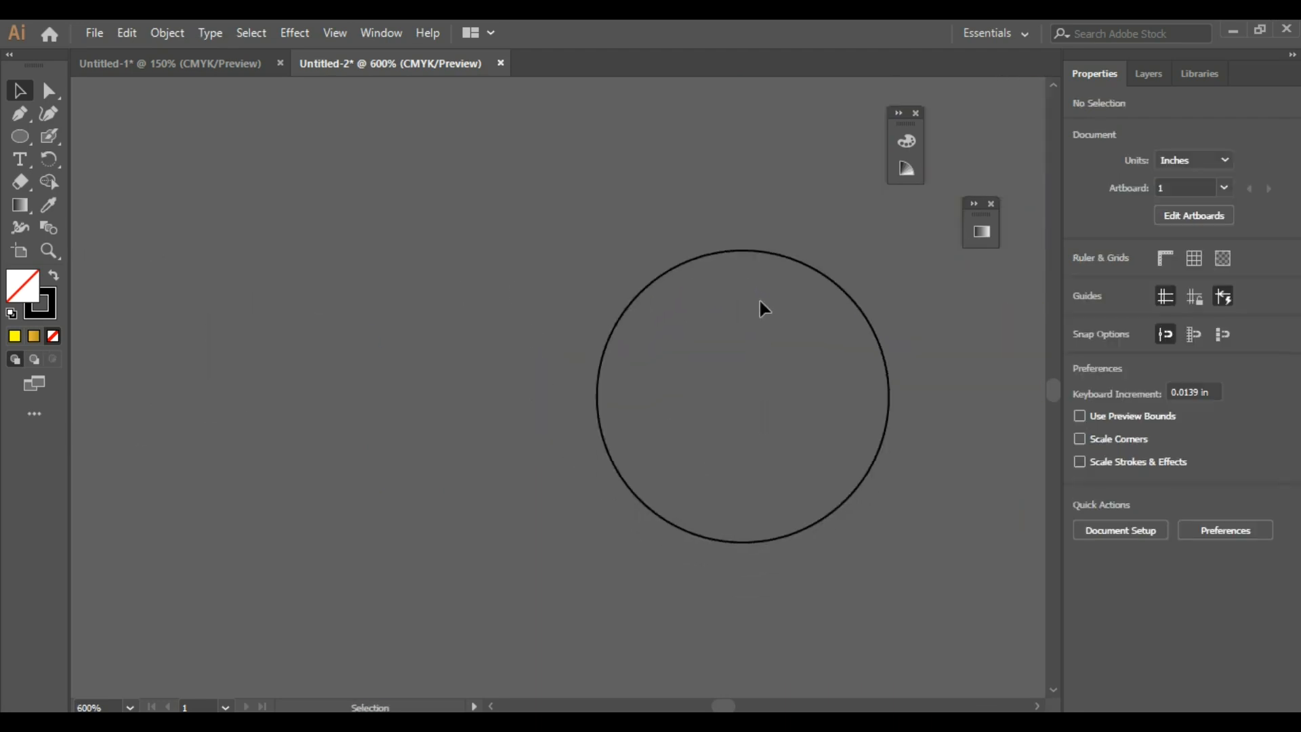
Convert the thin circle into a text path with the Type on a Path tool, keeping the Lorem ipsum placeholder text
click(822, 271)
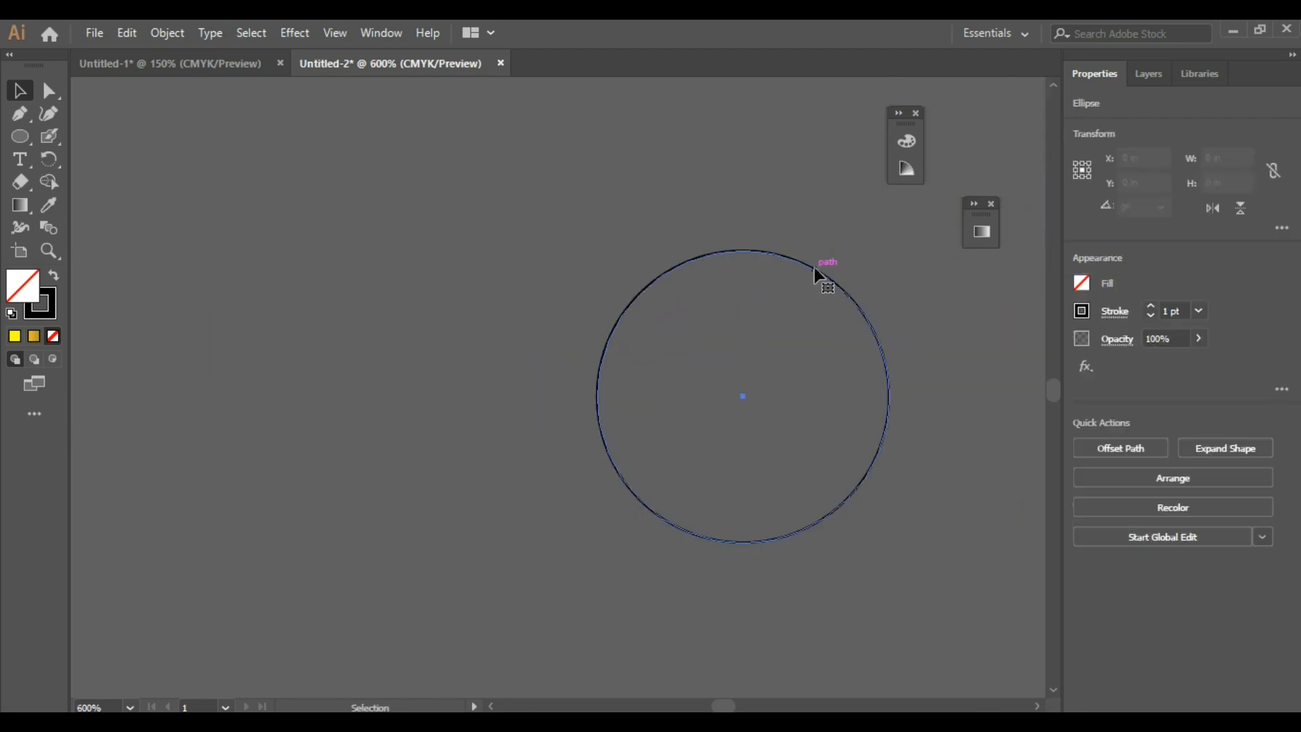
click(23, 161)
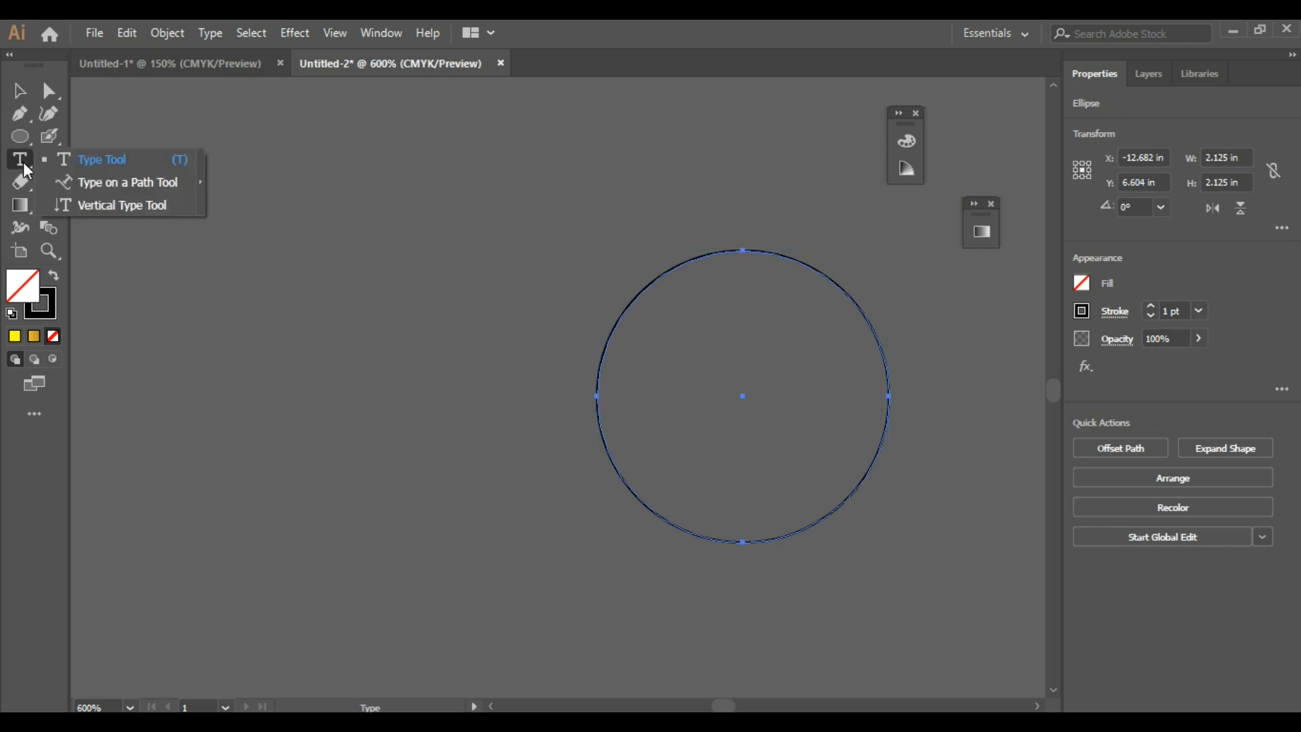
click(130, 184)
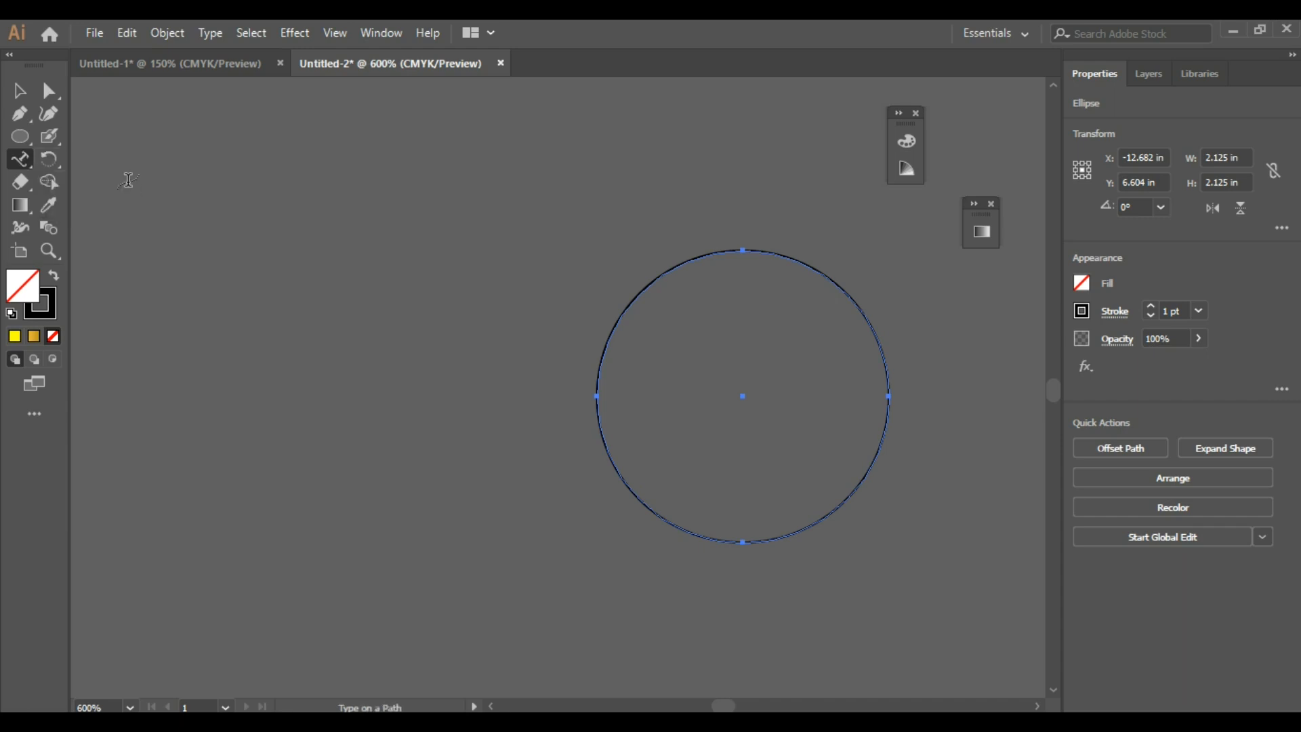
click(699, 257)
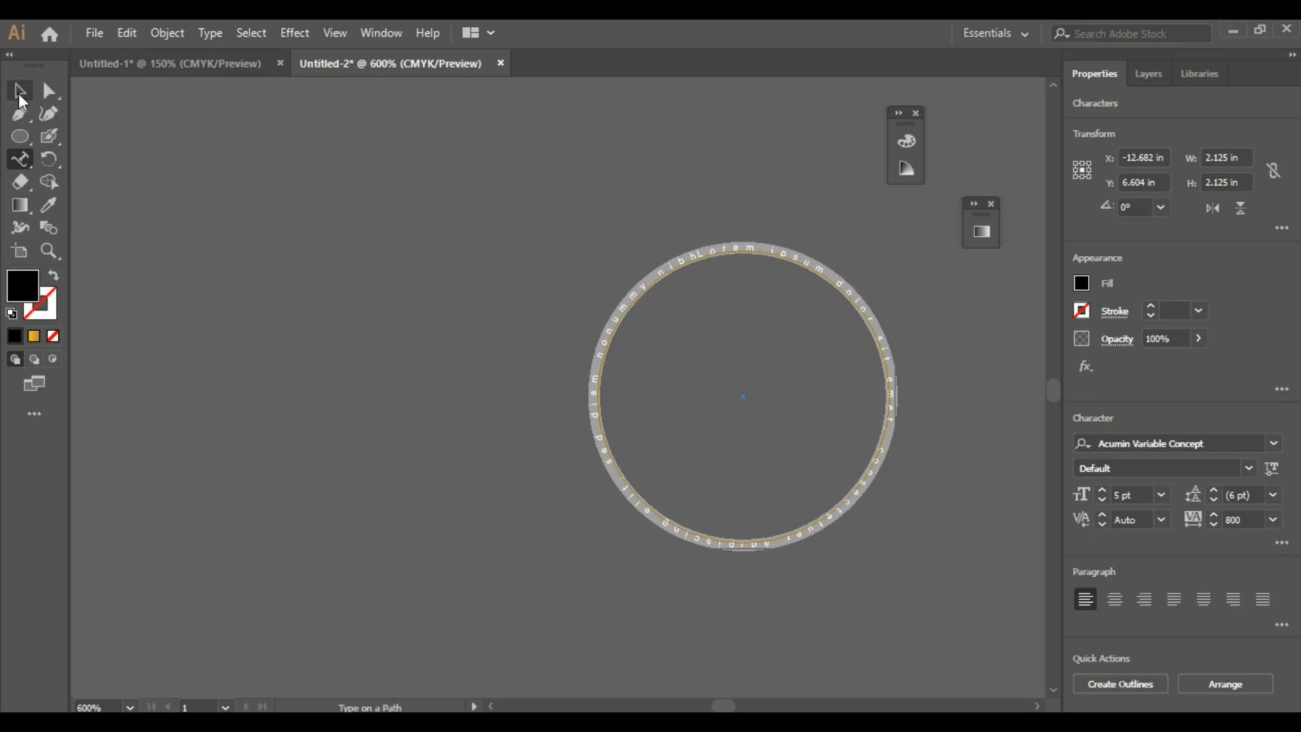
click(20, 98)
click(389, 206)
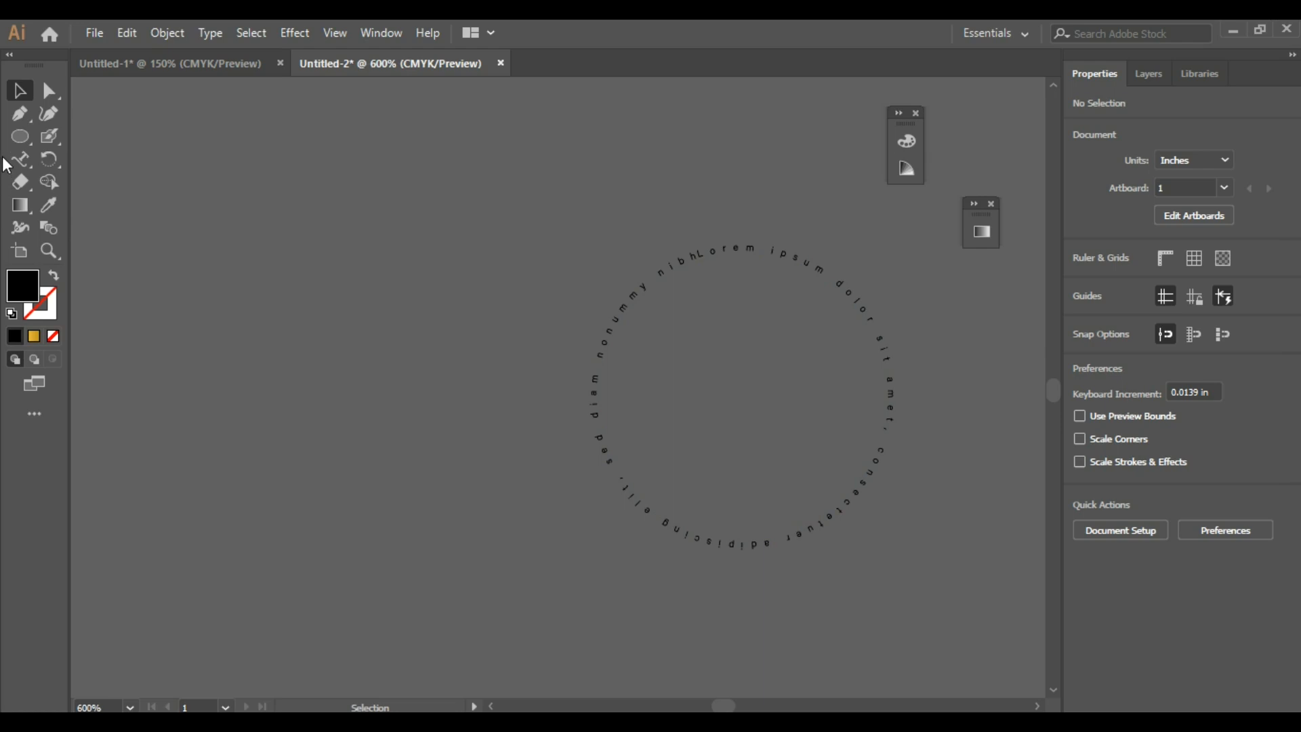
Draw a rectangle about 1.618 in wide and 1.799 in high beside the circular text
click(21, 137)
click(54, 138)
drag(218, 277, 440, 523)
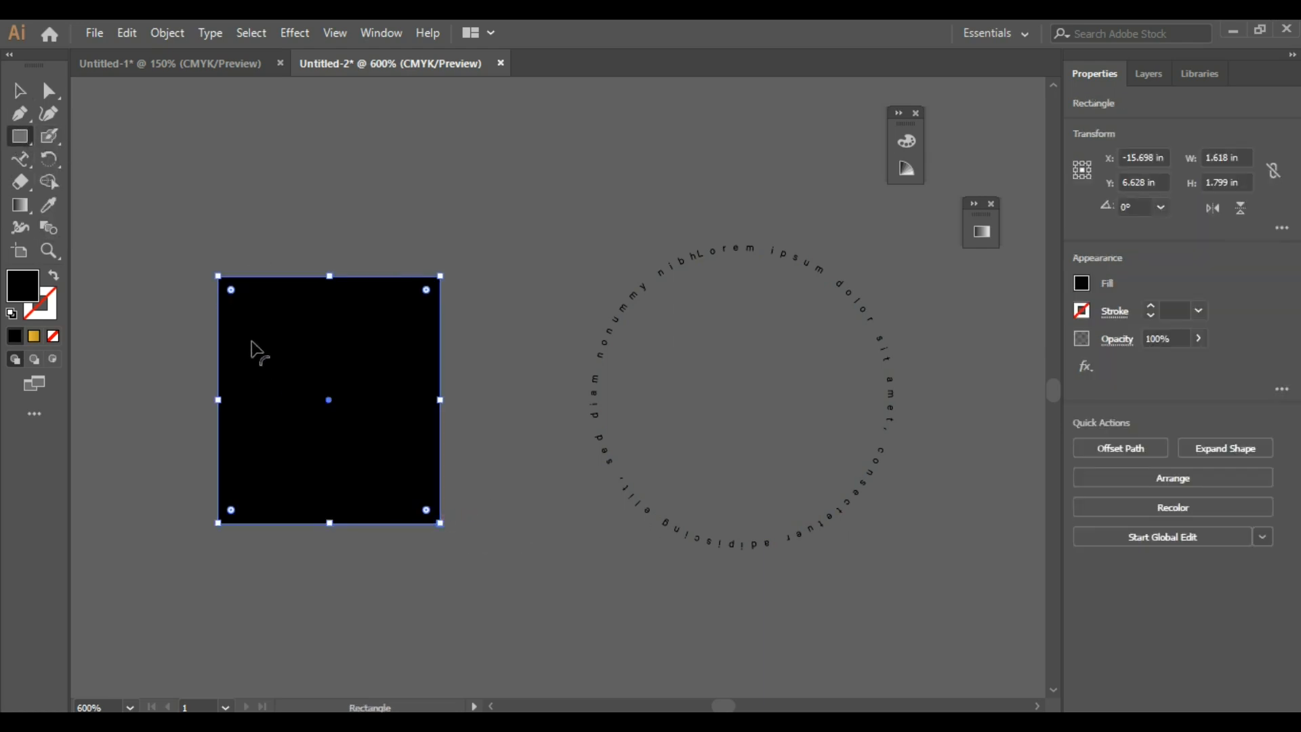
Remove the rectangle's fill and give it a 1 pt black stroke
click(20, 90)
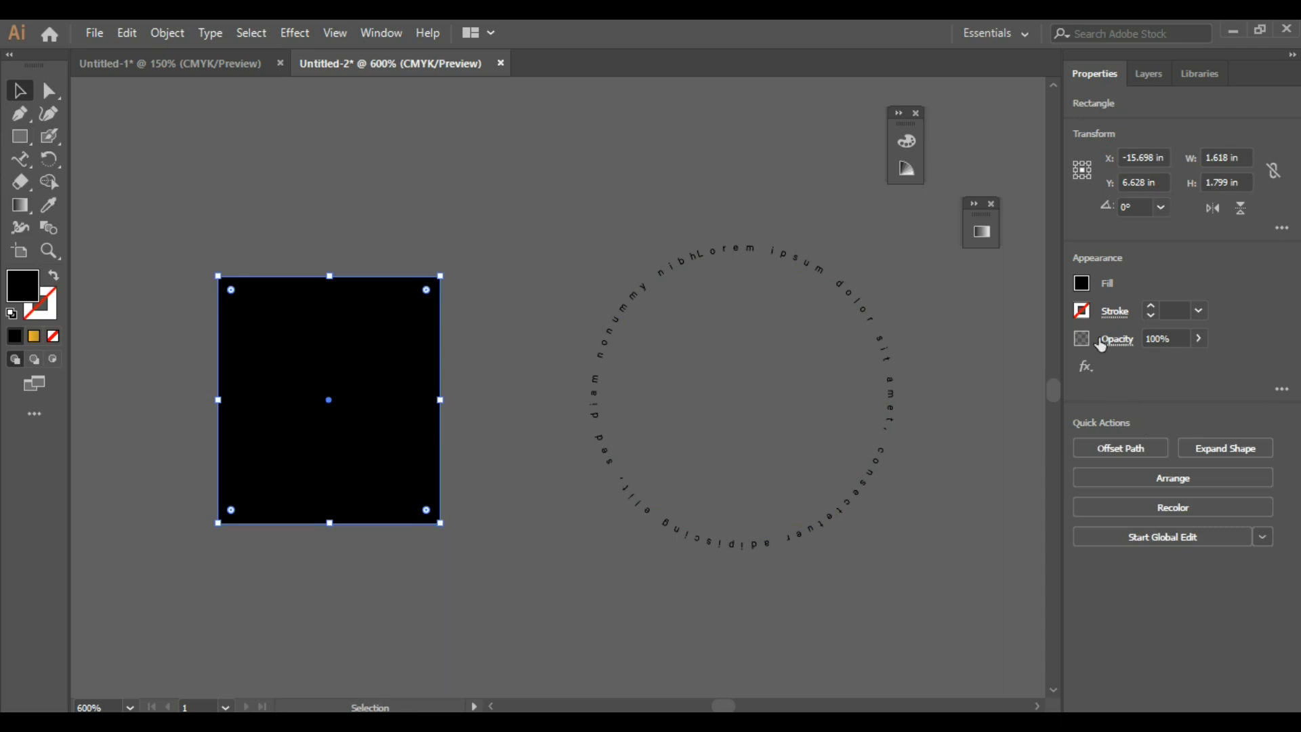
click(1083, 284)
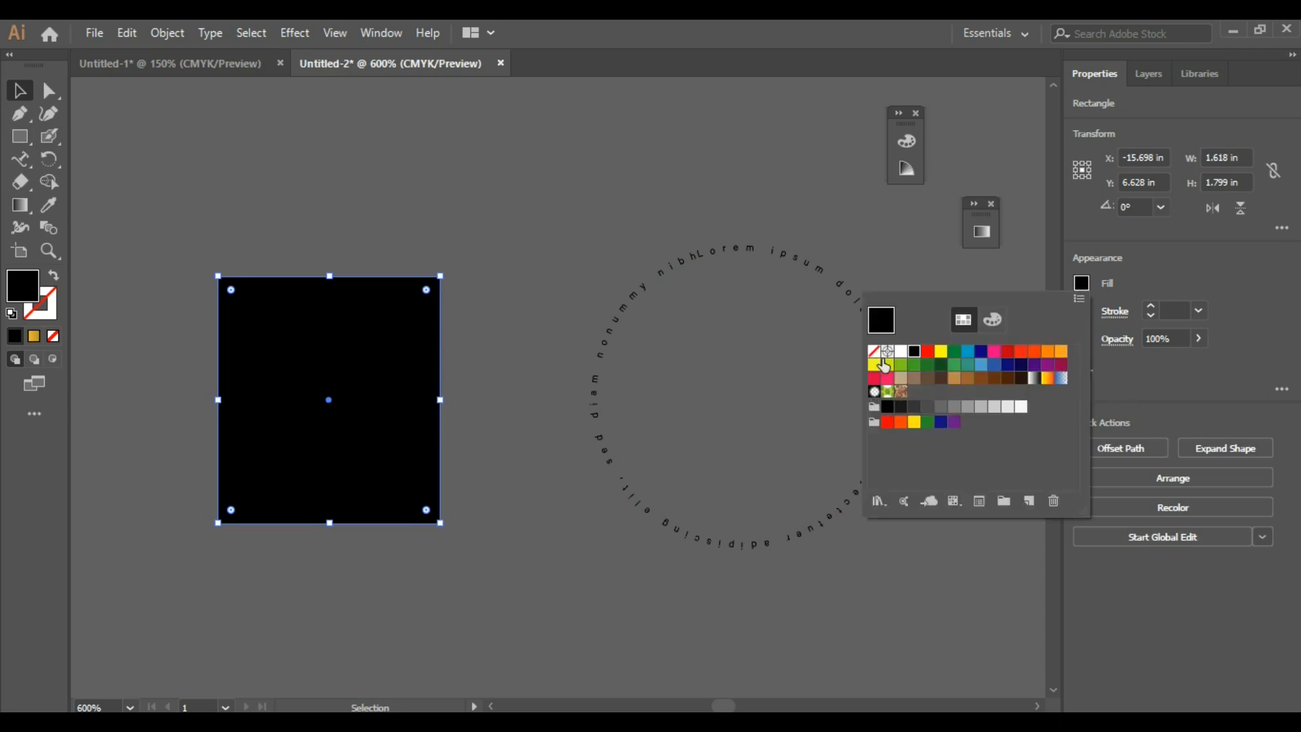
click(875, 365)
click(874, 351)
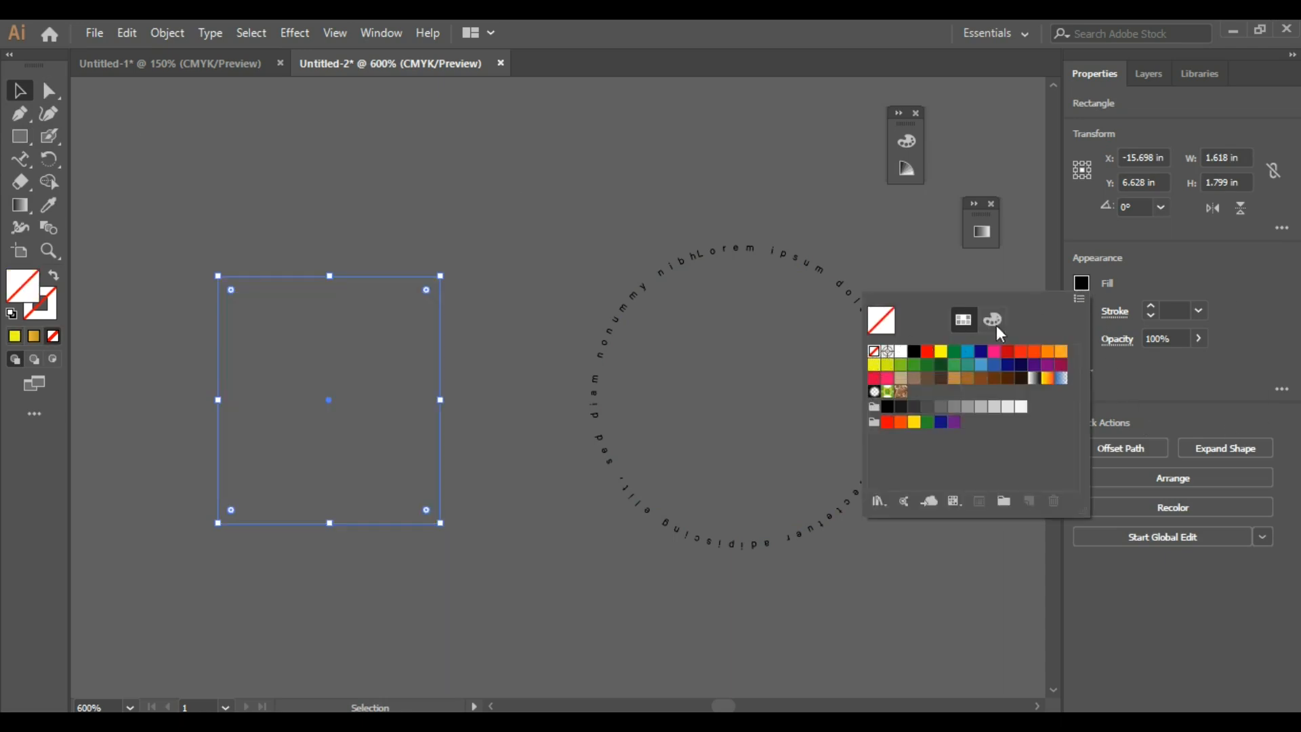
scroll(1171, 307, up, 1)
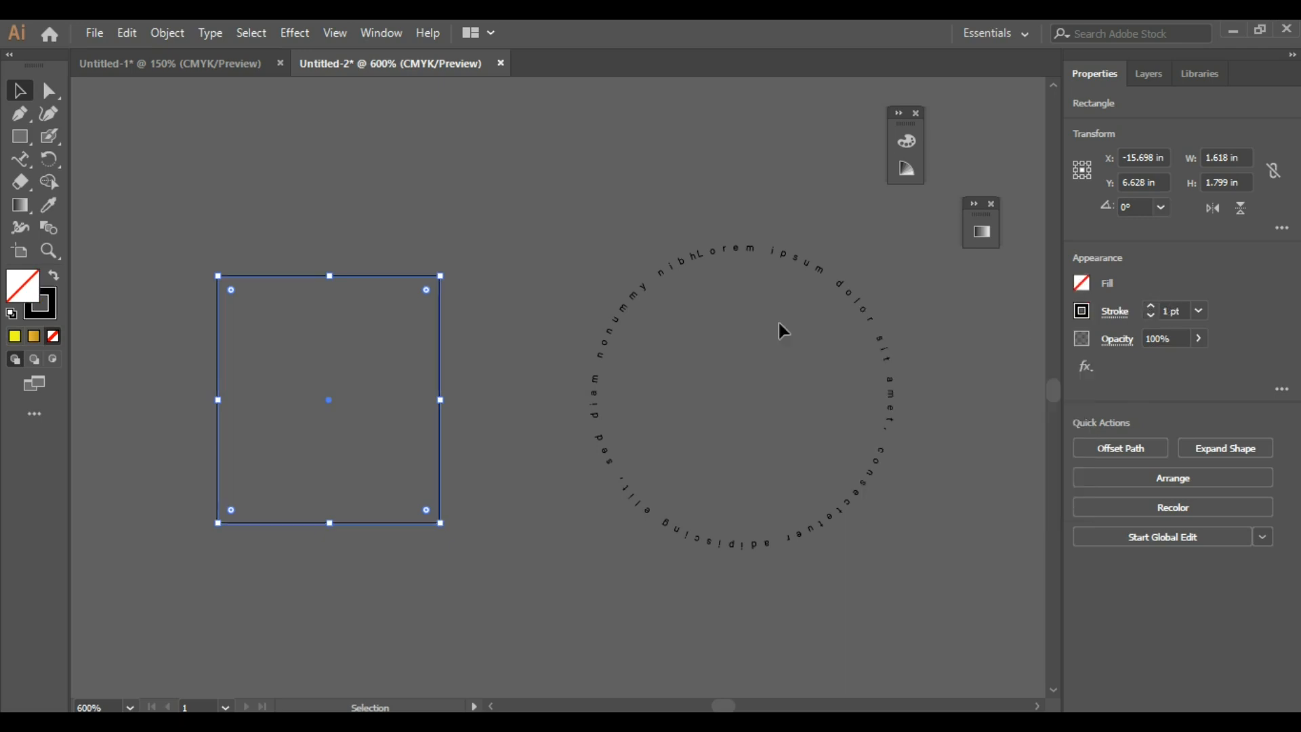
Run the Lorem ipsum placeholder text around the rectangle's outline with the Type on a Path tool
click(14, 168)
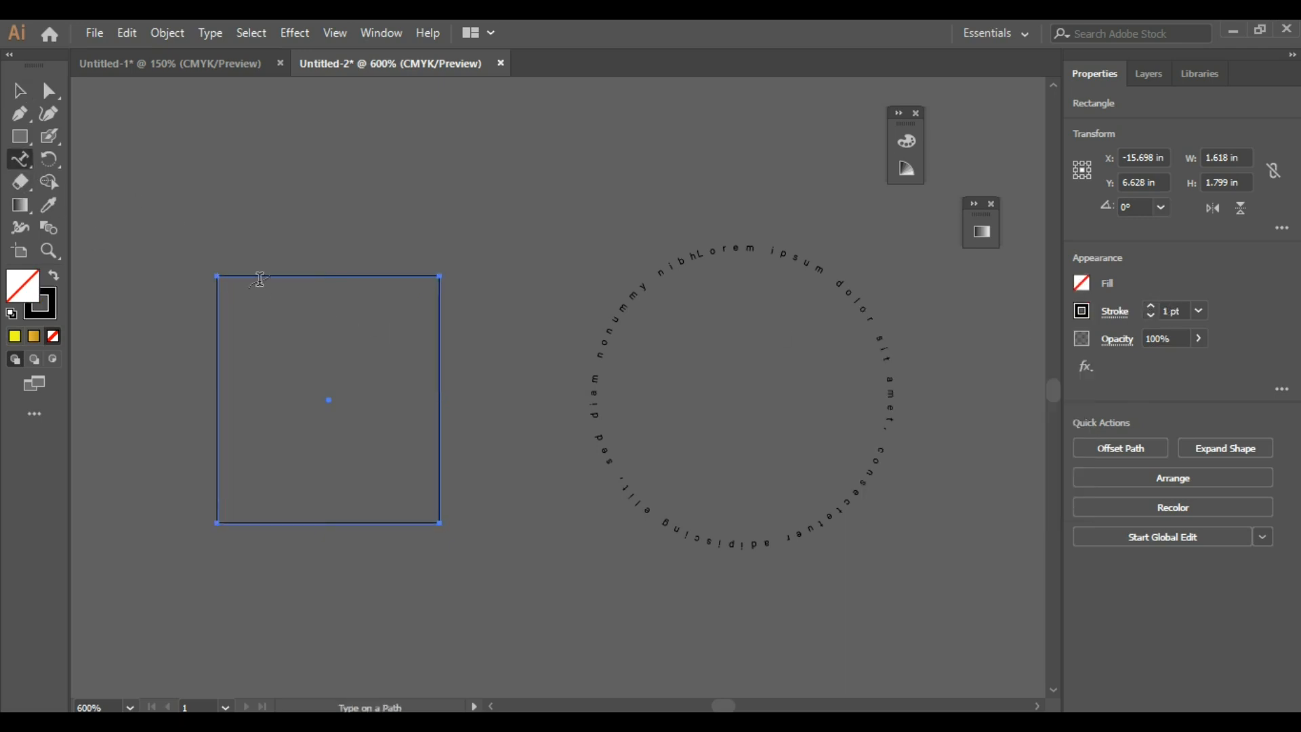
click(259, 276)
click(19, 90)
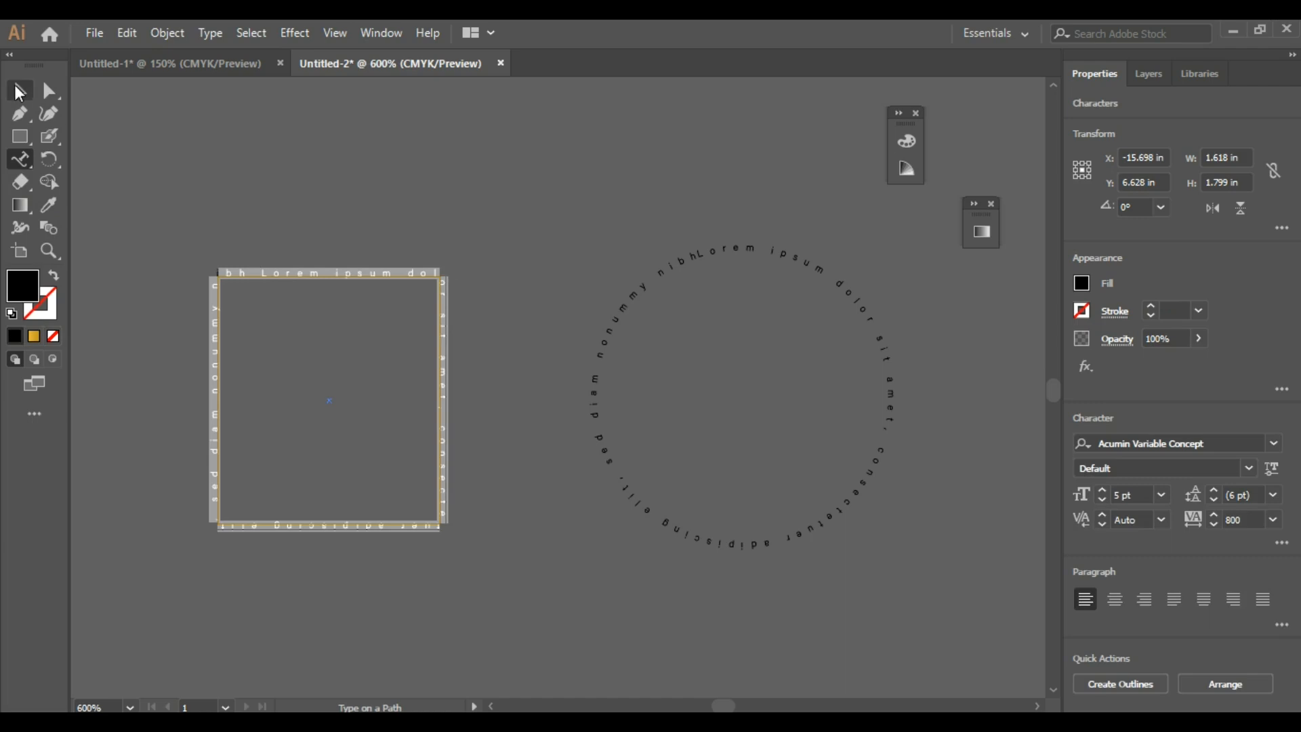
click(301, 180)
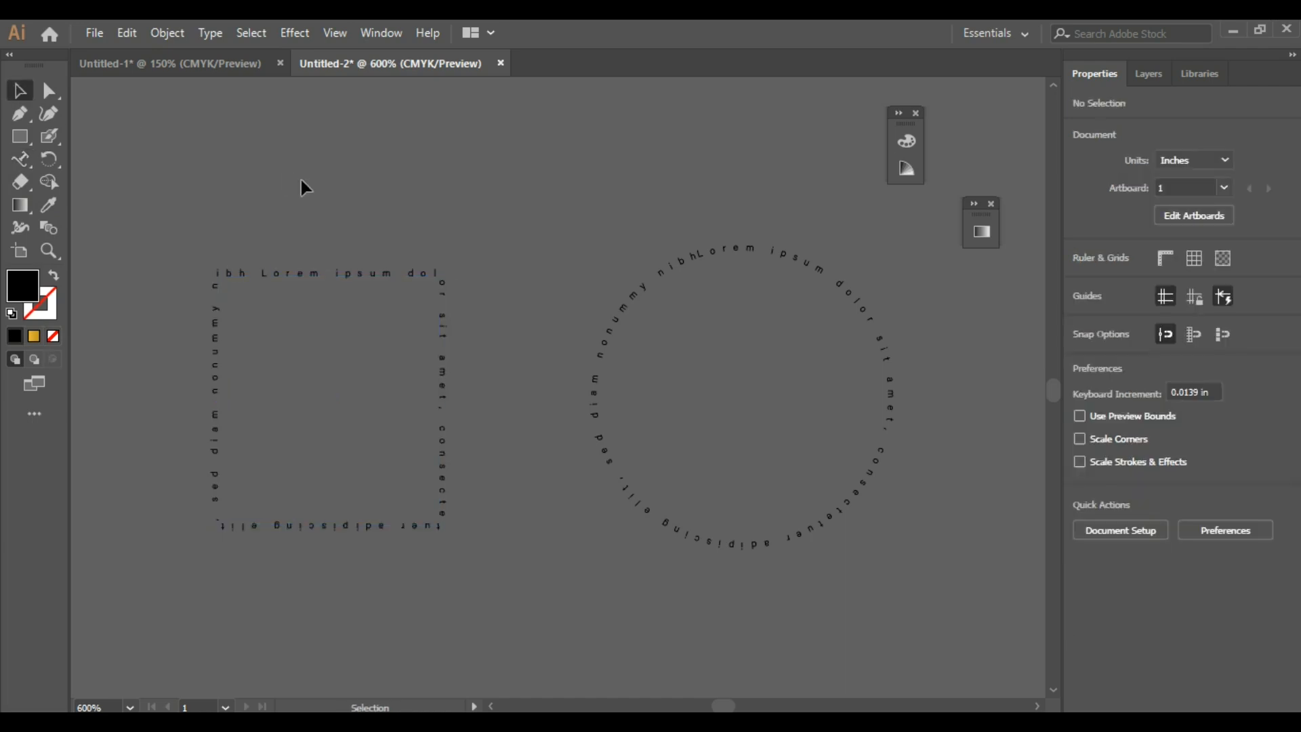
Expand the rectangular path text into shapes with the Object and Fill options enabled
click(330, 276)
drag(151, 226, 359, 407)
click(168, 32)
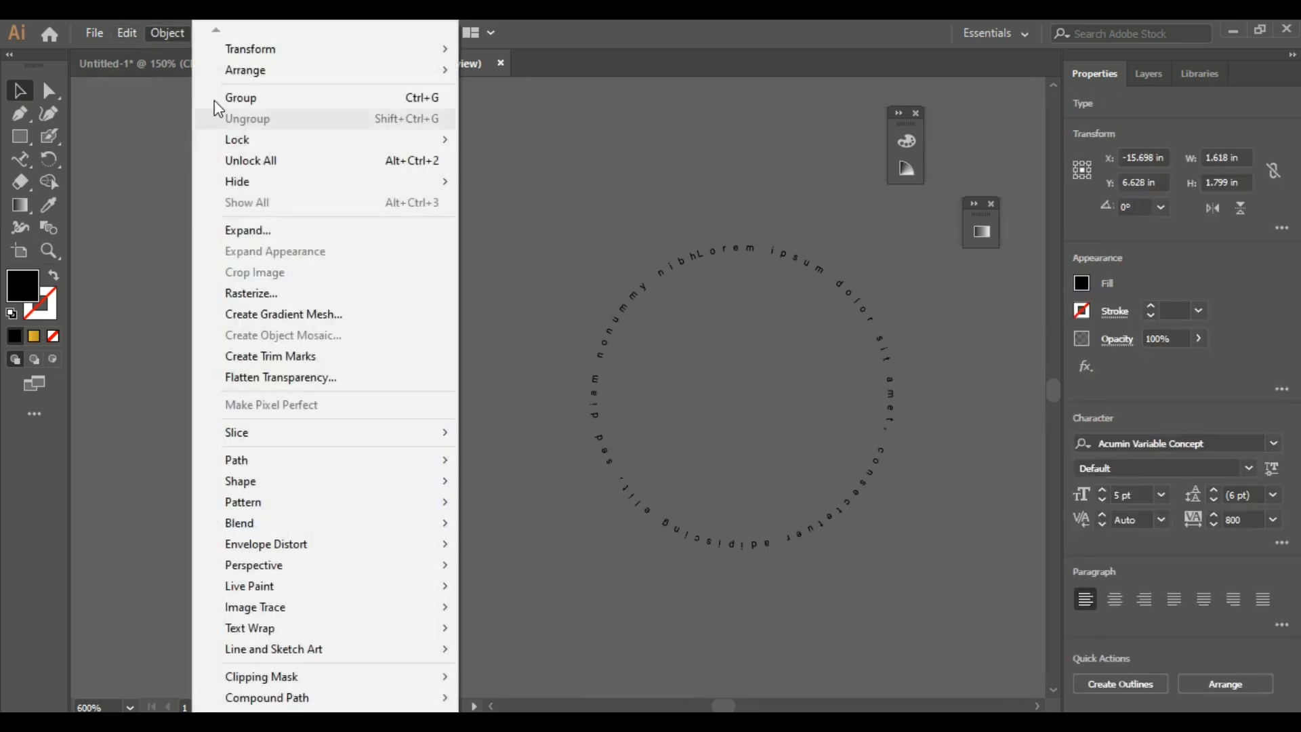
click(250, 231)
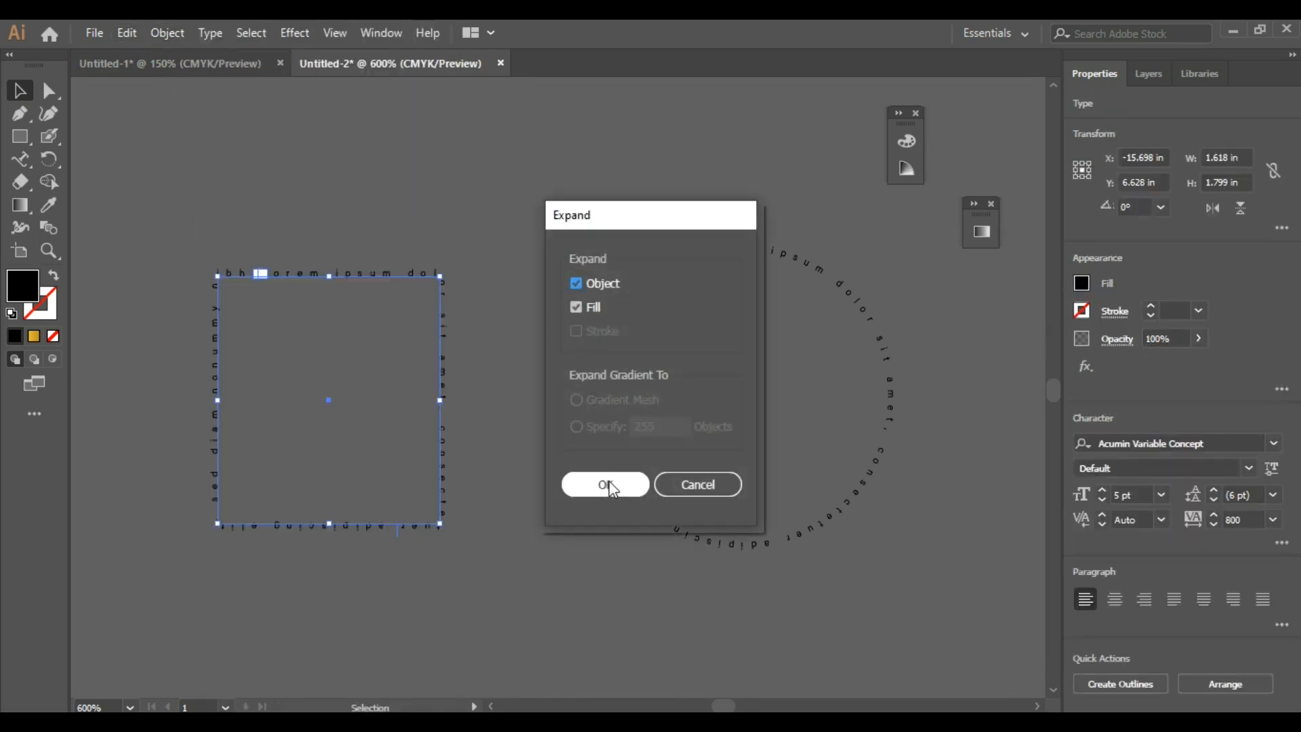
click(607, 484)
click(464, 169)
Move the expanded rectangular text slightly upward and ungroup it
click(359, 278)
drag(358, 274, 357, 242)
right_click(357, 241)
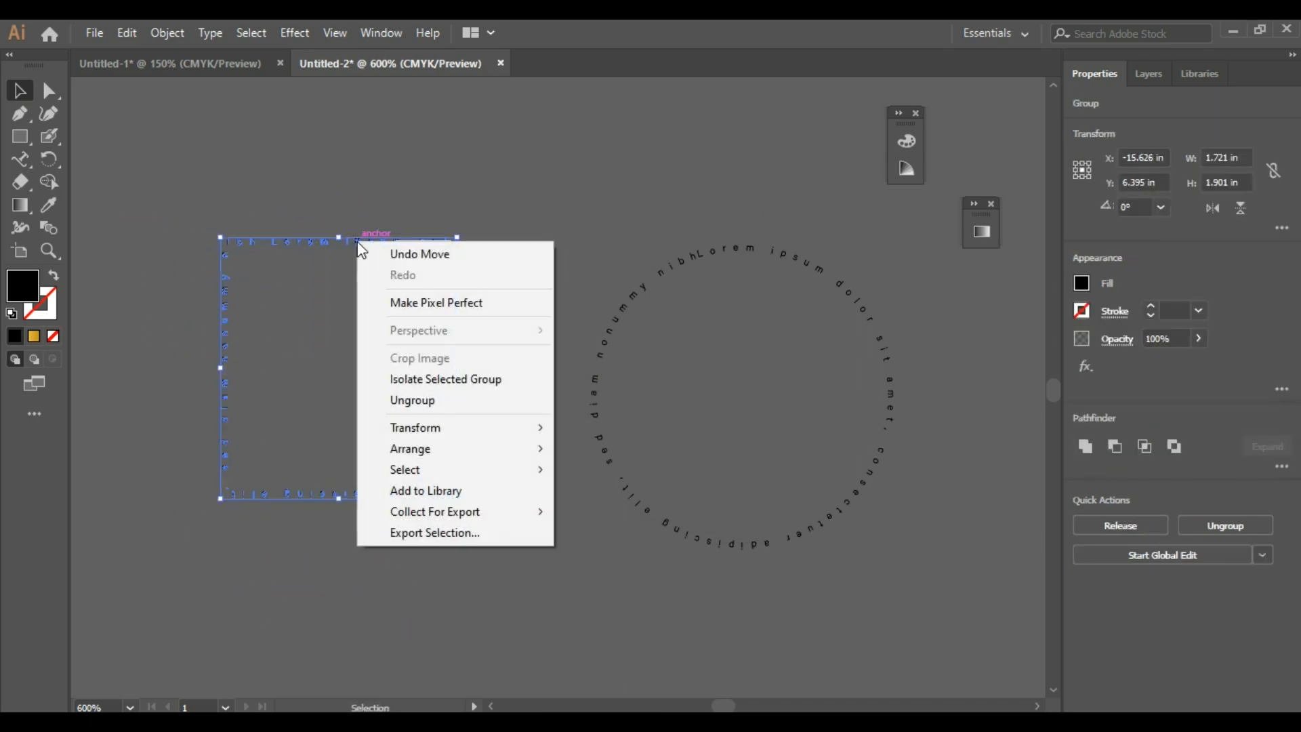
click(404, 401)
click(542, 277)
double_click(453, 339)
click(82, 88)
click(82, 89)
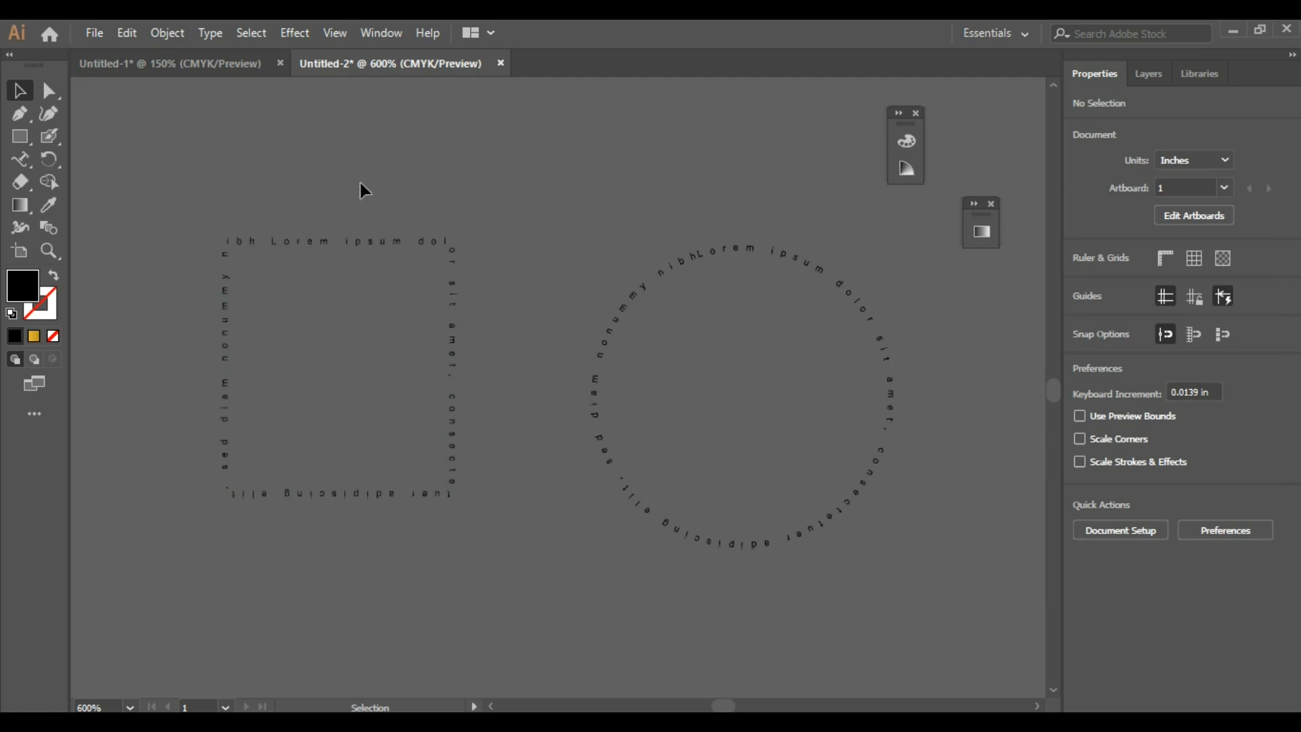
Move the letters of "ipsum" out of the rectangular text, placing "ipsu" above it and "m" beside it
scroll(370, 222, up, 3)
drag(458, 352, 460, 353)
drag(403, 290, 757, 385)
click(710, 252)
click(730, 152)
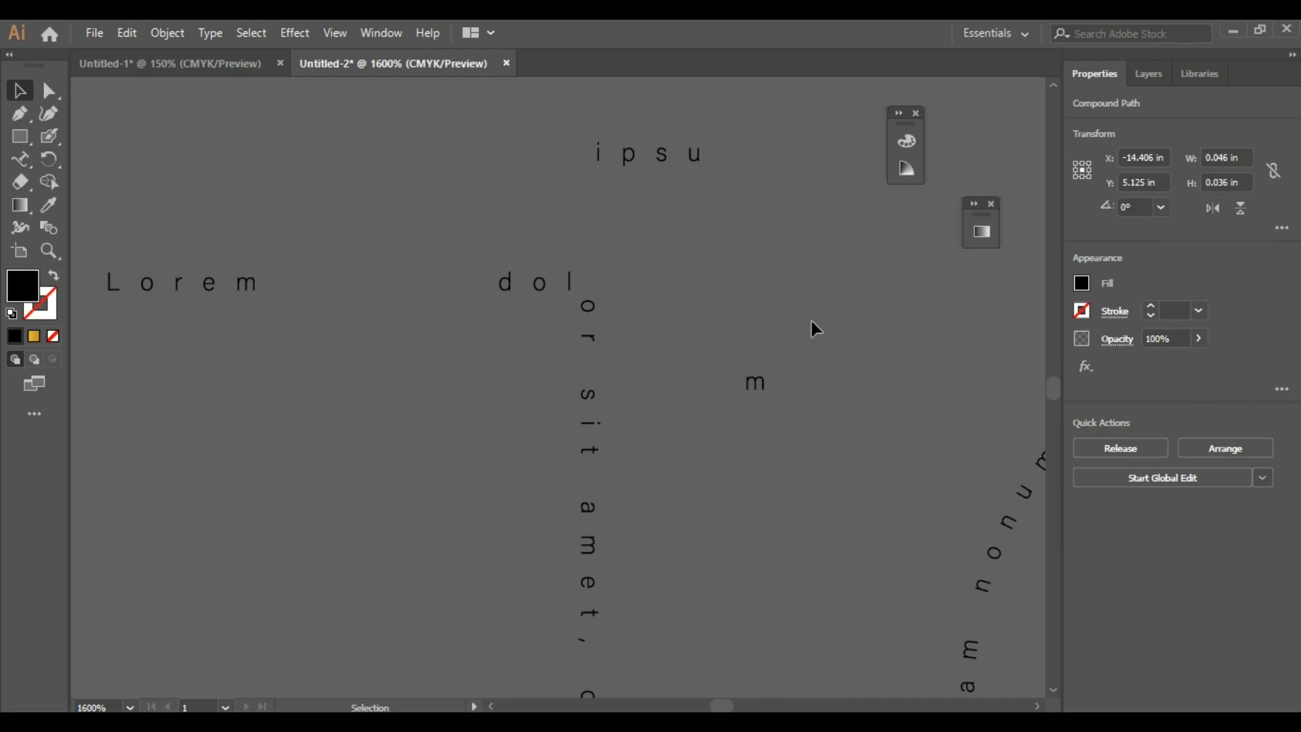
click(810, 318)
scroll(786, 320, down, 1)
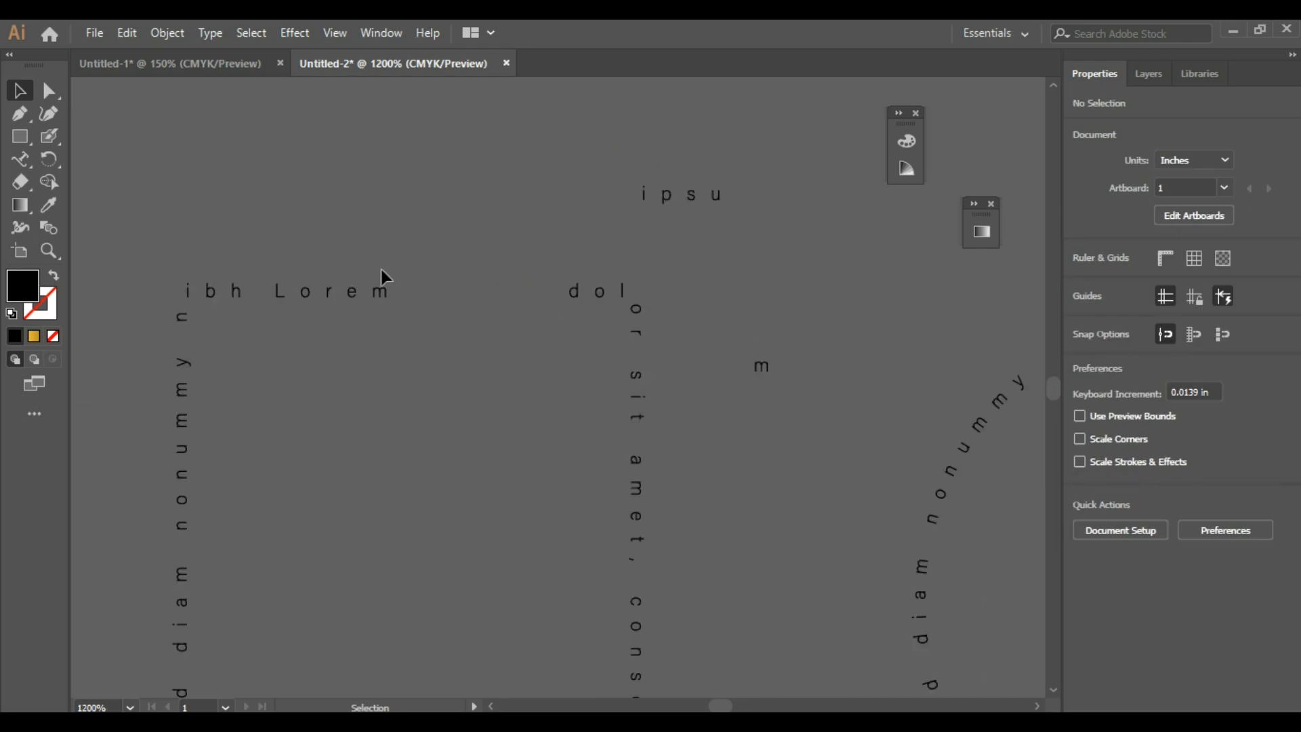
Open the circular path text for editing and delete the word "Lorem" at its start
scroll(347, 247, down, 2)
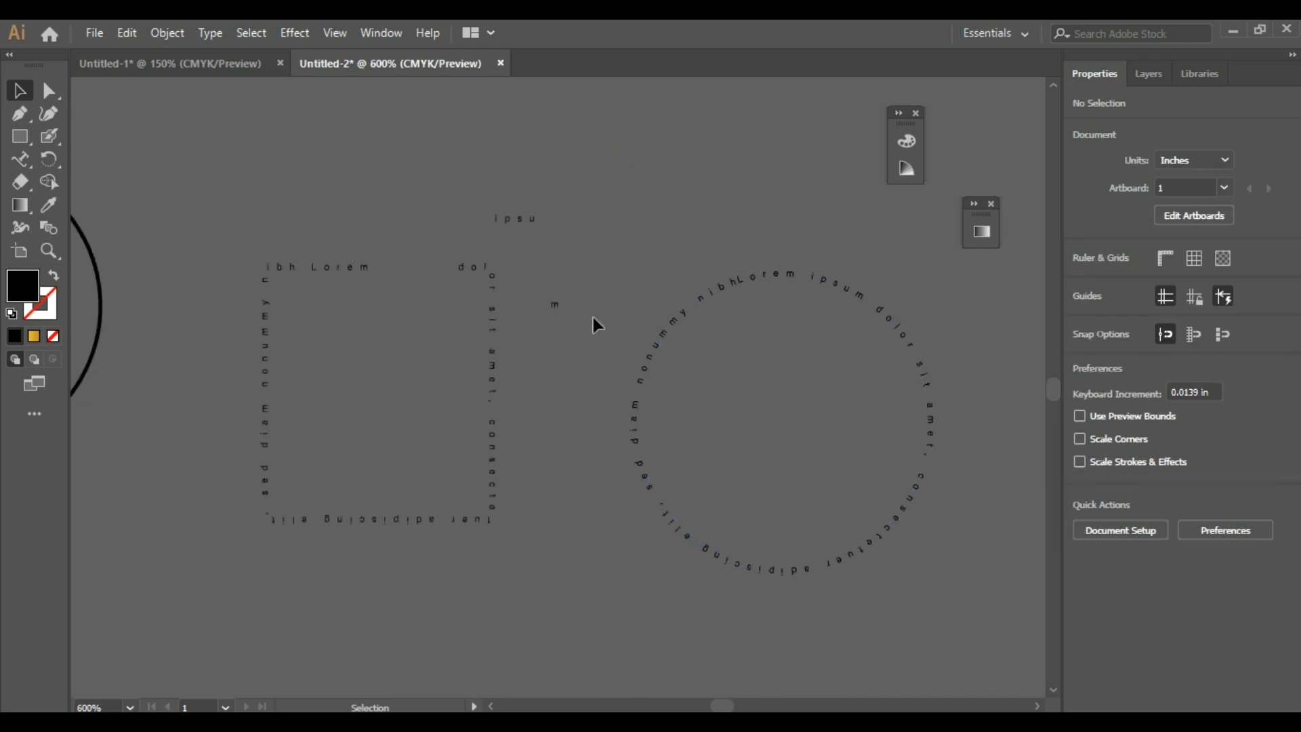
scroll(597, 326, down, 2)
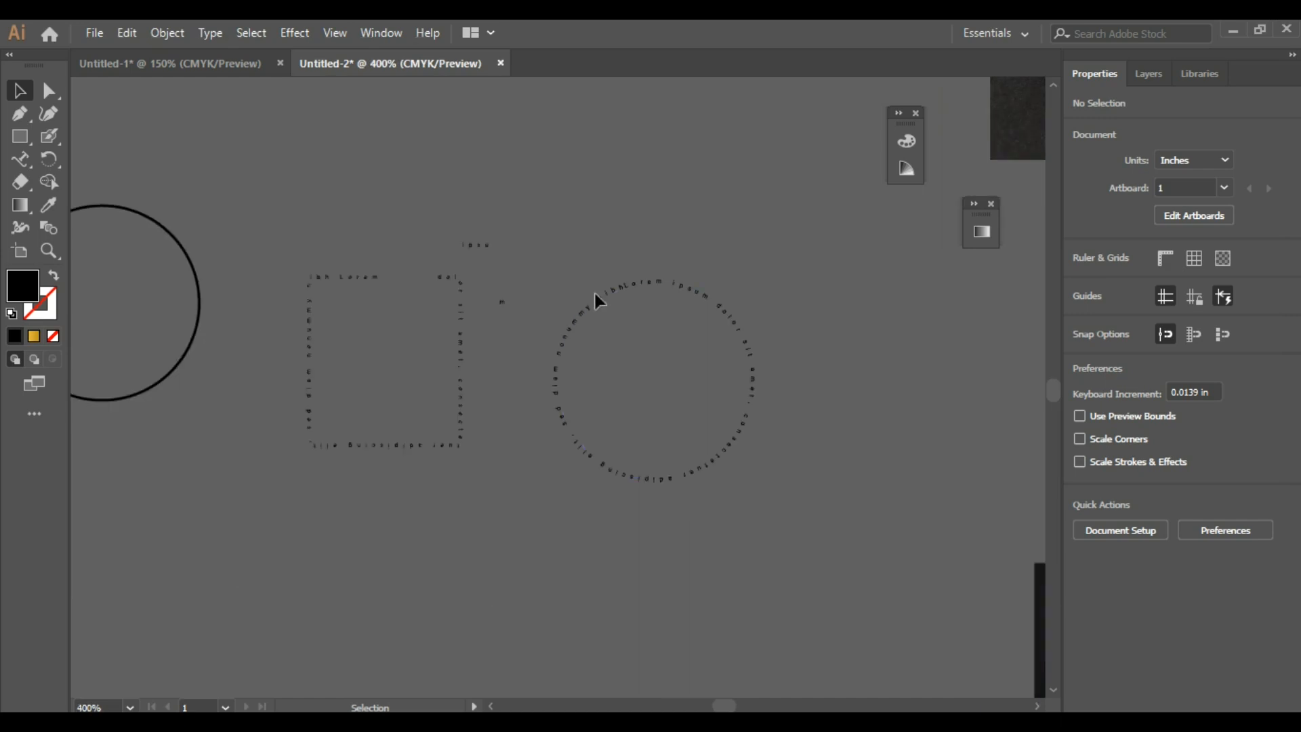
scroll(685, 296, up, 3)
click(731, 281)
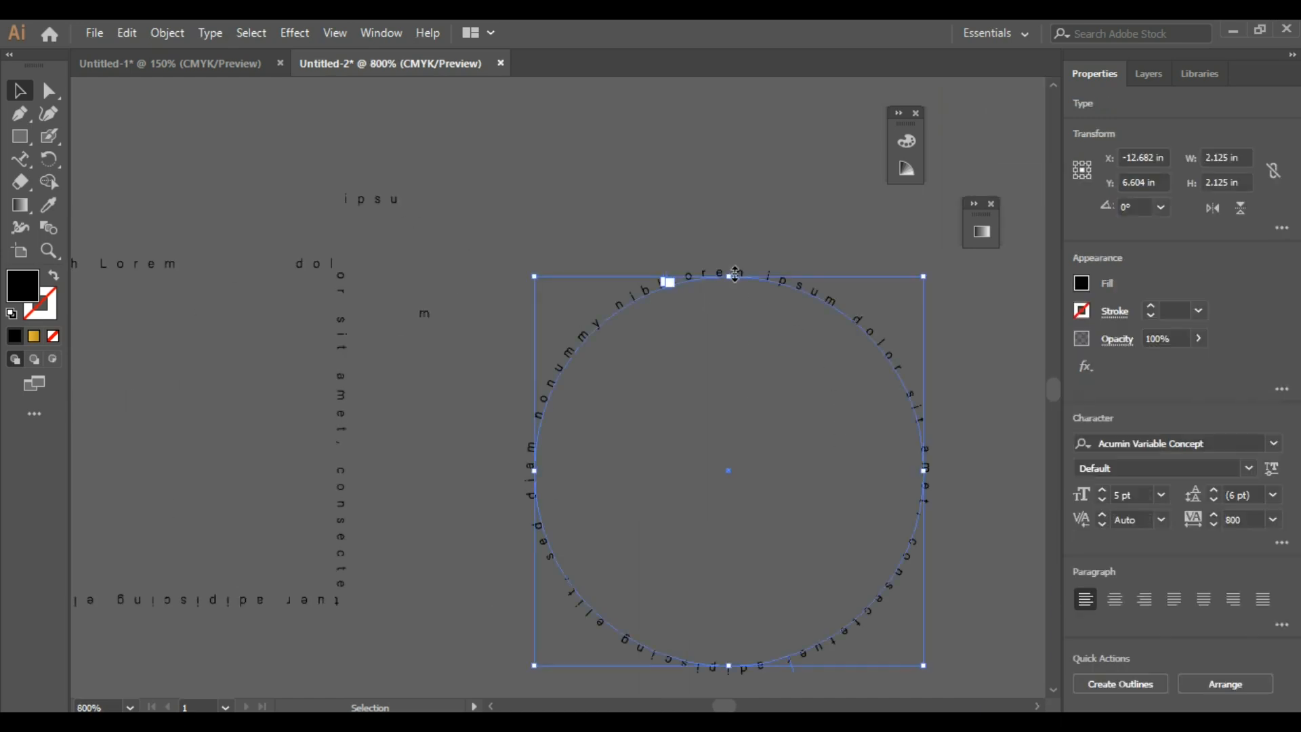
double_click(772, 287)
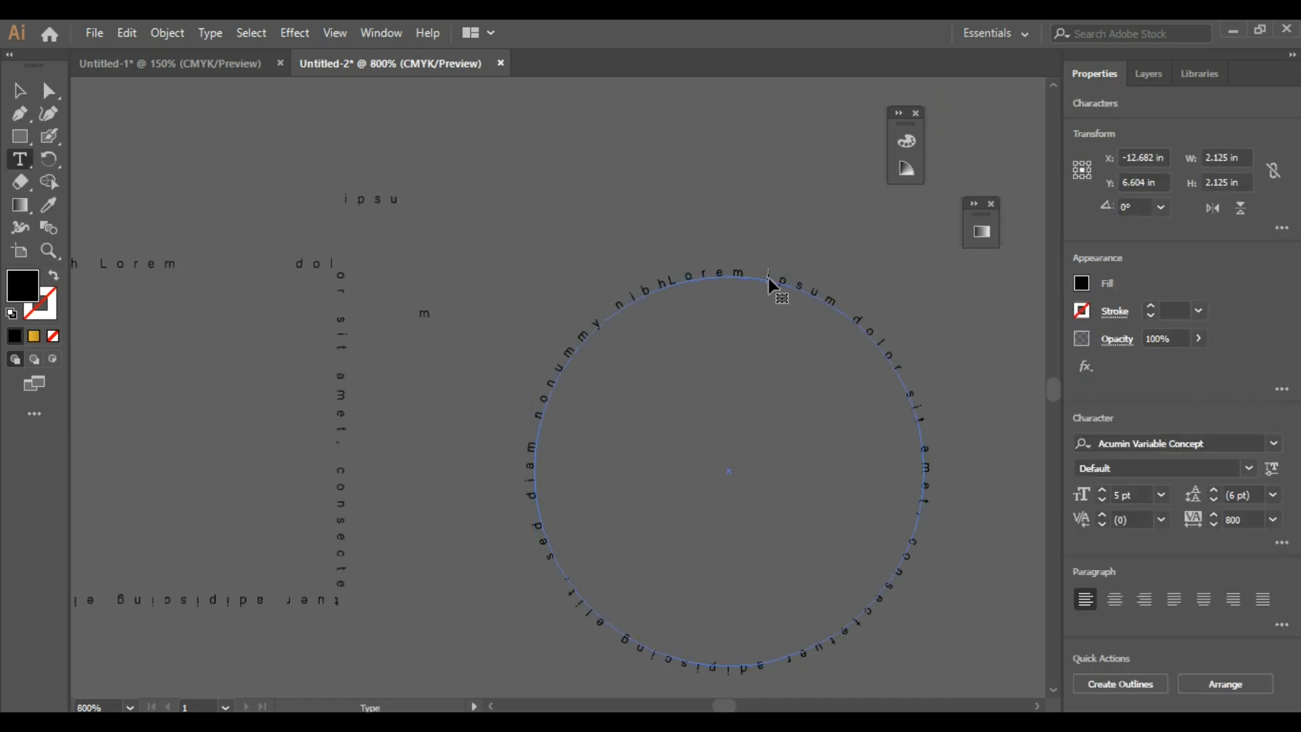
key(BackSpace)
key(BackSpace)
key(BackSpace)
key(BackSpace)
key(BackSpace)
key(BackSpace)
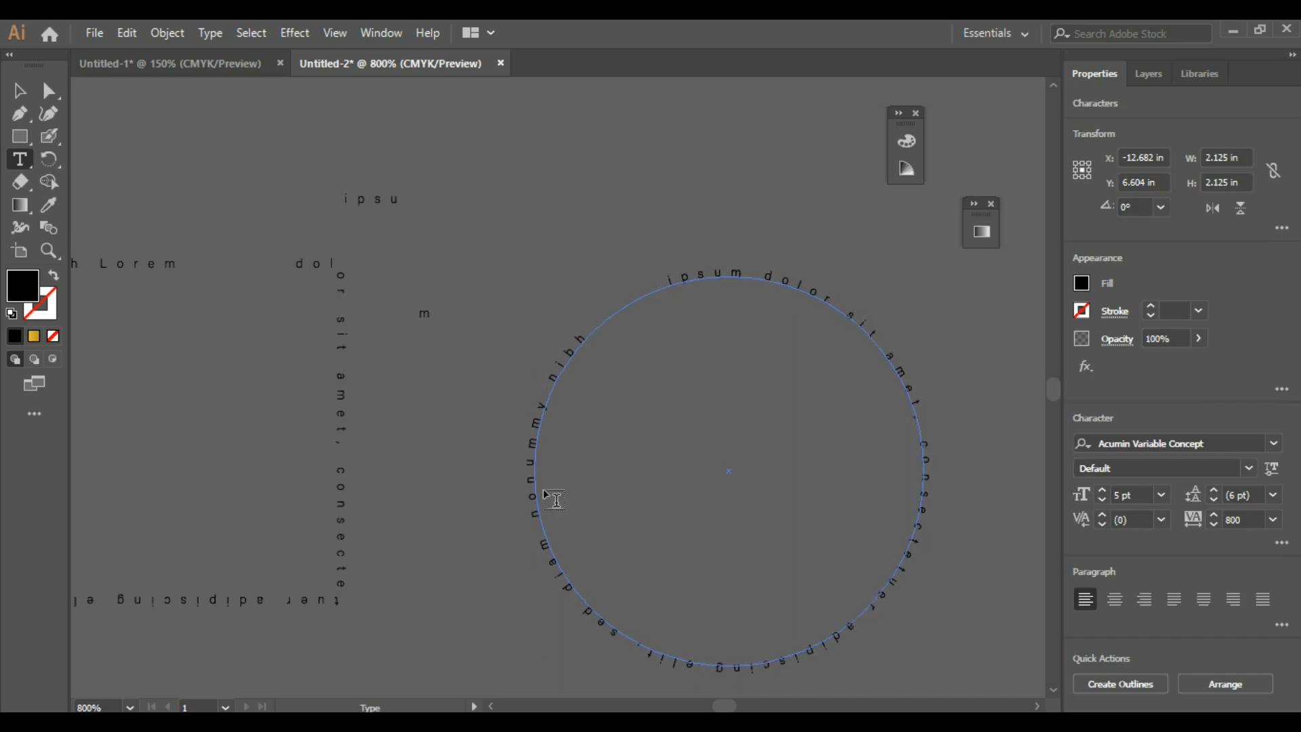
Delete the circular path text that precedes "nonummy nibh"
key(BackSpace)
key(BackSpace)
key(BackSpace)
key(BackSpace)
key(BackSpace)
key(BackSpace)
key(BackSpace)
key(BackSpace)
key(BackSpace)
key(BackSpace)
key(BackSpace)
key(BackSpace)
key(BackSpace)
key(BackSpace)
key(BackSpace)
key(BackSpace)
key(BackSpace)
key(BackSpace)
key(BackSpace)
key(BackSpace)
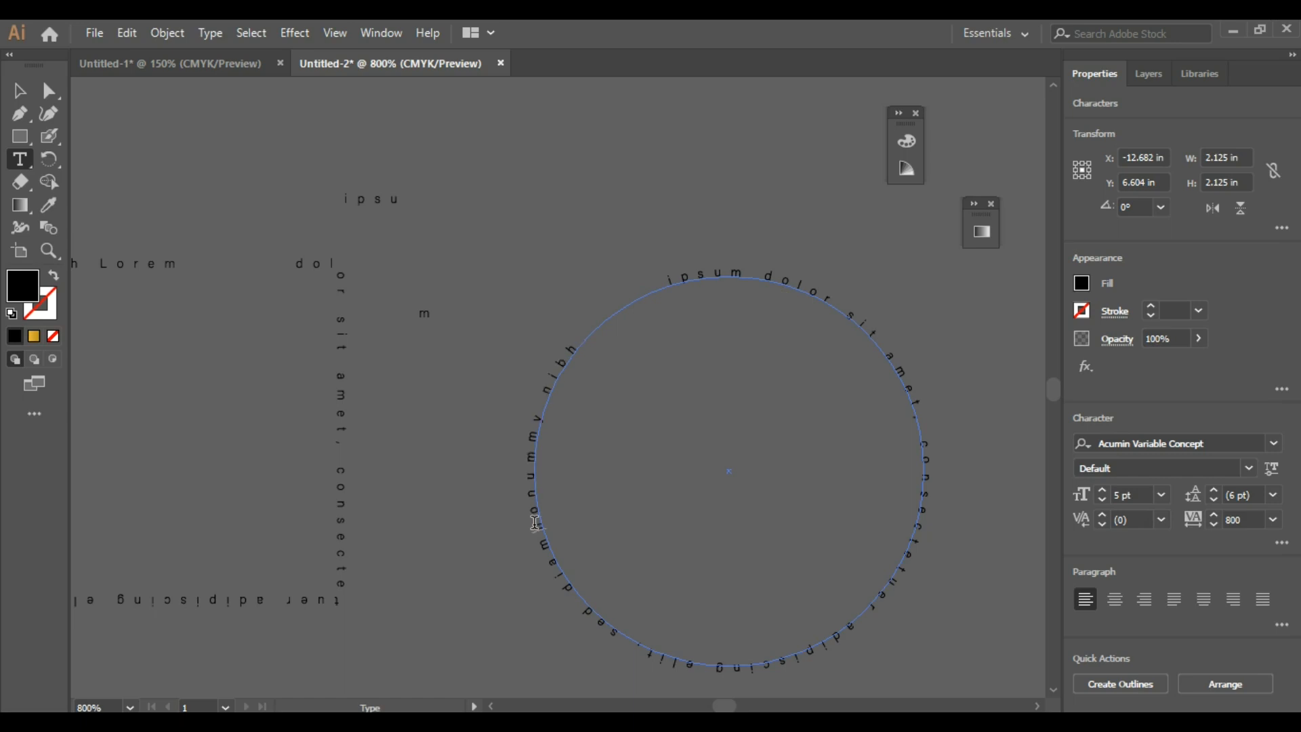
key(BackSpace)
key(BackSpace)
key(BackSpace)
key(BackSpace)
key(BackSpace)
key(BackSpace)
key(BackSpace)
key(BackSpace)
key(BackSpace)
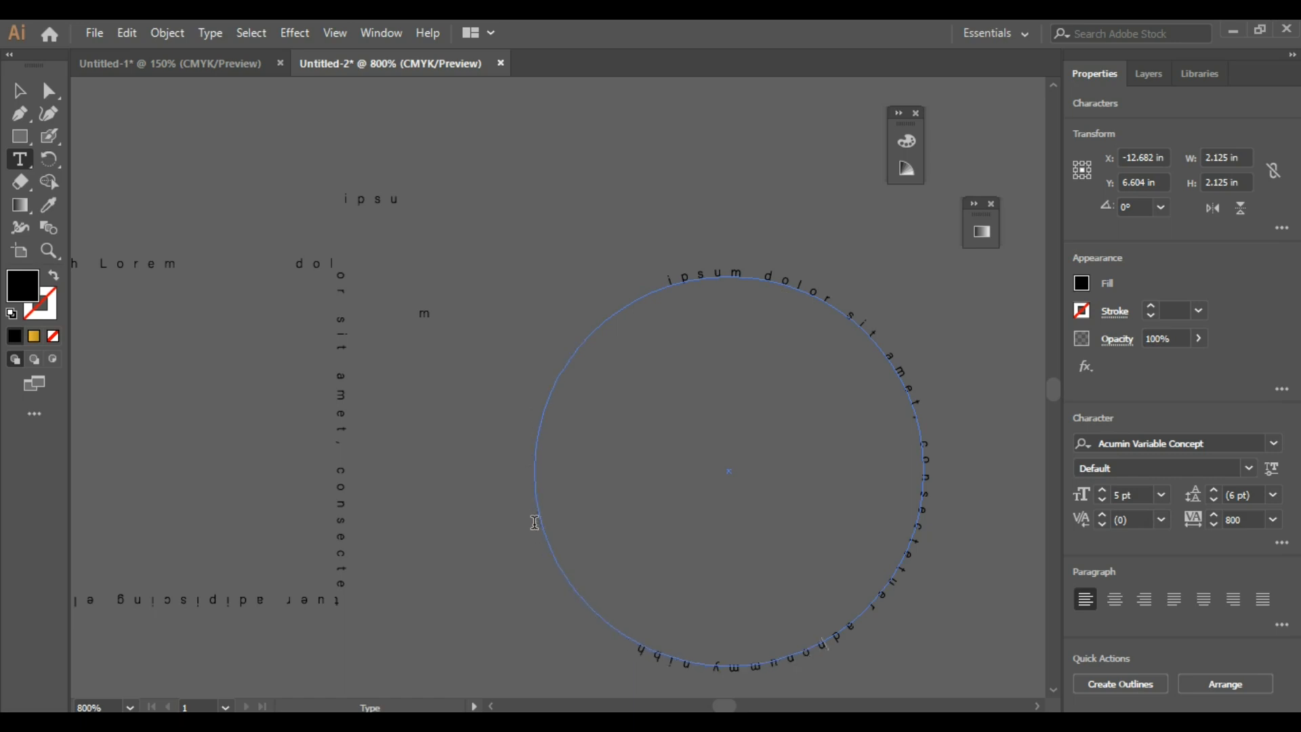
key(BackSpace)
key(BackSpace)
key(BackSpace)
key(BackSpace)
key(BackSpace)
key(BackSpace)
key(BackSpace)
key(BackSpace)
key(BackSpace)
key(BackSpace)
key(BackSpace)
key(BackSpace)
key(BackSpace)
key(BackSpace)
key(BackSpace)
key(BackSpace)
key(BackSpace)
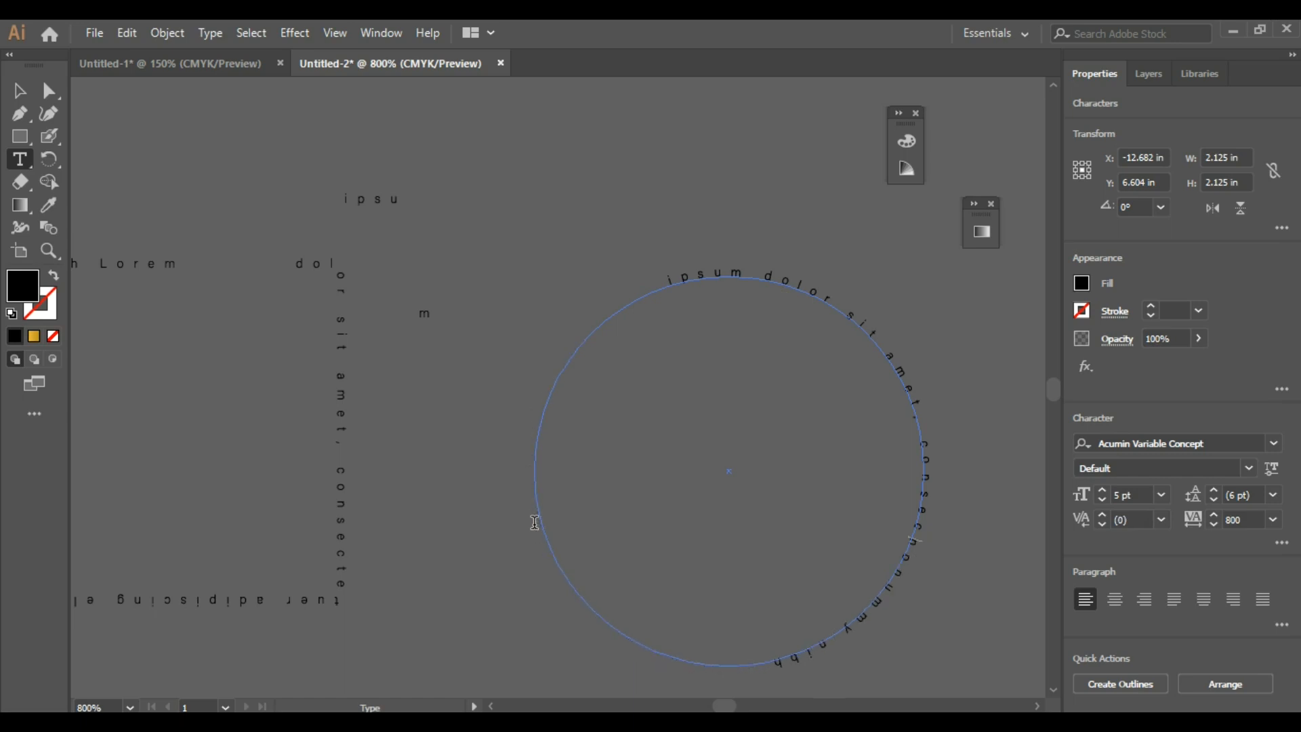
key(BackSpace)
key(BackSpace)
key(BackSpace)
key(BackSpace)
key(BackSpace)
key(BackSpace)
key(BackSpace)
key(BackSpace)
key(BackSpace)
key(BackSpace)
key(BackSpace)
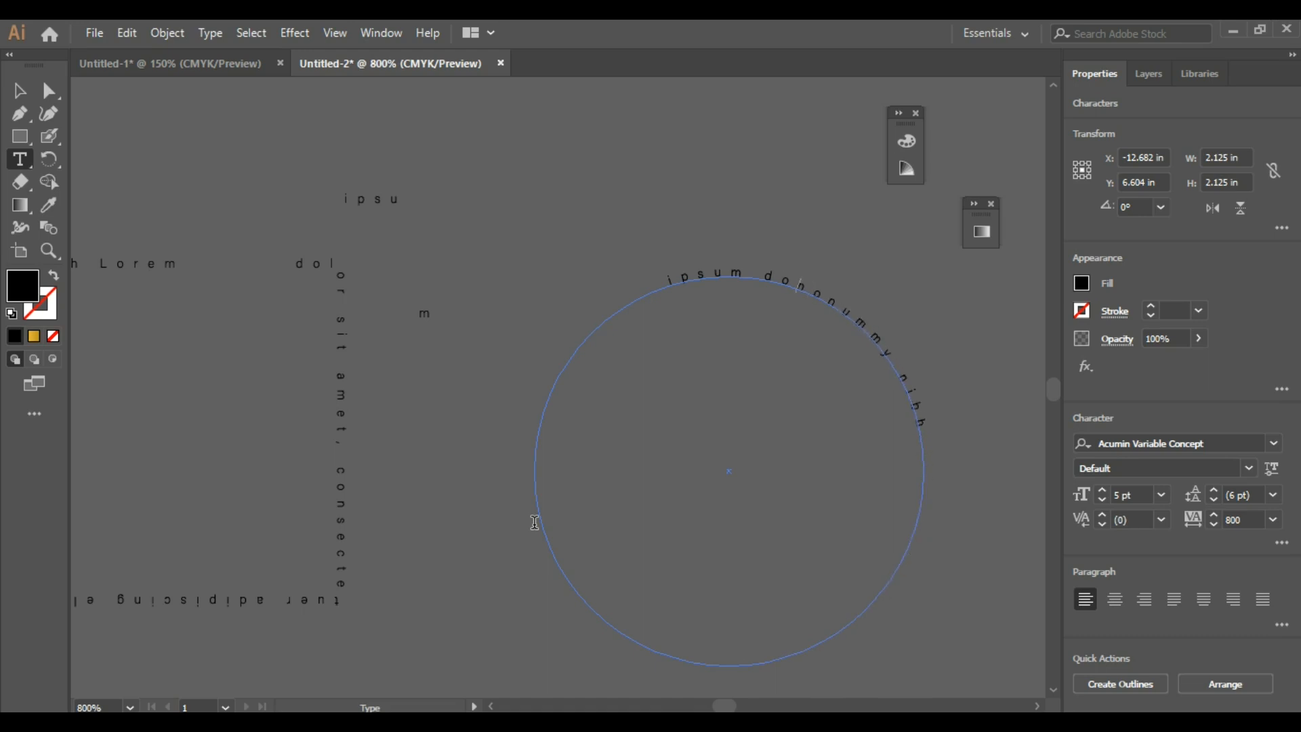
key(BackSpace)
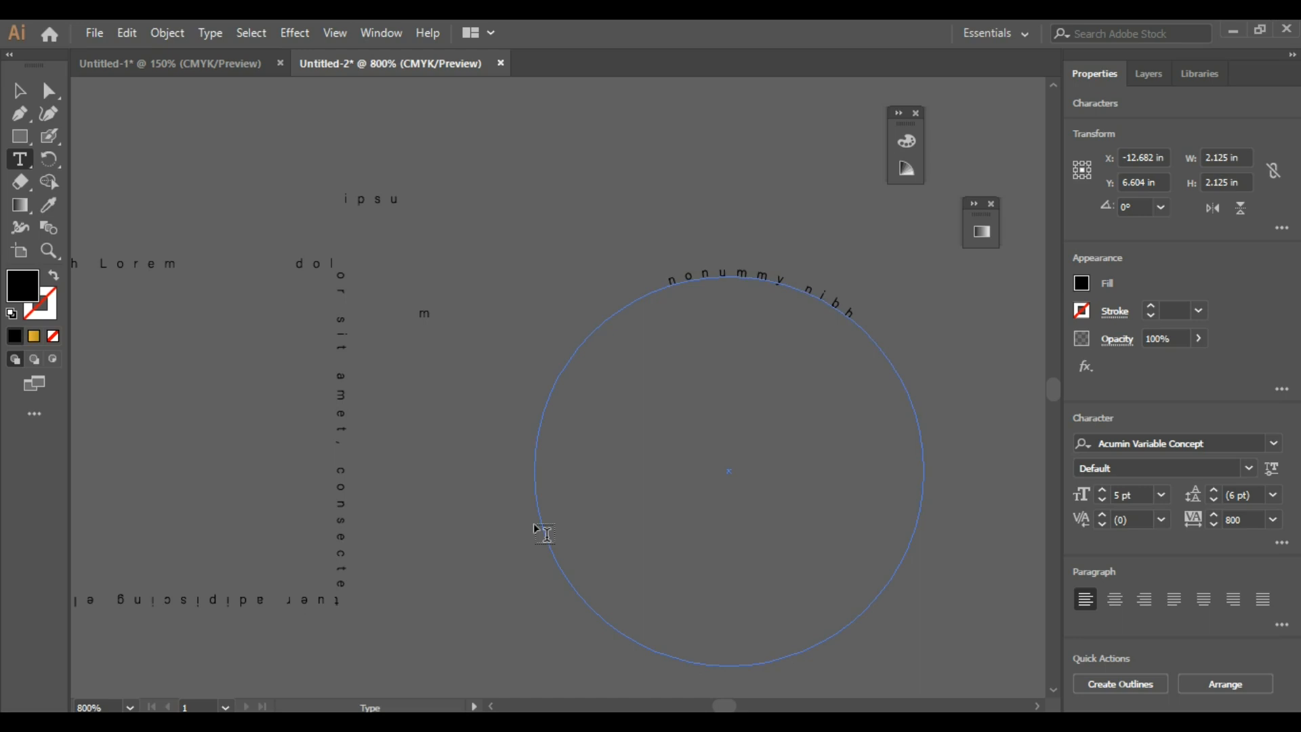
Replace the remaining placeholder words on the circular path with "PHOTOGRAPHY"
text(p)
text(H)
text(OTOGR)
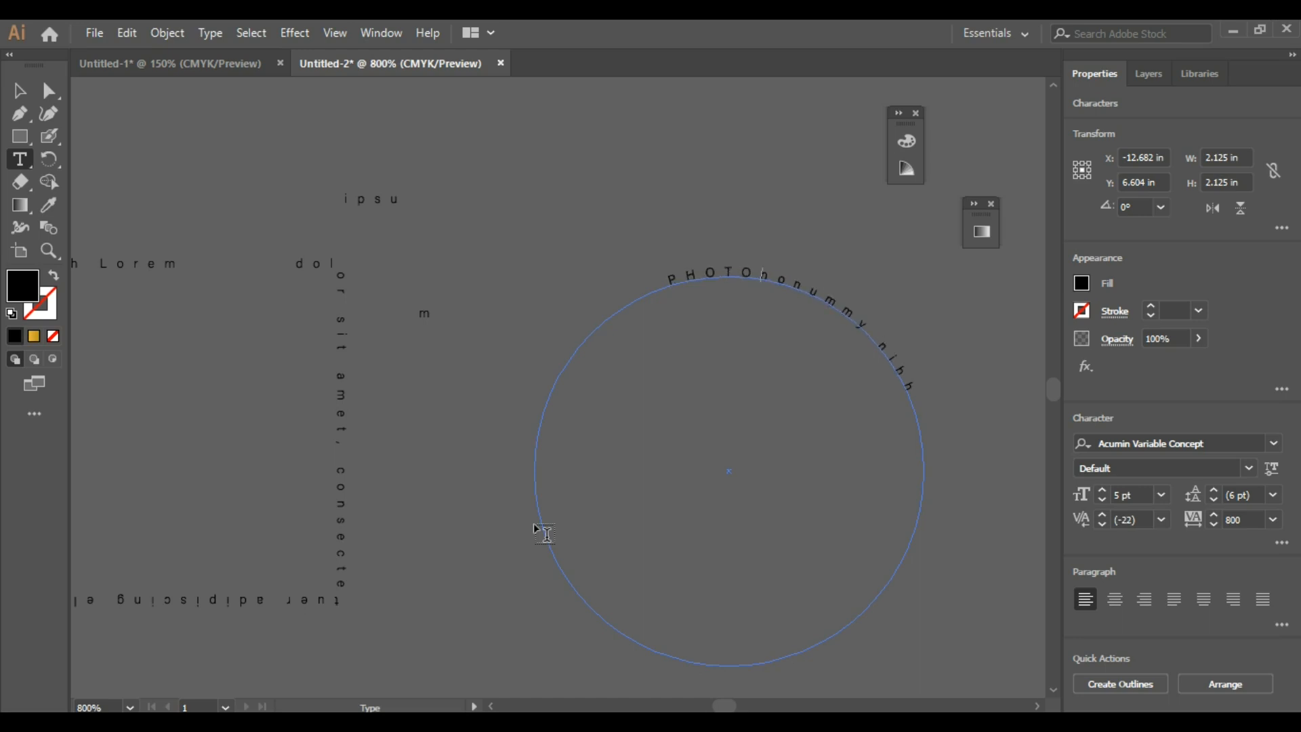
text(APHY)
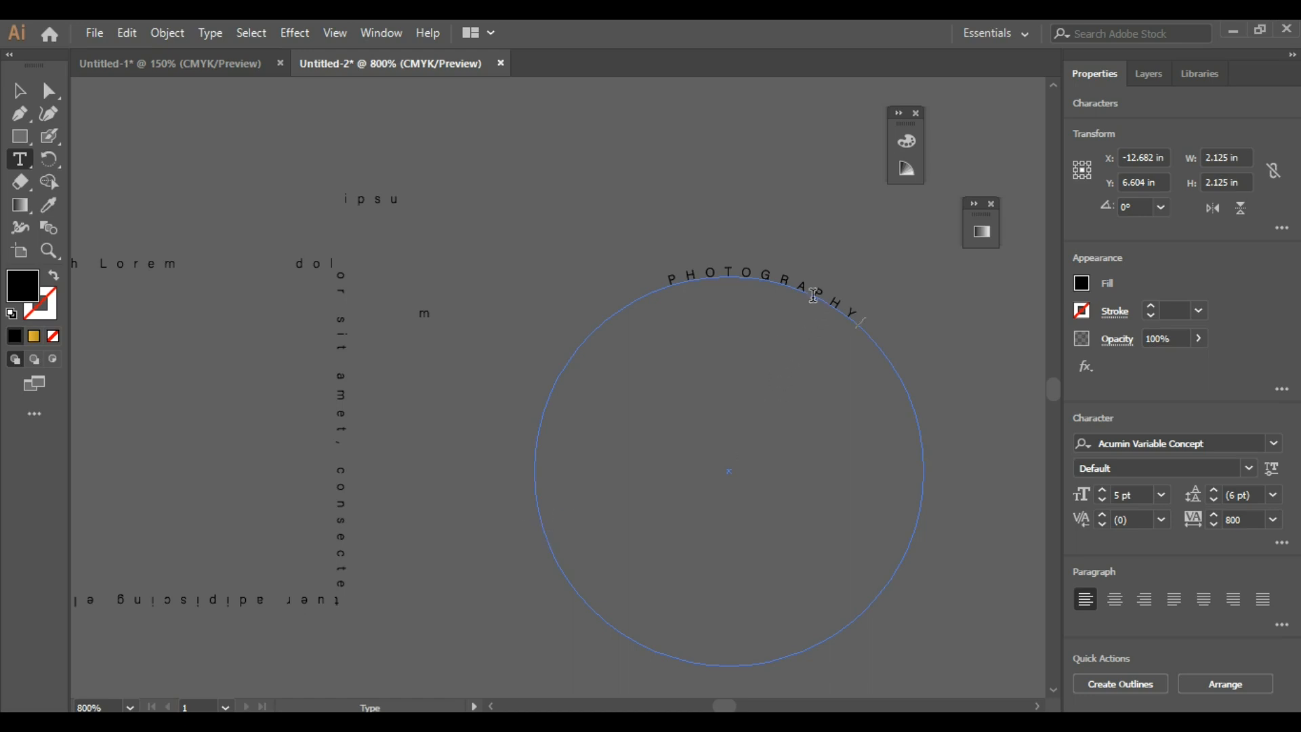
Adjust the leading spaces in front of "PHOTOGRAPHY" to shift the word around to the bottom of the circle
click(686, 279)
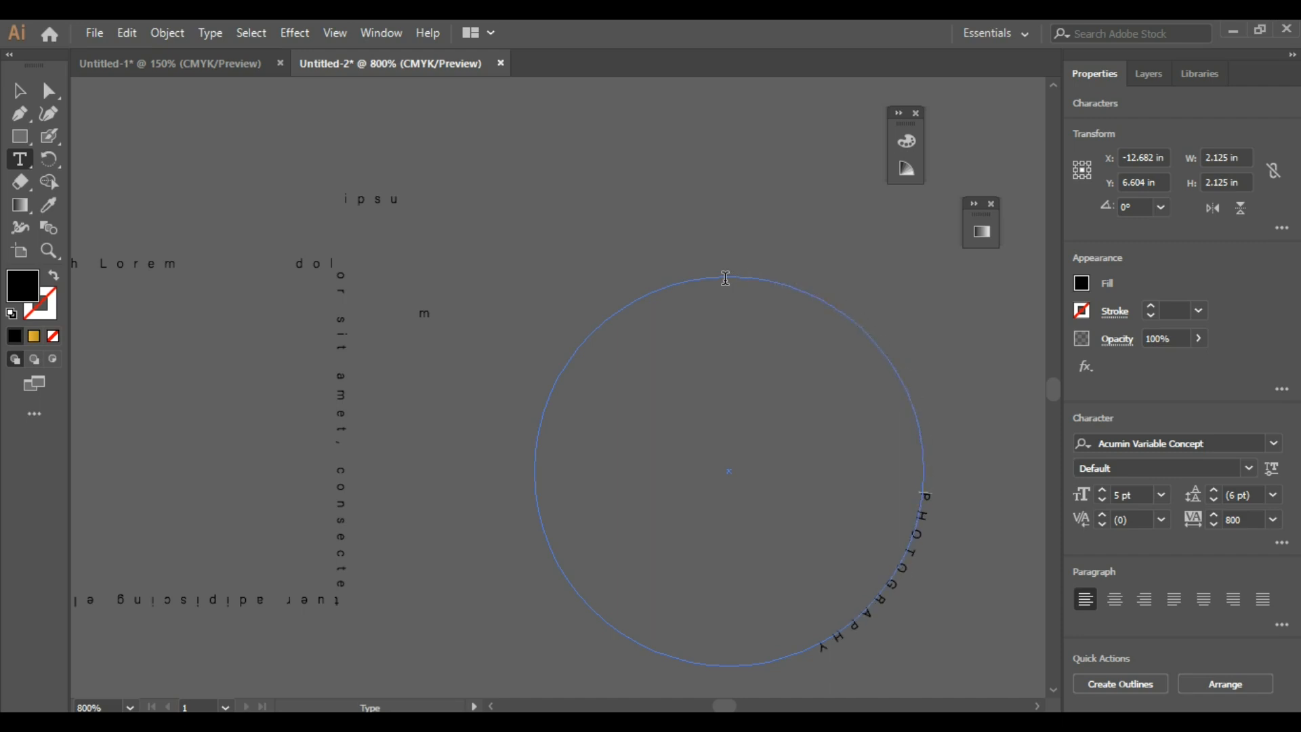
key(BackSpace)
key(BackSpace)
key(BackSpace)
key(BackSpace)
key(BackSpace)
key(BackSpace)
key(BackSpace)
key(BackSpace)
key(BackSpace)
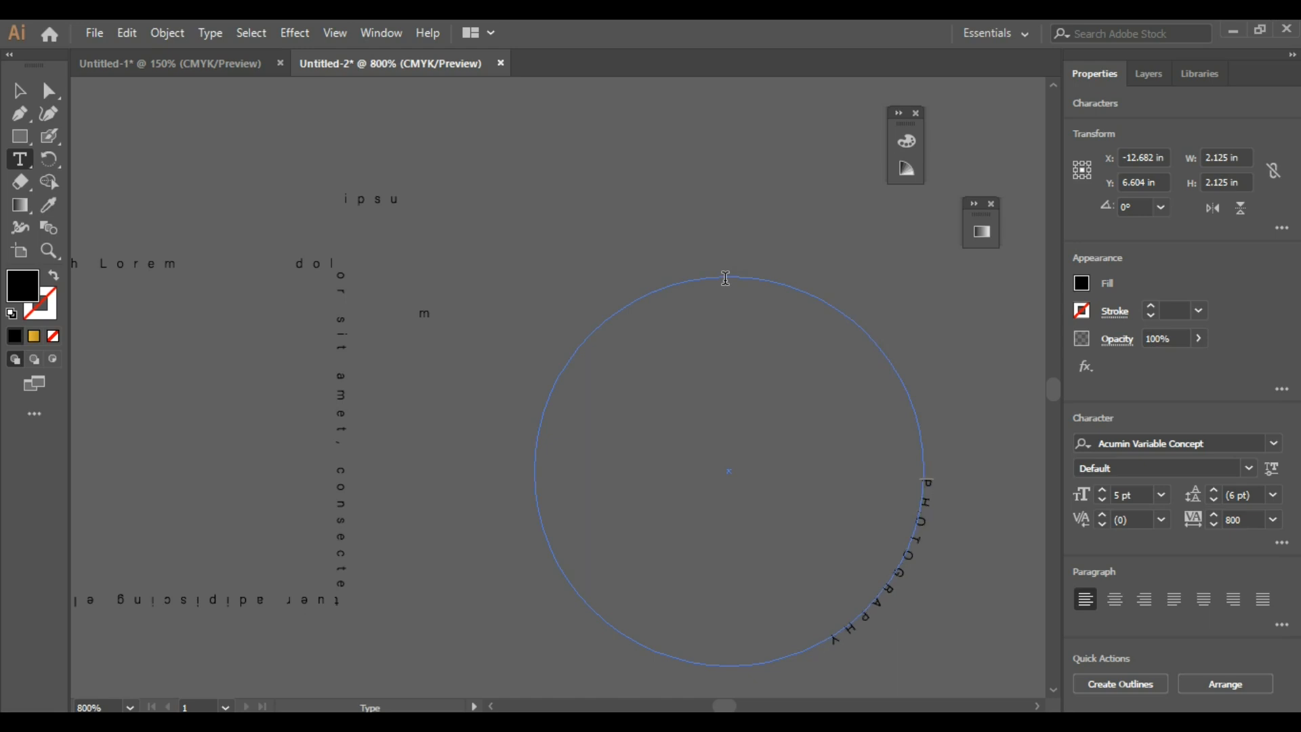
key(BackSpace)
key(BackSpace)
key(BackSpace)
key(BackSpace)
key(BackSpace)
key(BackSpace)
key(BackSpace)
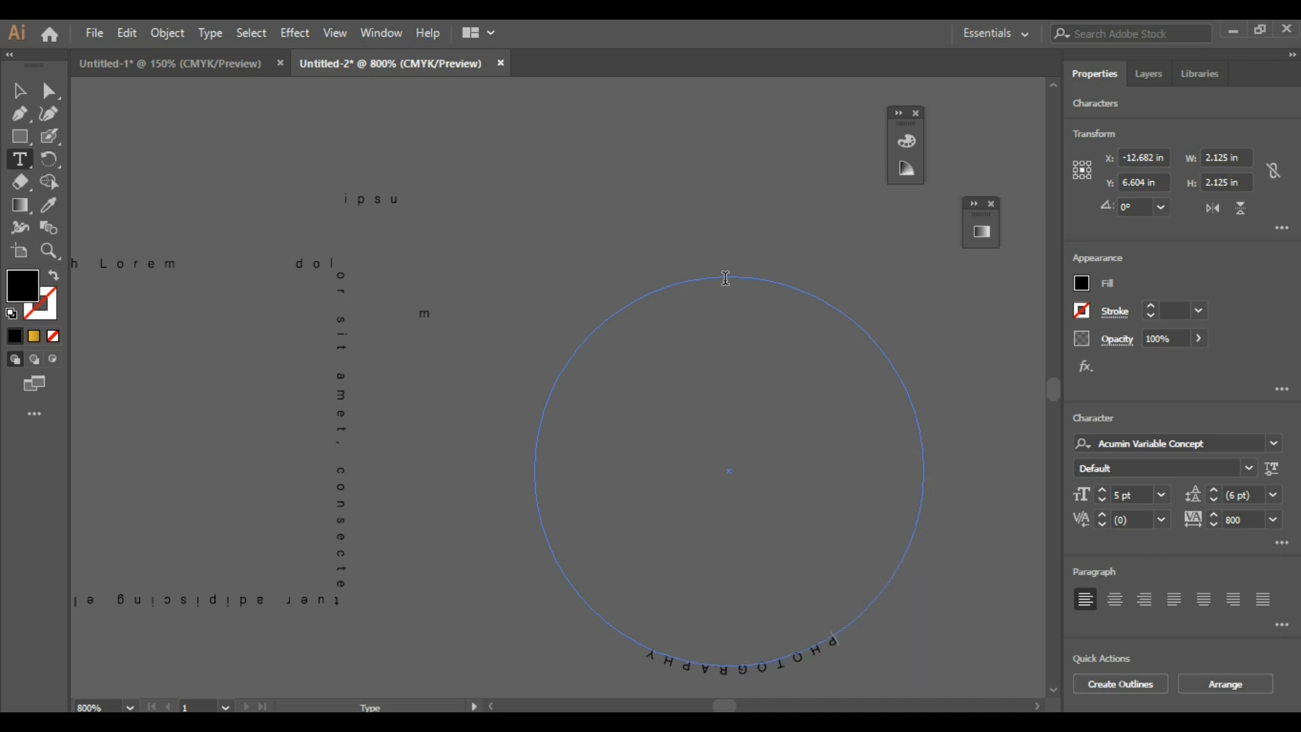
Remove leading spaces so "PHOTOGRAPHY" moves back up to the right side of the circle
key(BackSpace)
key(BackSpace)
key(BackSpace)
key(BackSpace)
key(BackSpace)
key(BackSpace)
key(BackSpace)
key(BackSpace)
key(BackSpace)
key(BackSpace)
key(BackSpace)
key(BackSpace)
key(BackSpace)
key(BackSpace)
key(BackSpace)
key(BackSpace)
key(BackSpace)
key(BackSpace)
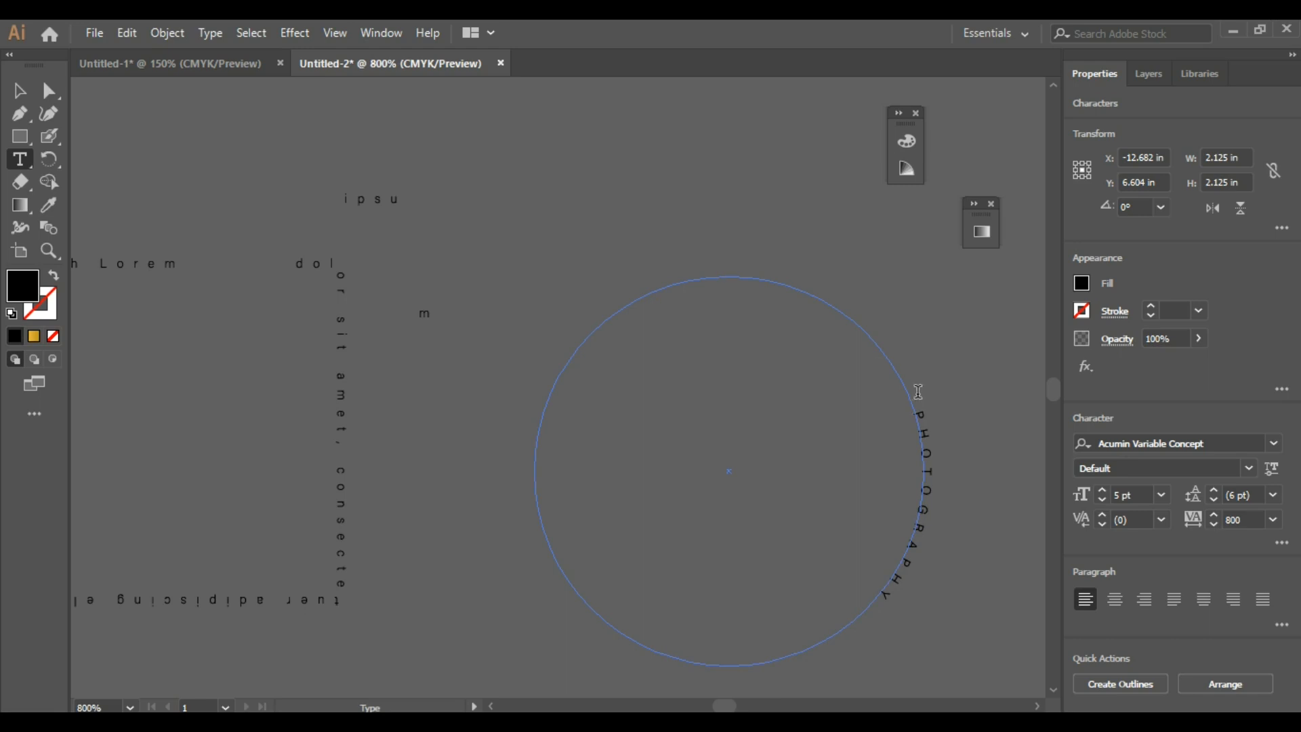
Format the word "PHOTOGRAPHY" as ExtraCondensed Bold at 7 pt
drag(922, 413, 888, 618)
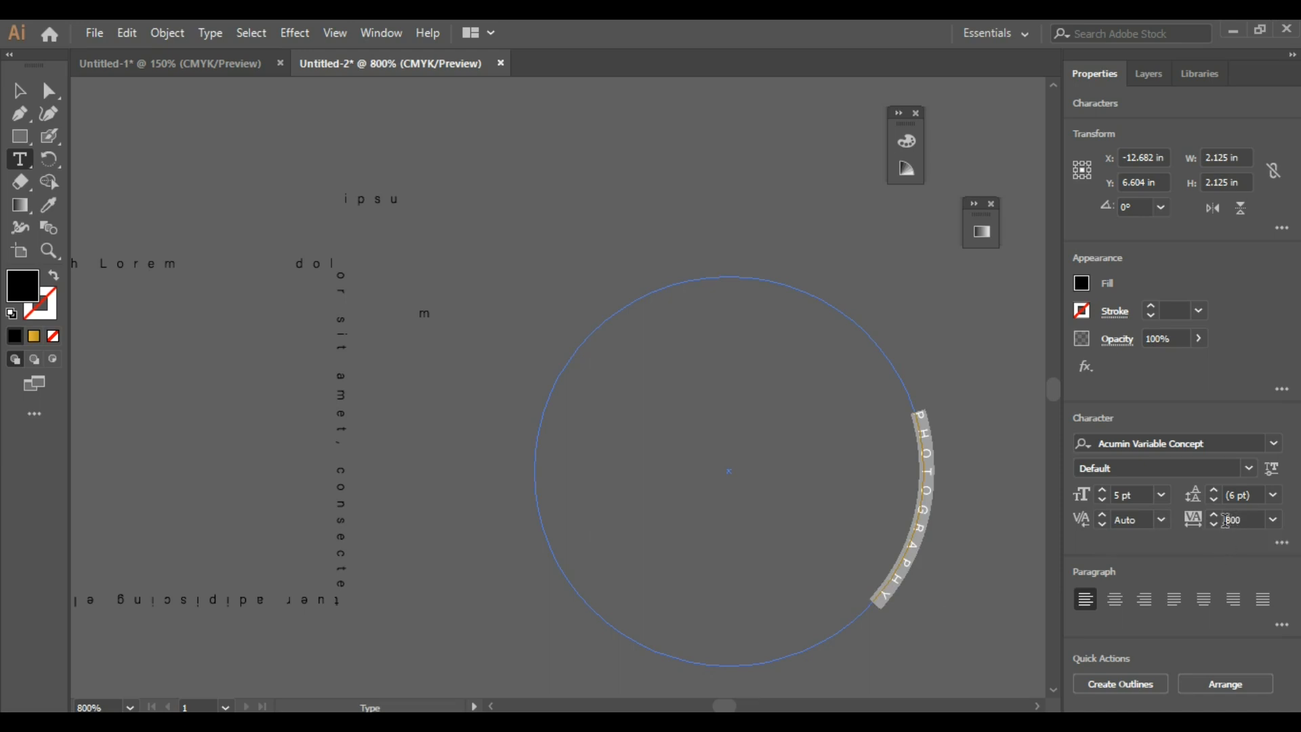
click(1161, 498)
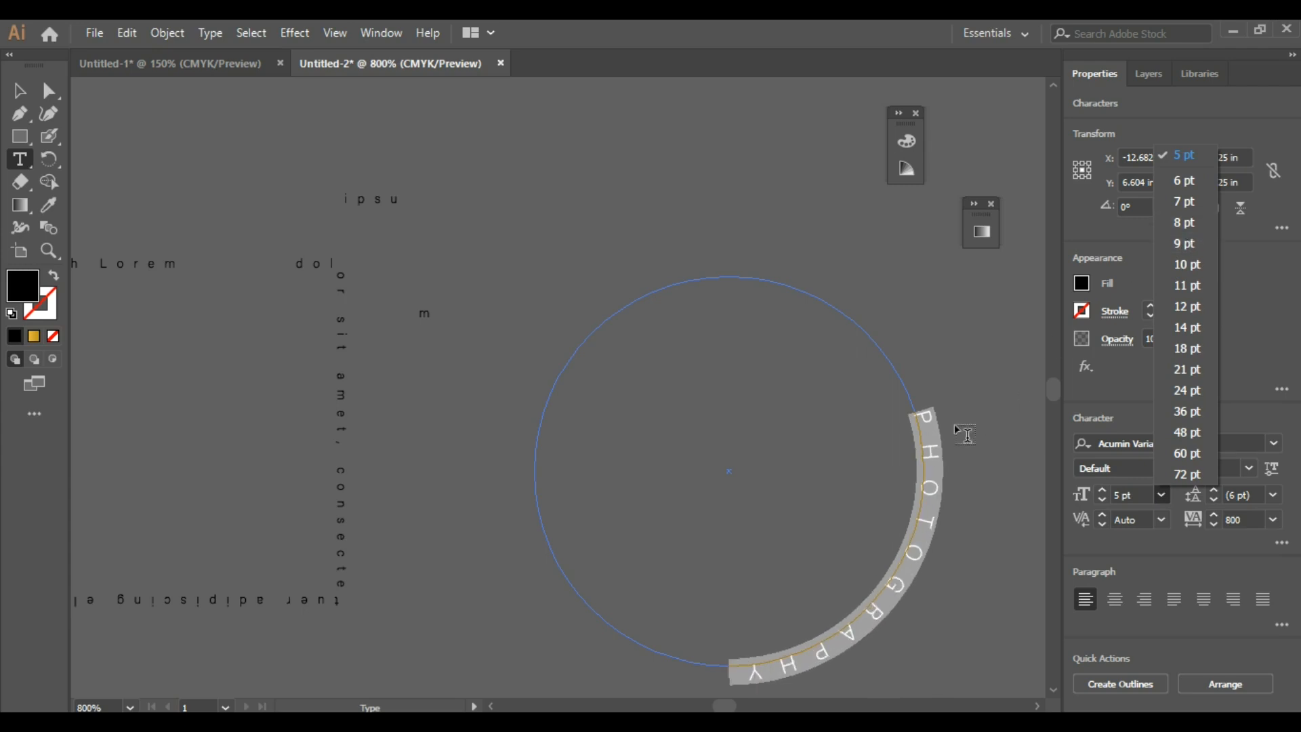
click(1192, 227)
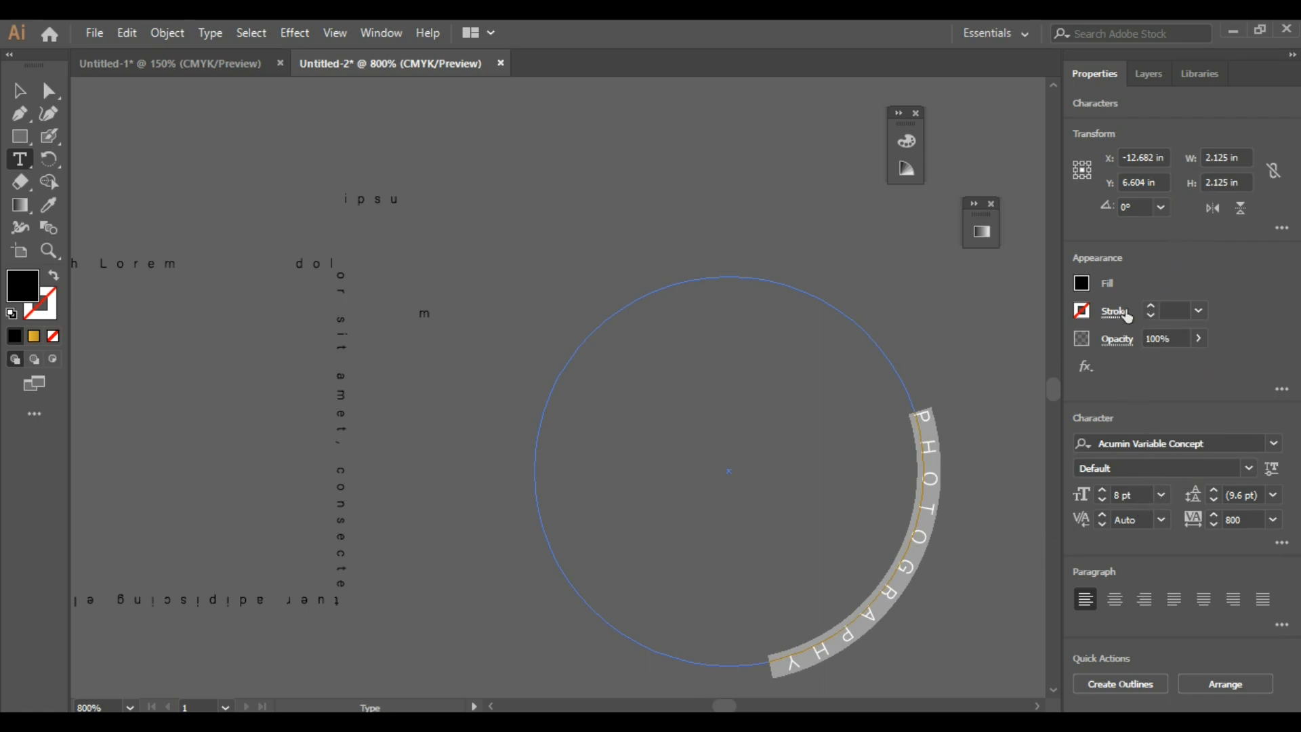
click(1250, 468)
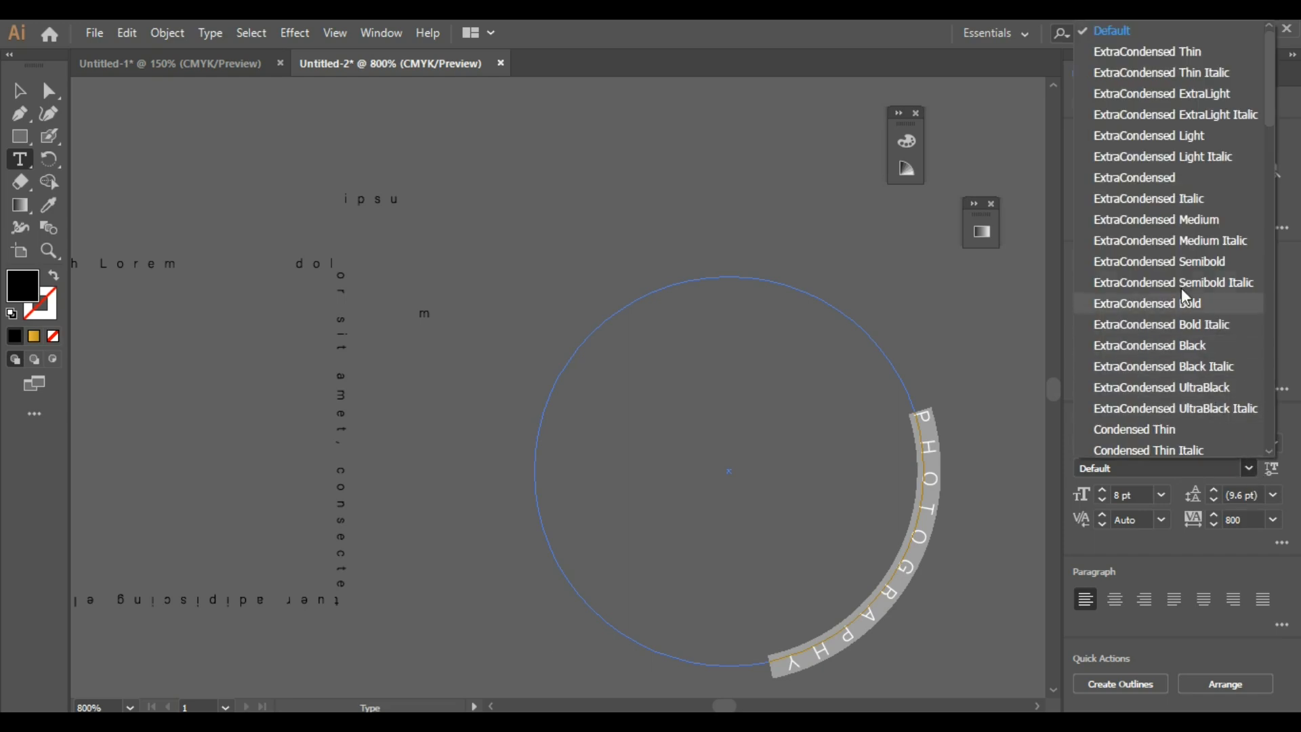
click(1166, 303)
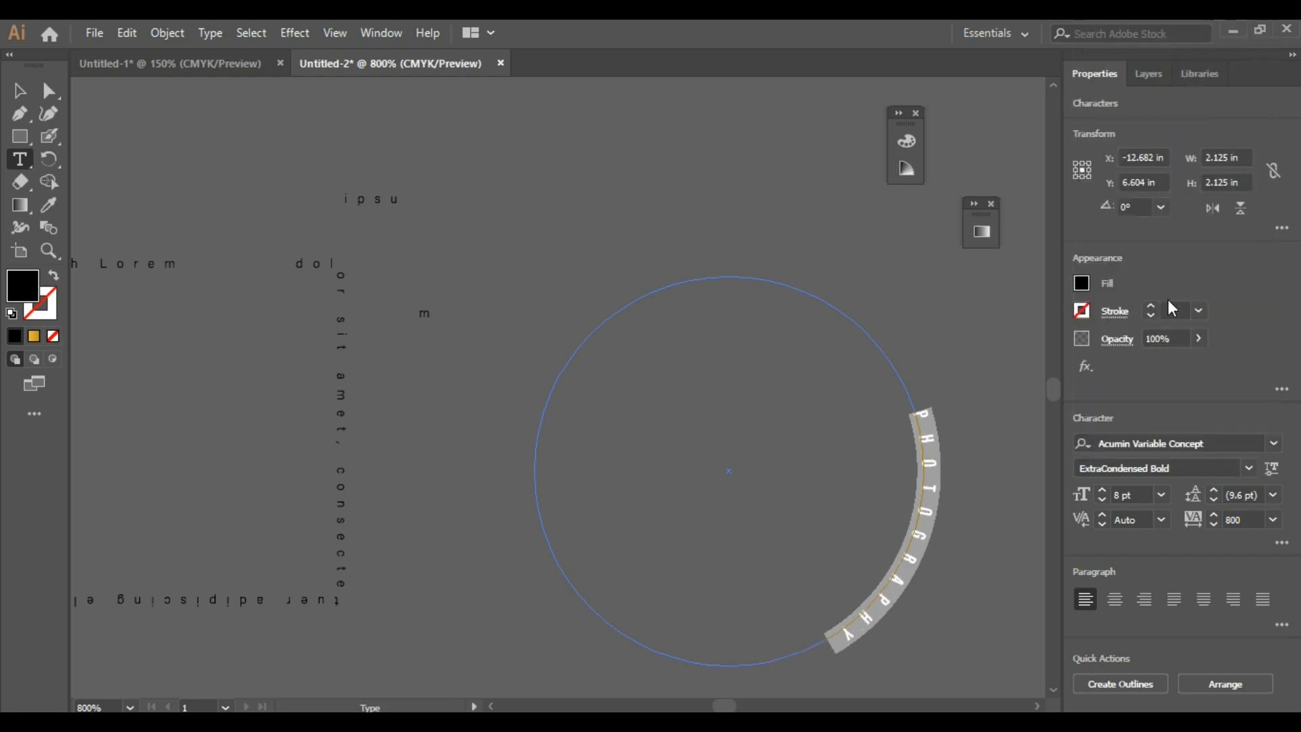
click(1163, 495)
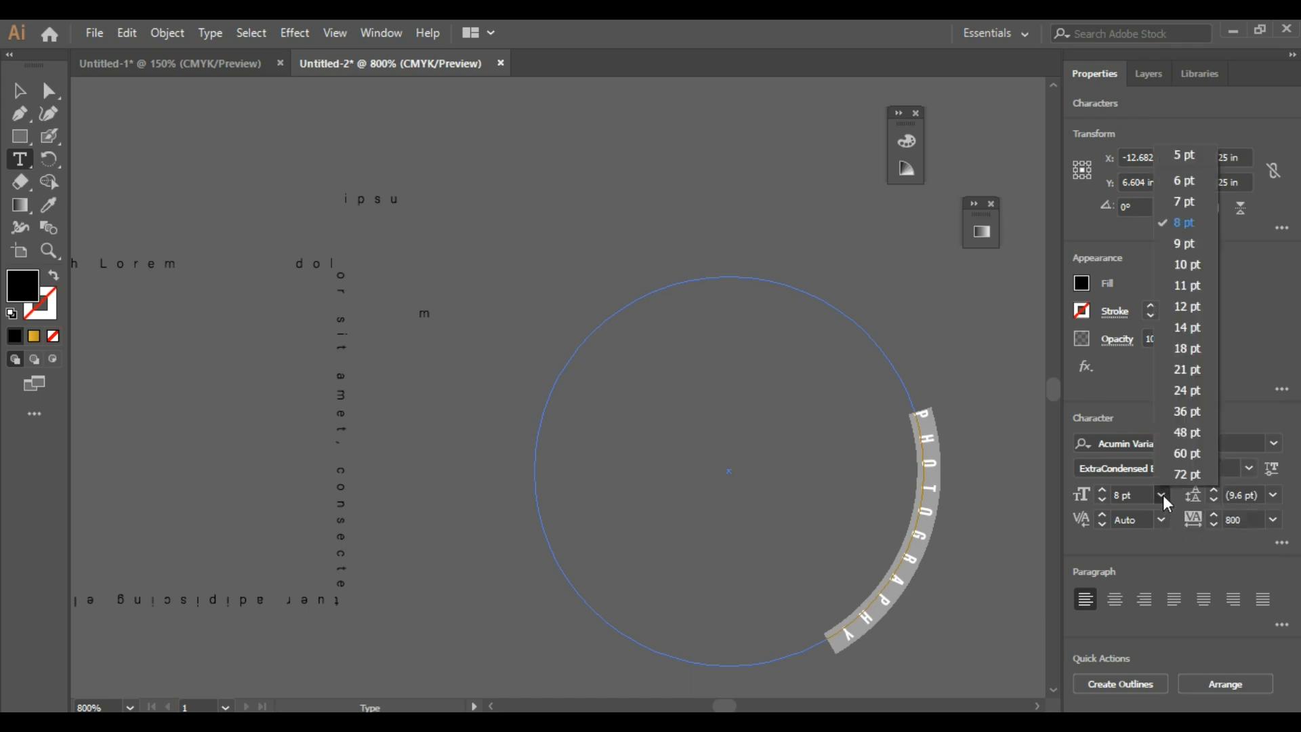
click(1187, 203)
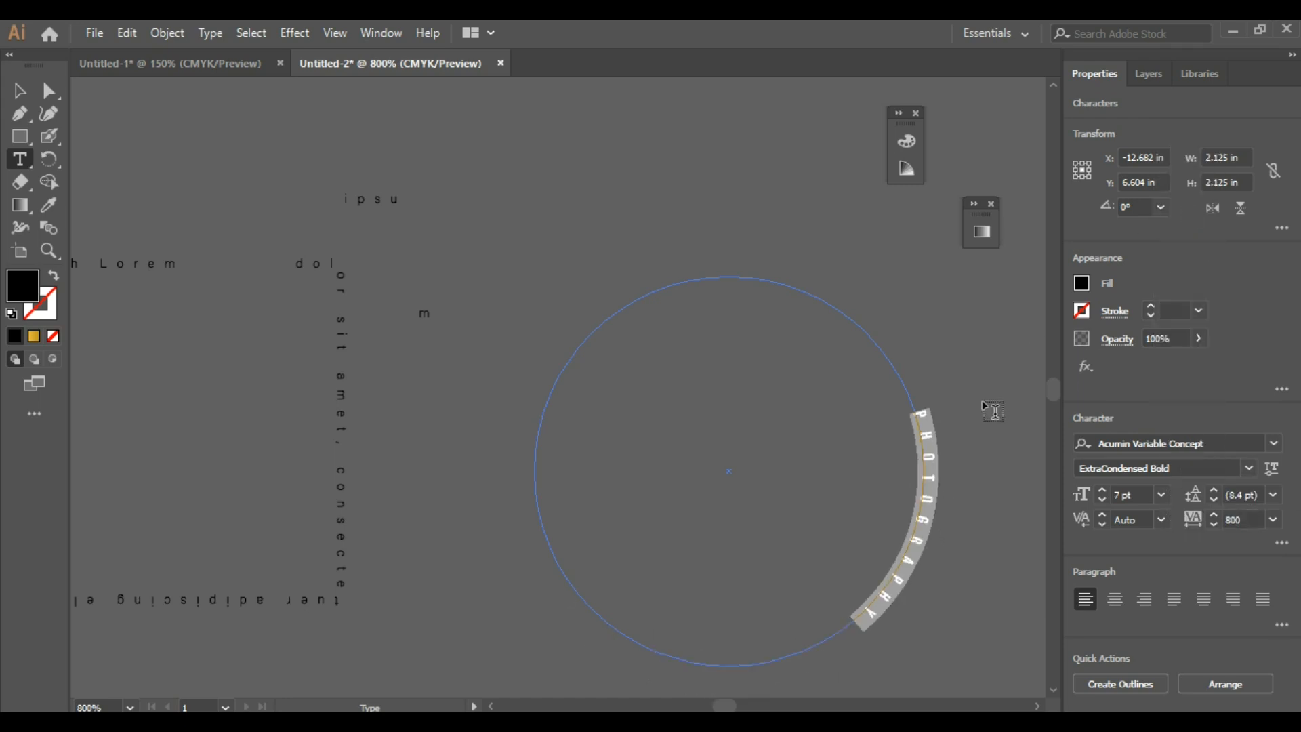
Fine-tune the leading spaces so "PHOTOGRAPHY" sits slightly lower on the circle's right side, and deselect the text
click(914, 399)
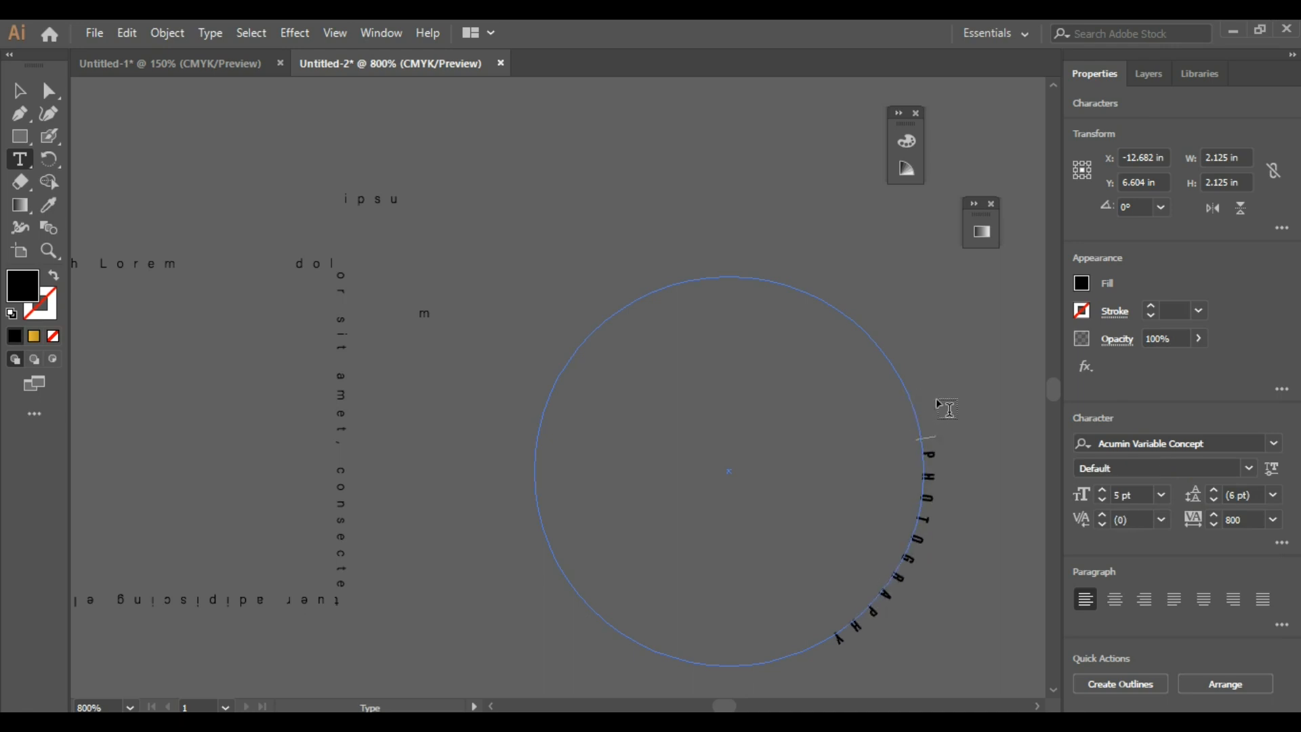
key(BackSpace)
key(BackSpace)
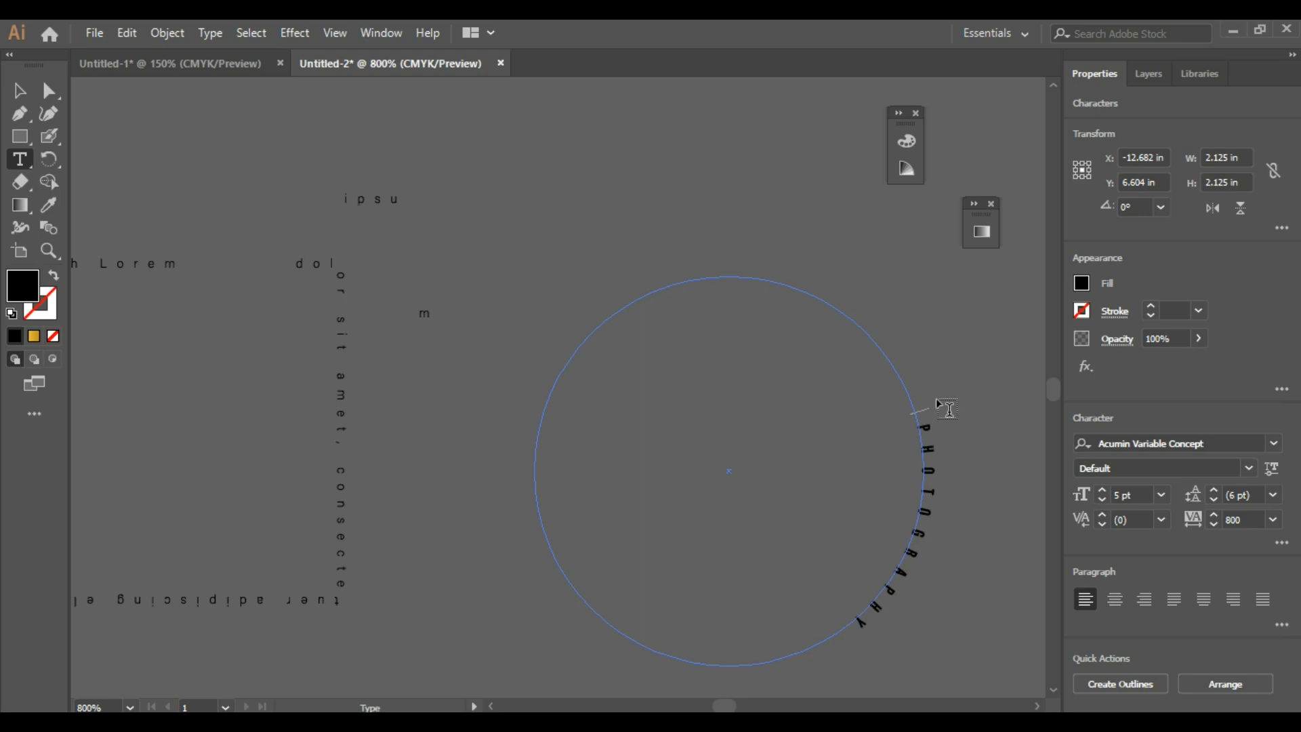
click(20, 91)
click(637, 213)
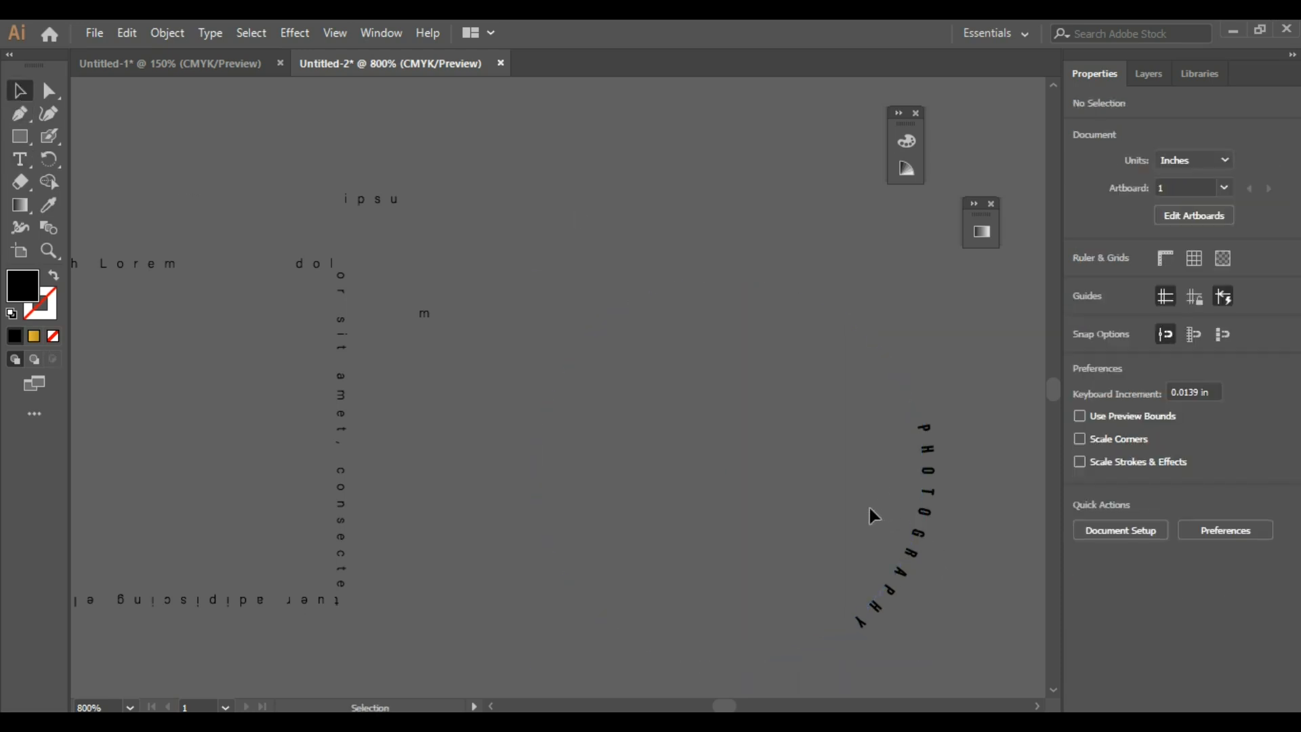
Reopen the circular path text and remove leading spaces to place "PHOTOGRAPHY" along the circle's upper-right arc
click(930, 478)
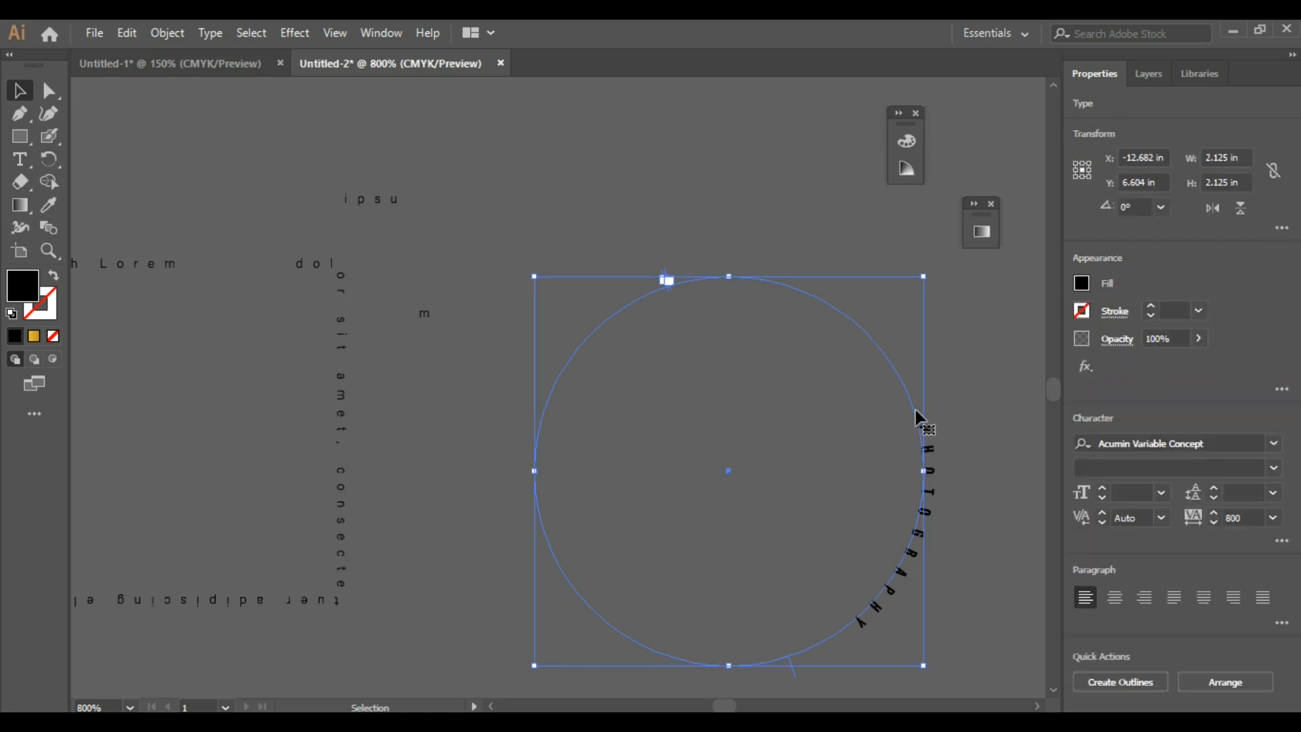
double_click(927, 437)
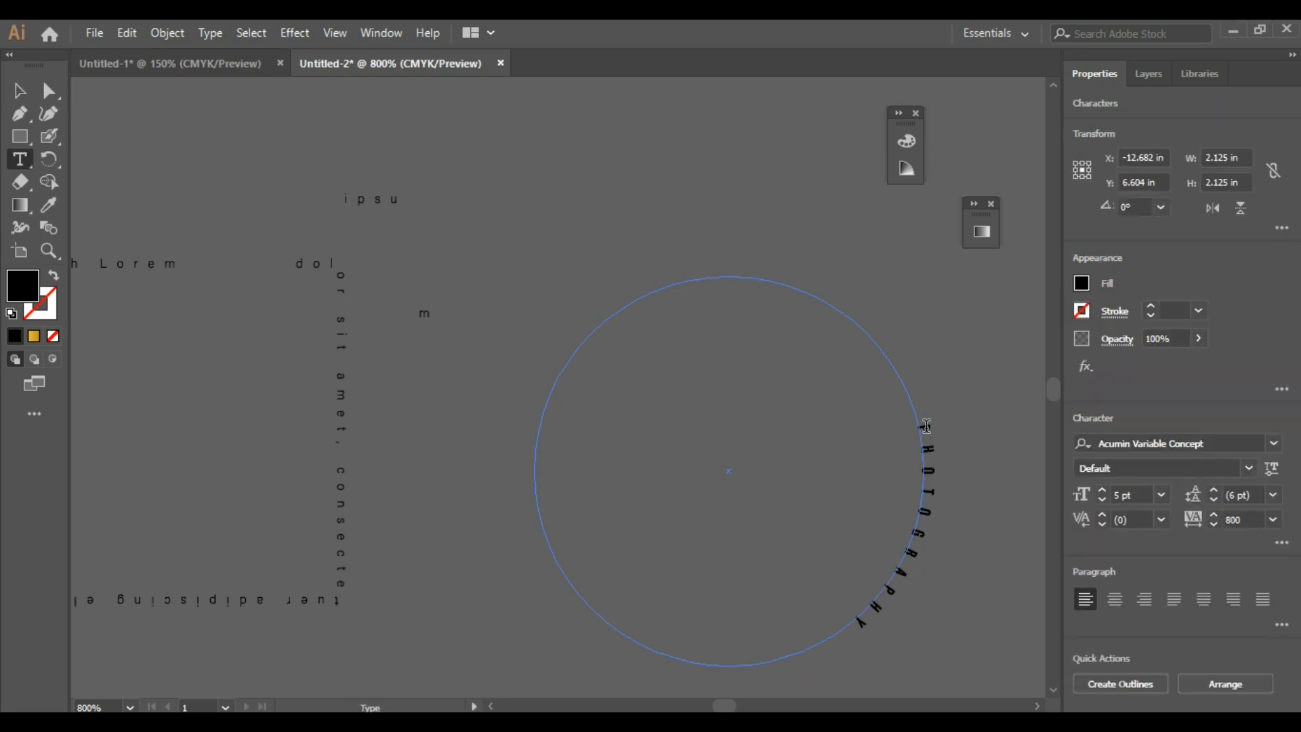
key(BackSpace)
key(BackSpace)
key(BackSpace)
key(BackSpace)
key(BackSpace)
key(BackSpace)
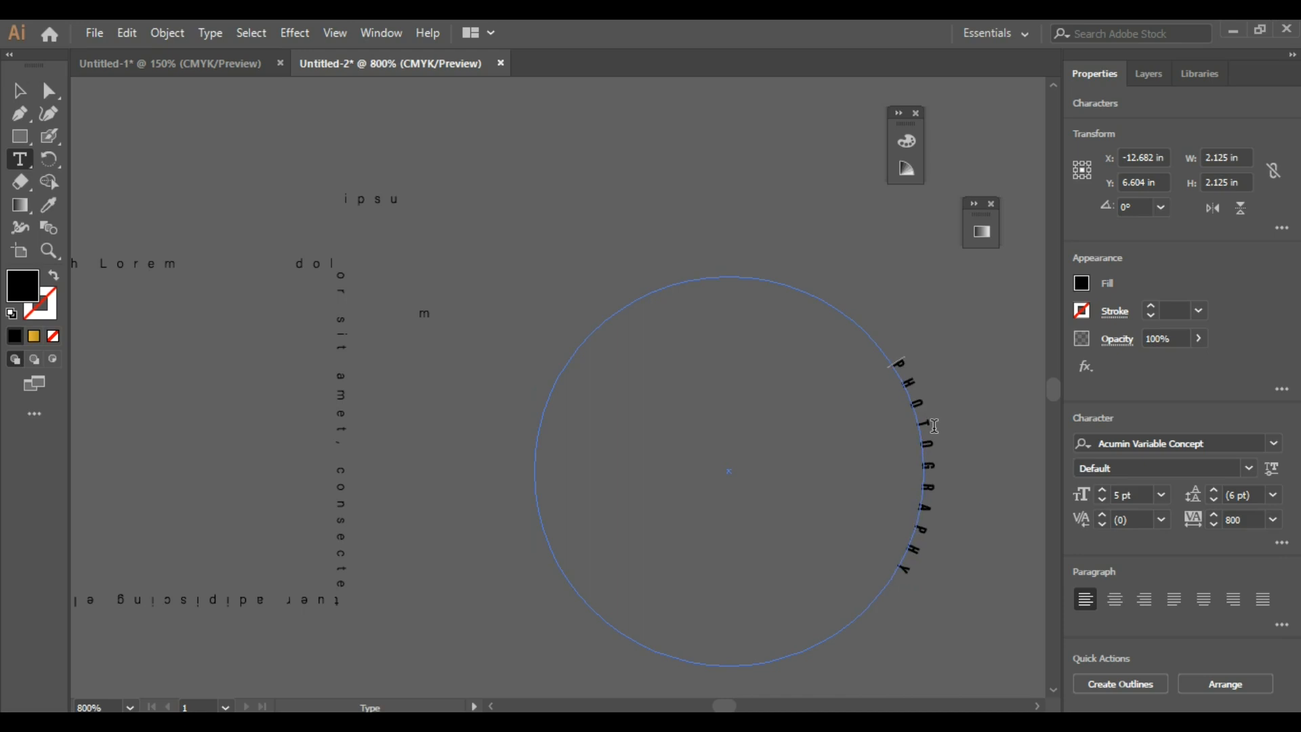
key(BackSpace)
key(BackSpace)
key(BackSpace)
key(BackSpace)
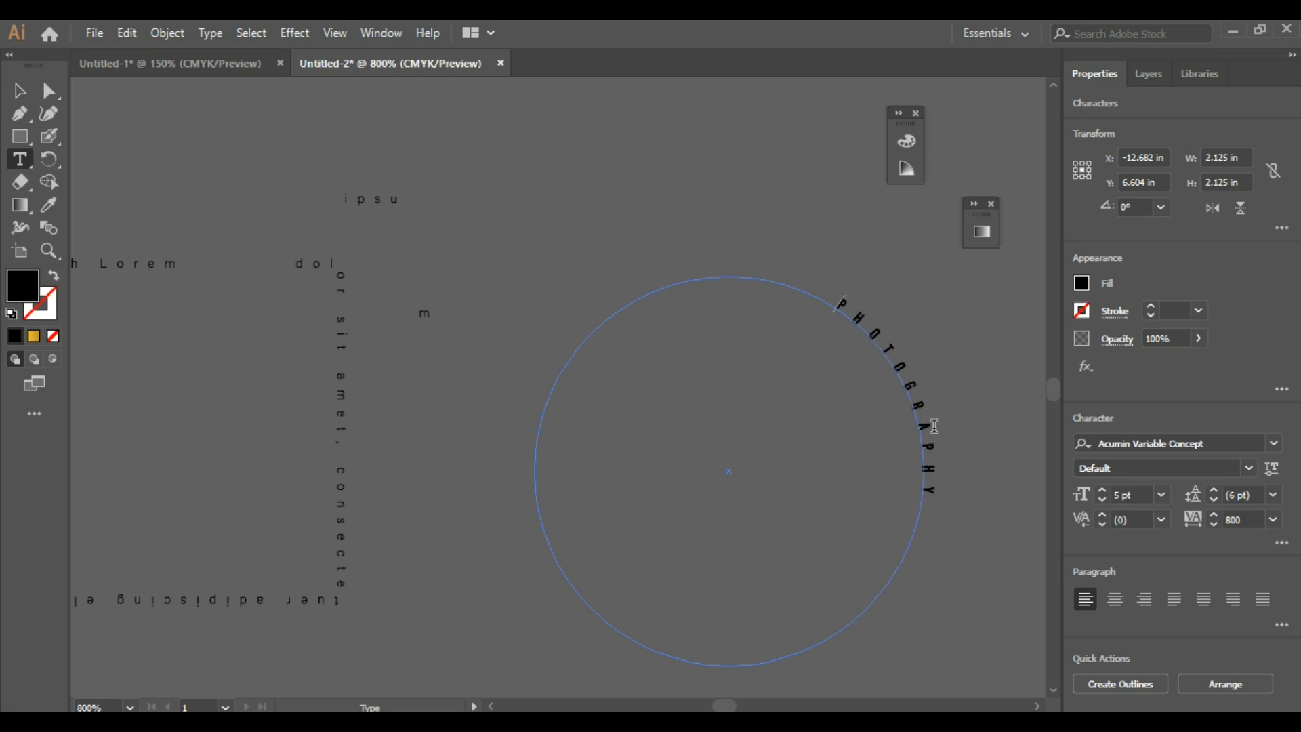
click(19, 90)
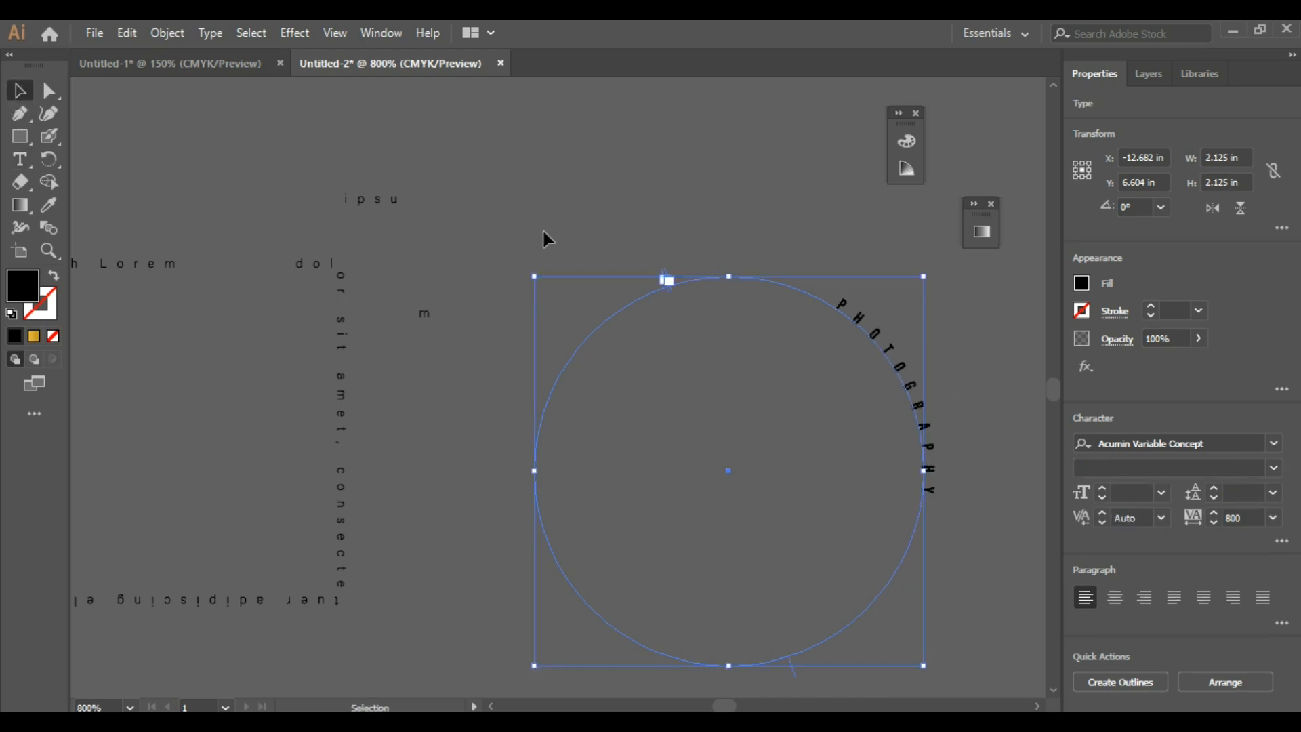
click(632, 370)
Move the black-outlined circle onto the circular text path so the two circles coincide
scroll(637, 364, down, 2)
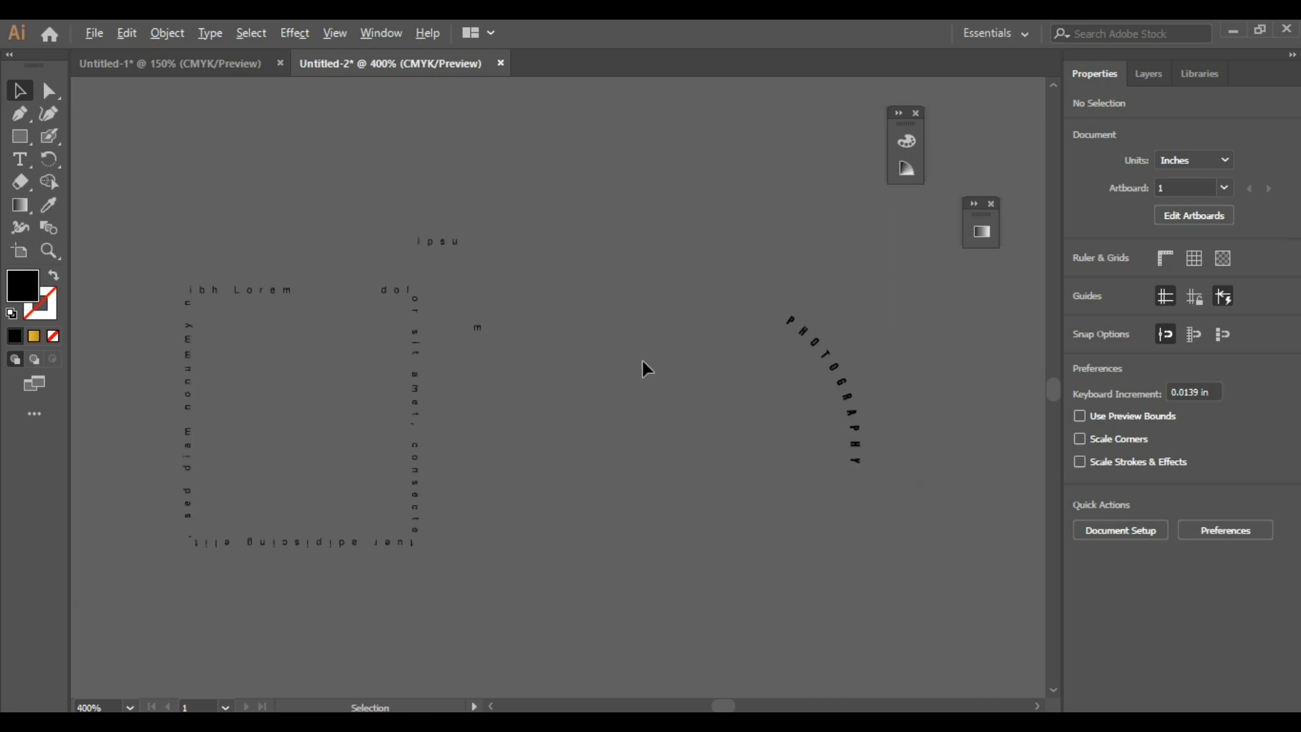
drag(196, 410, 746, 497)
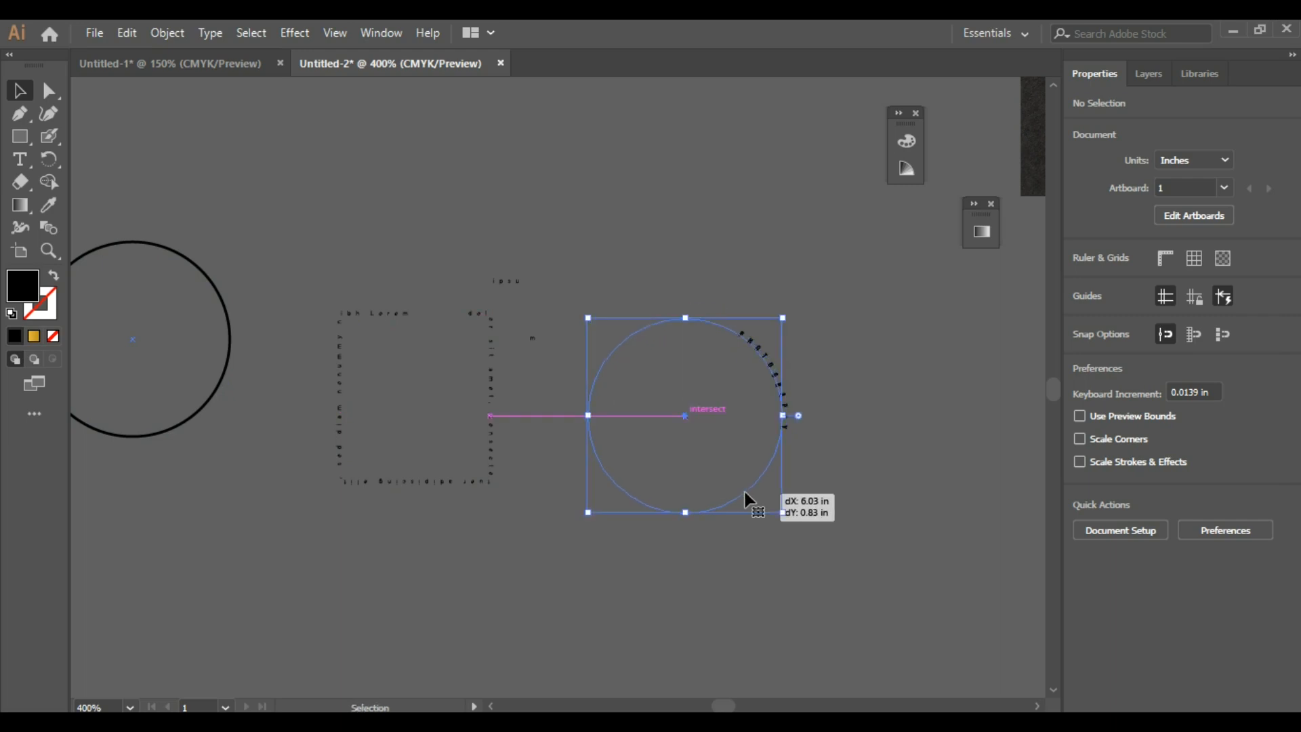
click(861, 468)
Nudge the "PHOTOGRAPHY" path text about 0.03 in to the right so its letters sit outside the circle's outline
scroll(811, 411, up, 1)
scroll(752, 503, up, 2)
drag(771, 471, 778, 468)
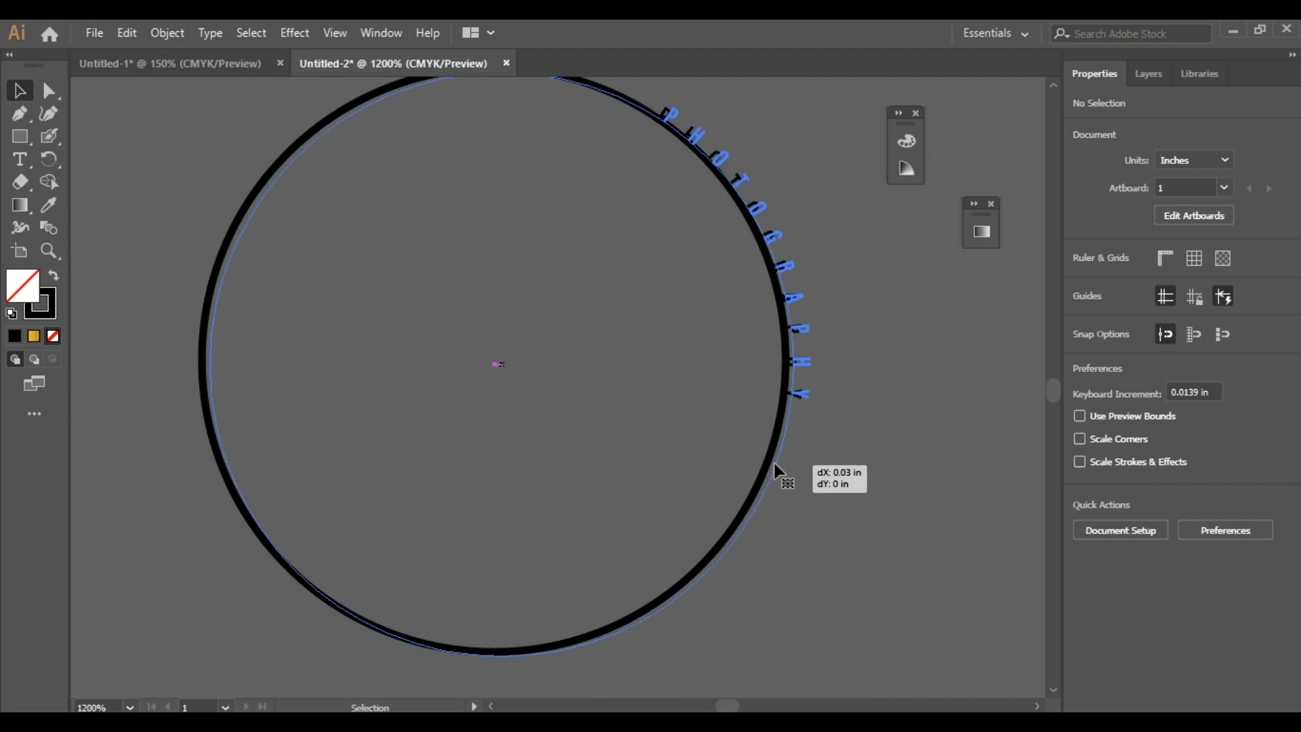
click(823, 458)
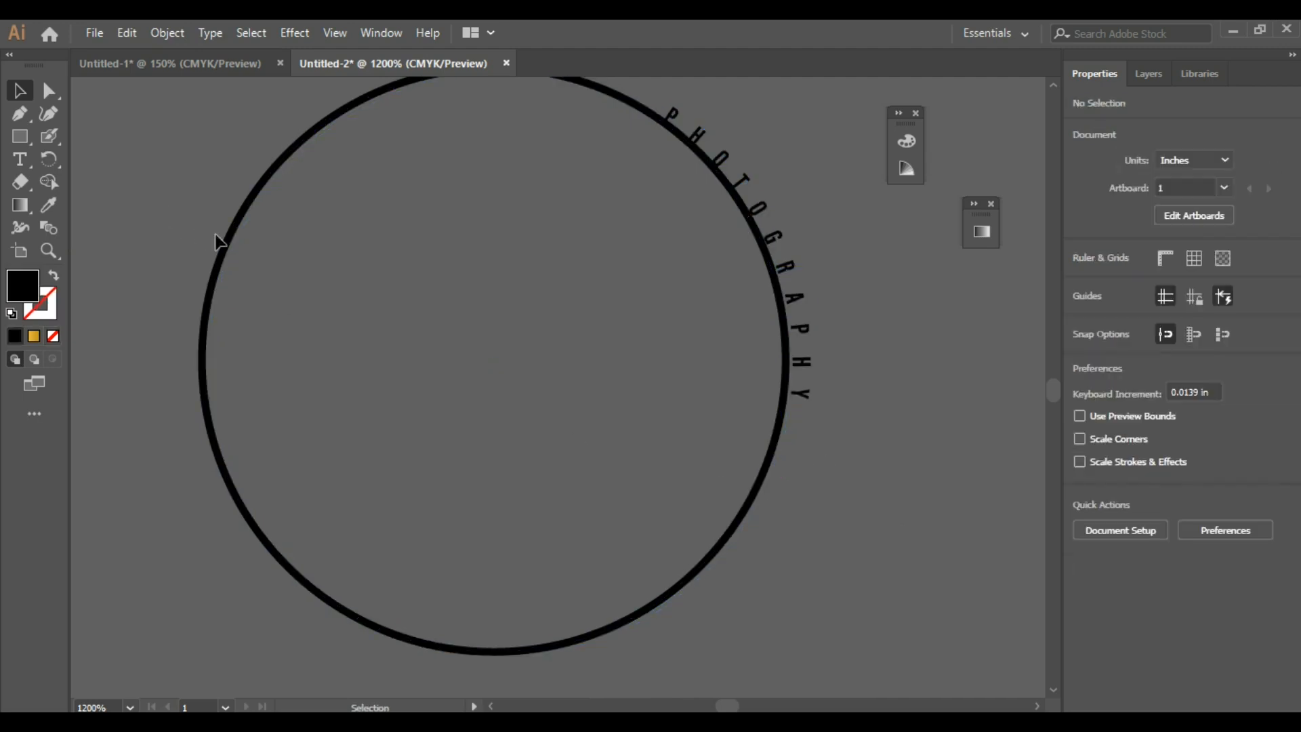
Shift the black-outlined circle slightly to the right so its stroke runs through the "PHOTOGRAPHY" letters
drag(220, 243, 243, 250)
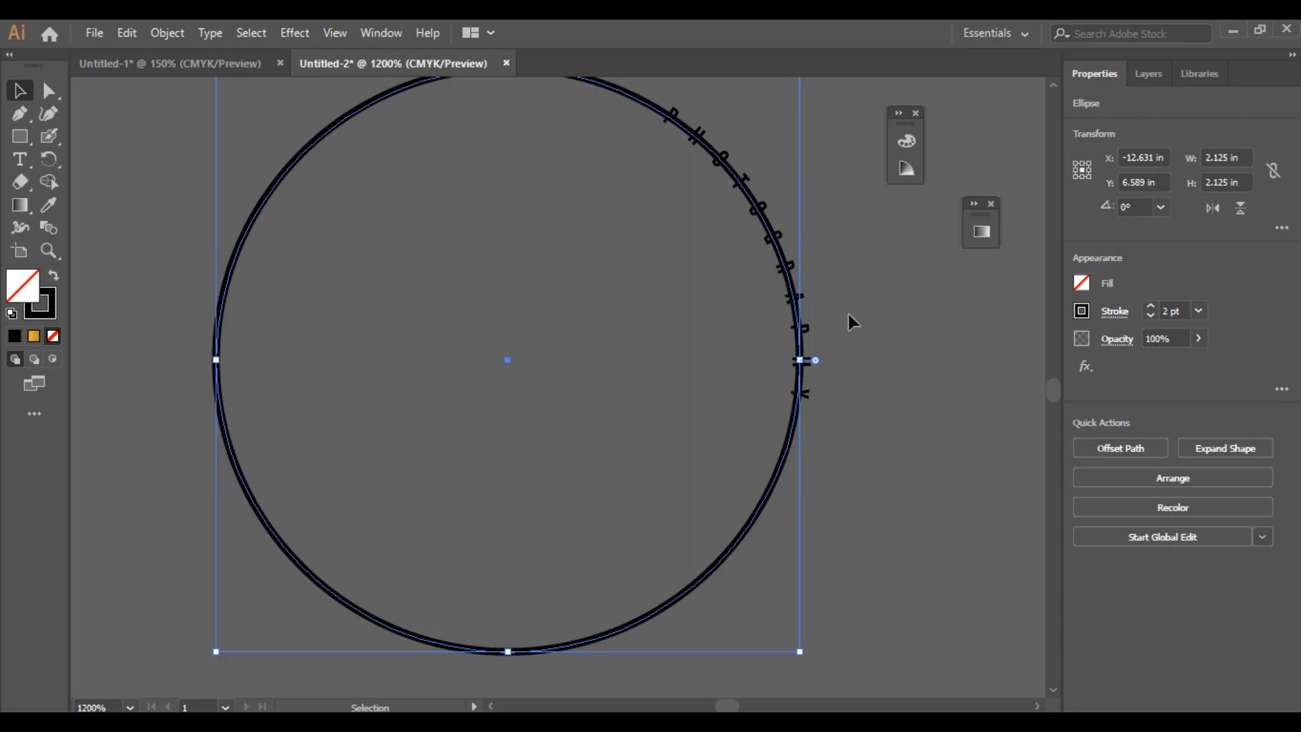
click(741, 427)
scroll(781, 427, down, 2)
scroll(770, 427, up, 1)
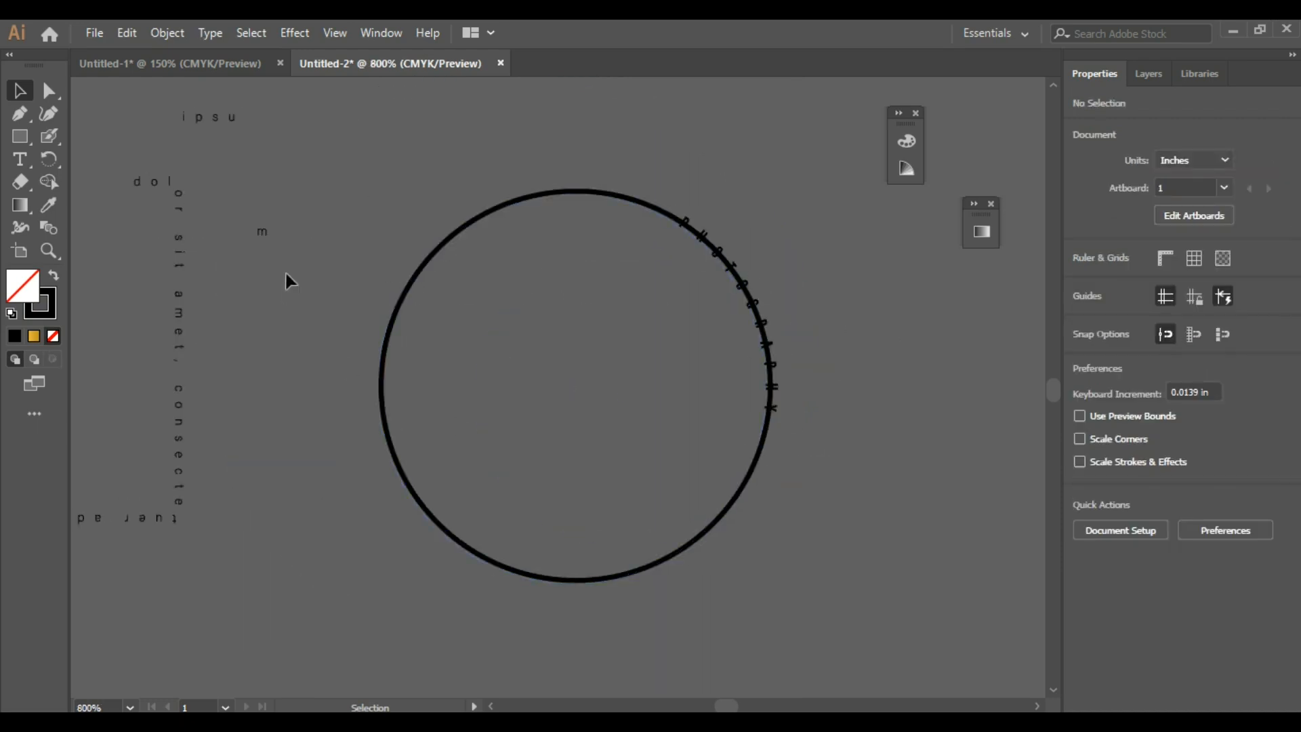
drag(350, 185, 879, 603)
click(165, 34)
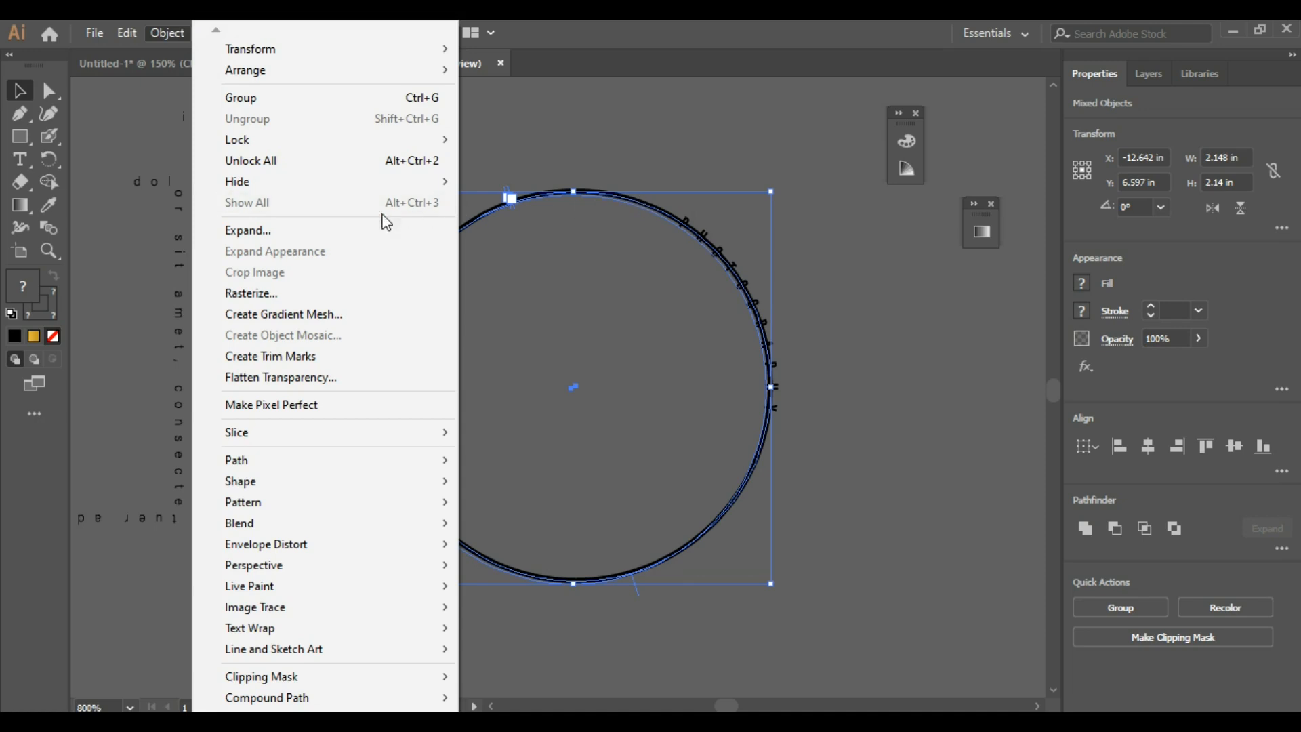
click(758, 48)
click(697, 110)
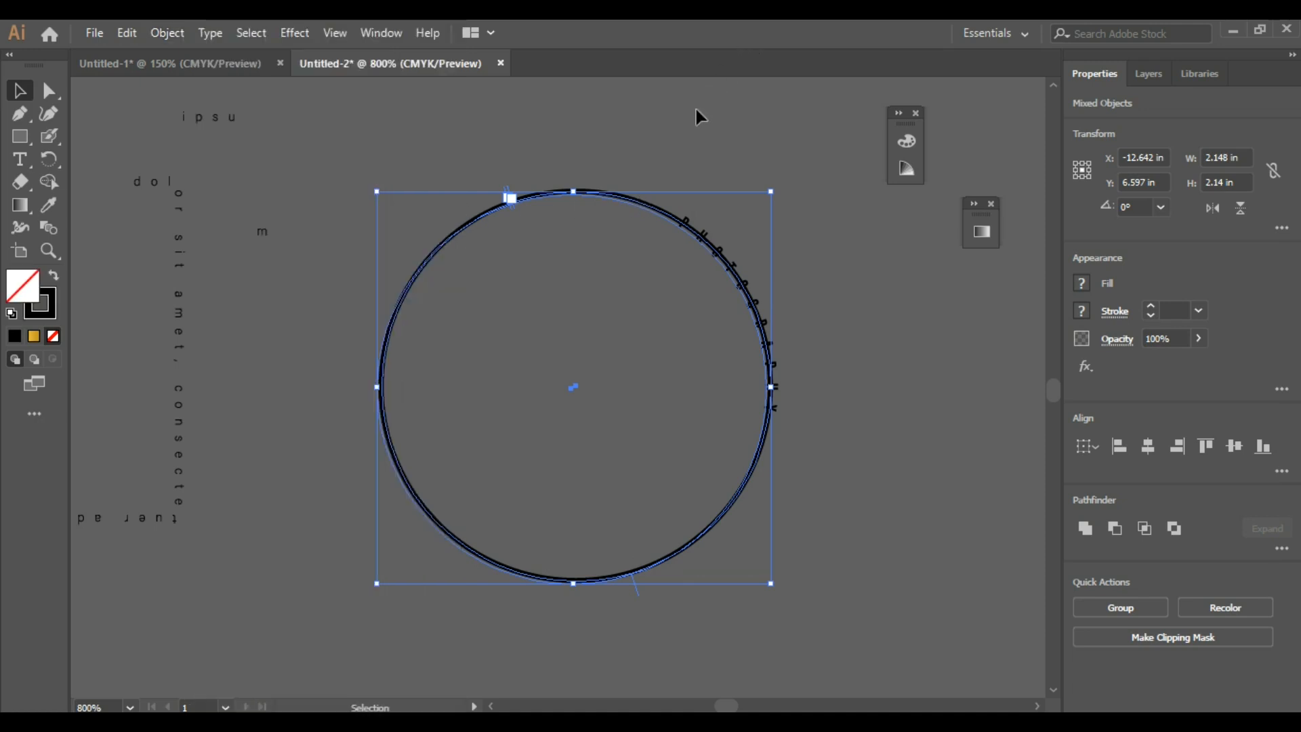
scroll(778, 255, up, 1)
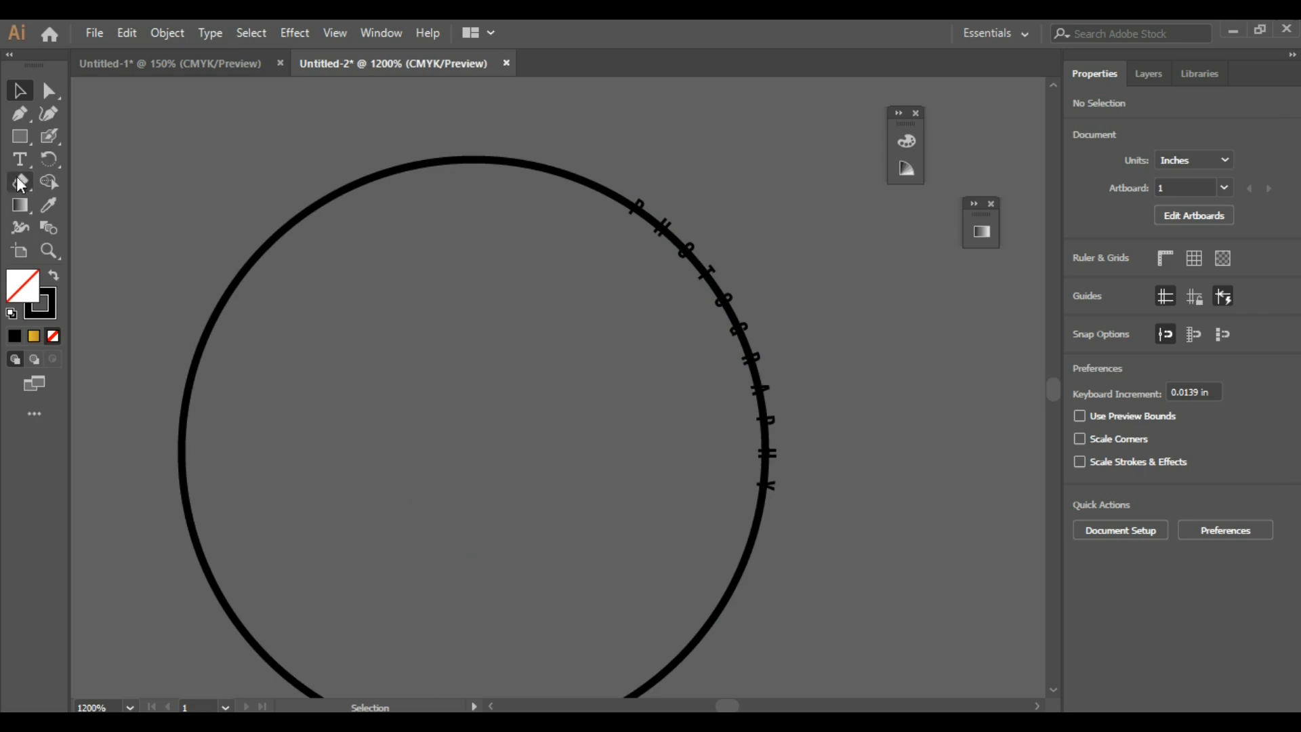
Draw two 2 pt line segments about 0.16 in long across the circle's outline, one before the P and one after the Y of "PHOTOGRAPHY"
click(20, 137)
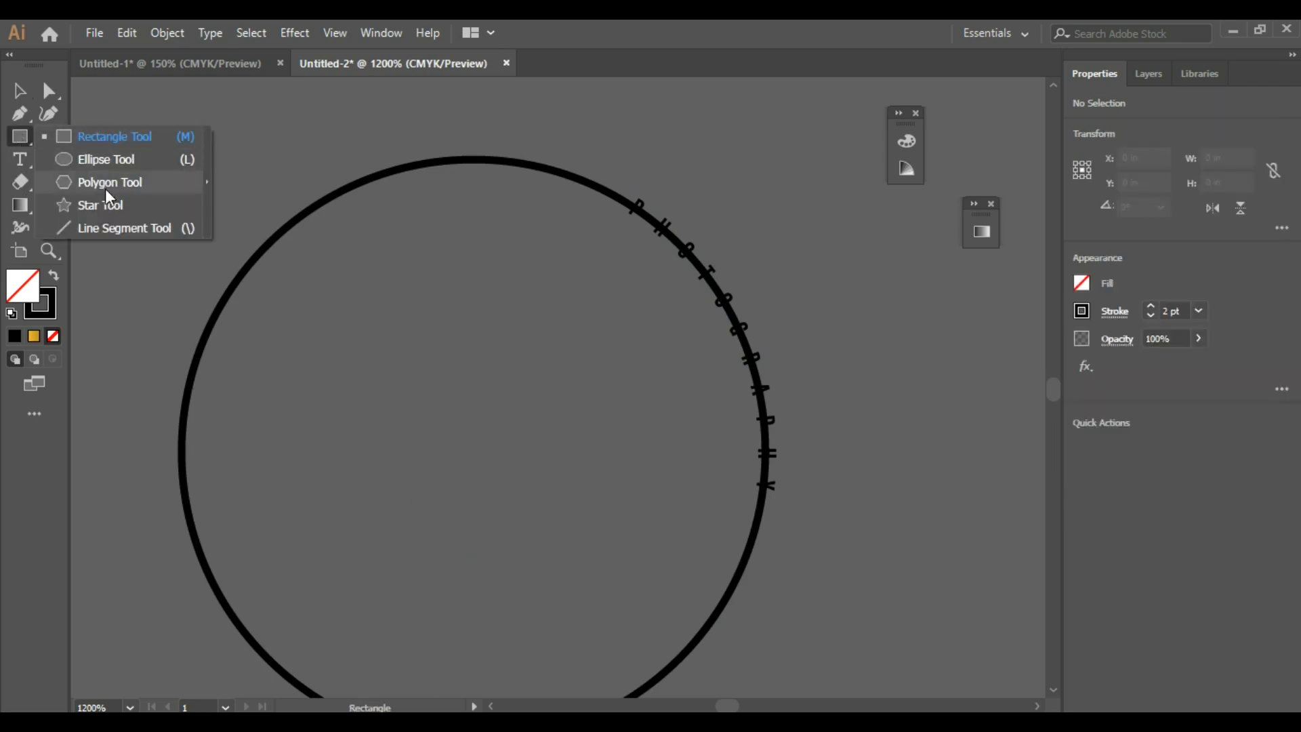
click(125, 229)
scroll(576, 214, up, 3)
drag(645, 144, 580, 241)
scroll(660, 271, down, 2)
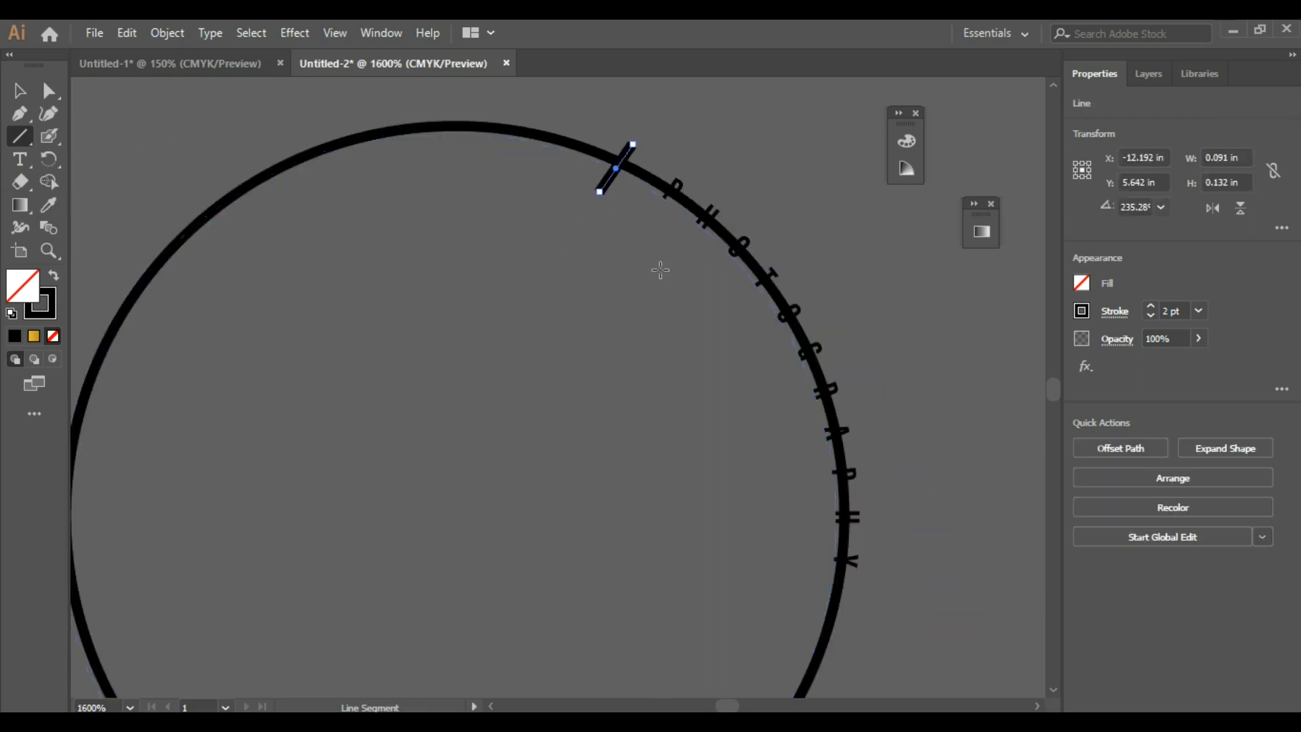
scroll(777, 282, down, 2)
scroll(850, 540, up, 2)
drag(768, 507, 879, 534)
scroll(890, 445, down, 2)
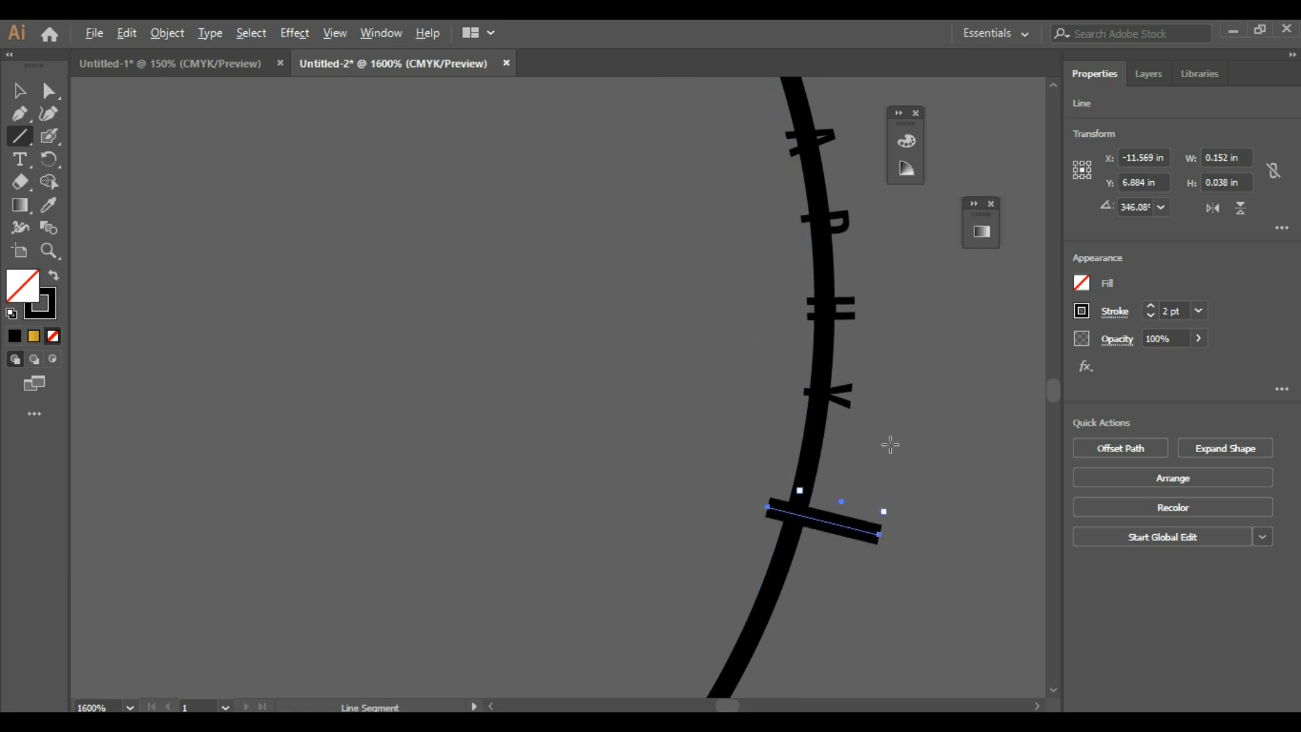
Expand the circle, the "PHOTOGRAPHY" path text and both crossing lines with the Object, Fill and Stroke options enabled
scroll(890, 444, down, 2)
key(v)
drag(460, 153, 877, 601)
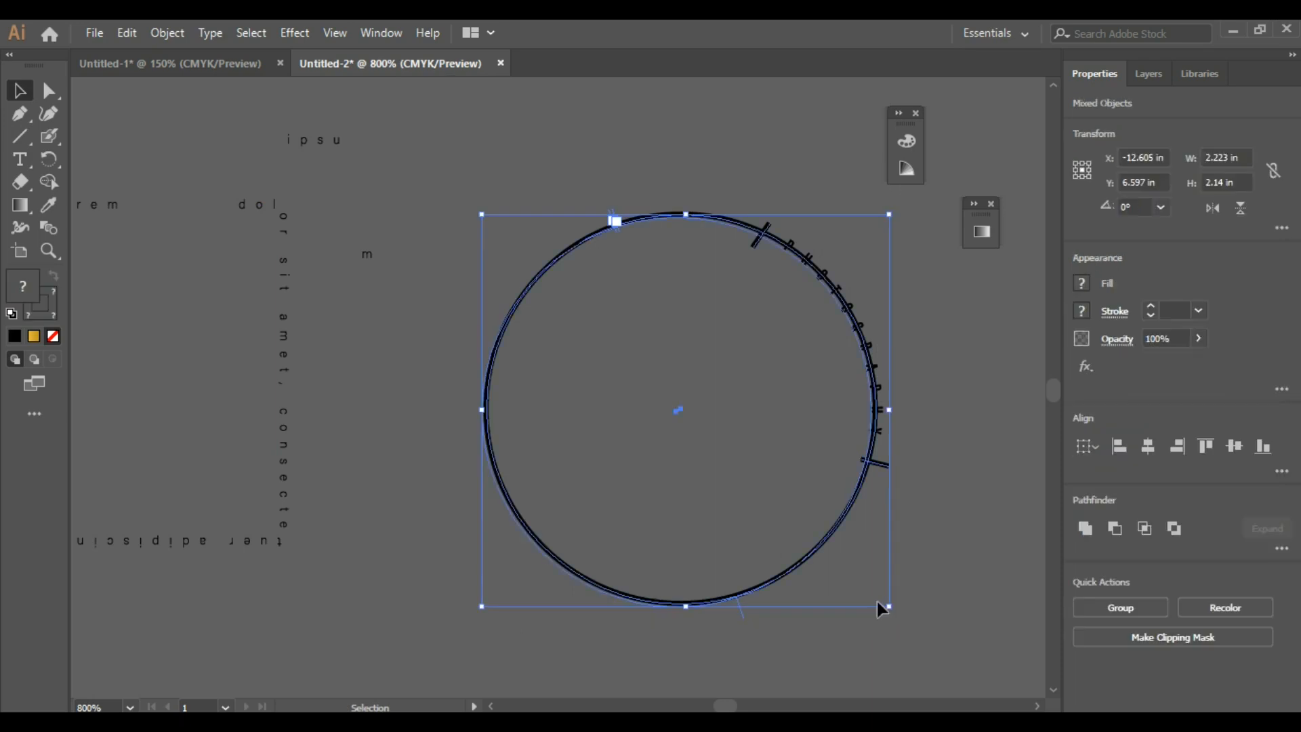
click(165, 32)
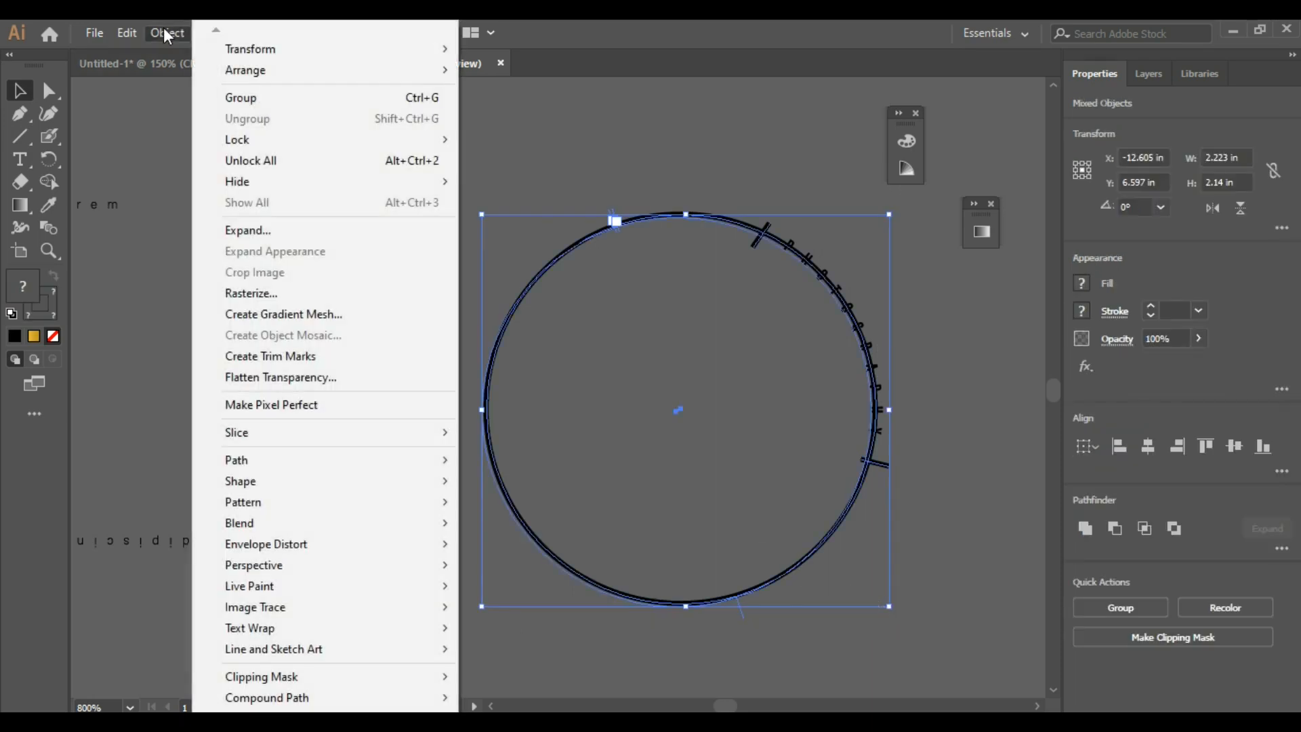
click(232, 231)
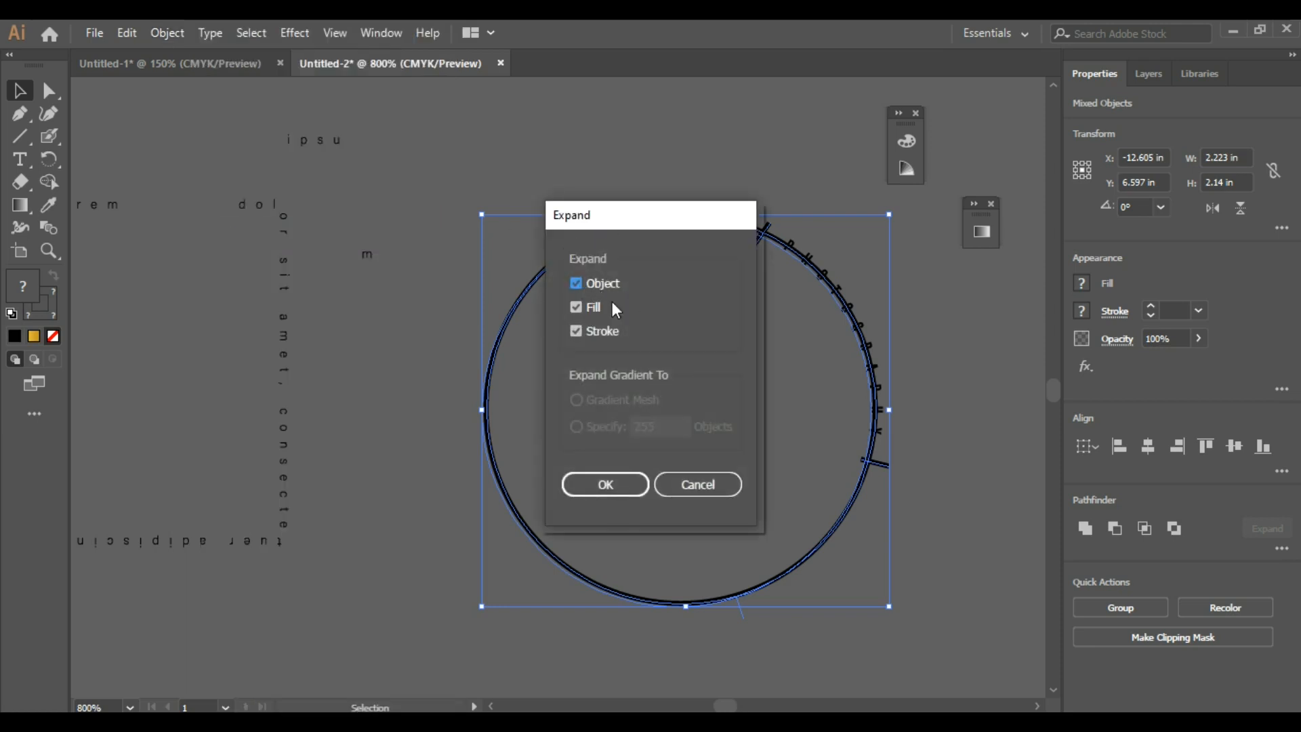
click(618, 485)
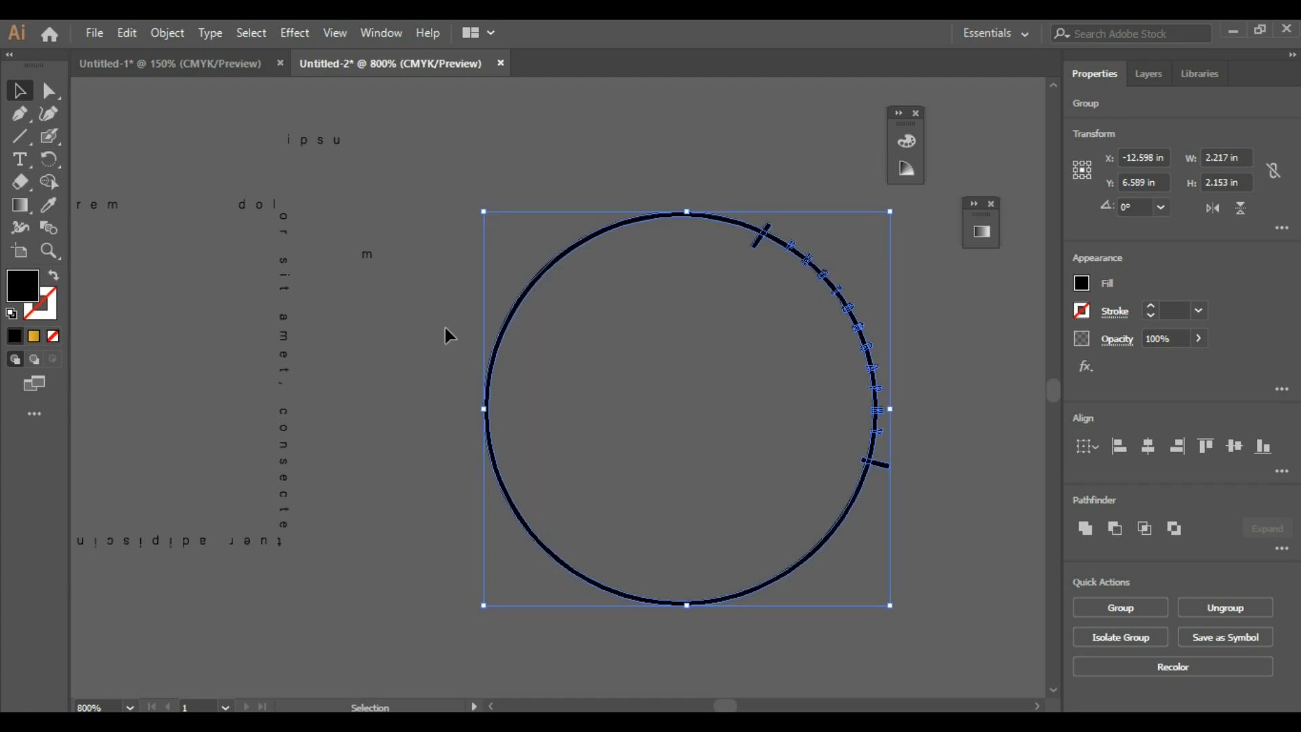
Try to delete the ring segment between the upper crossing line and the P using Shape Builder on the whole expanded artwork
click(47, 184)
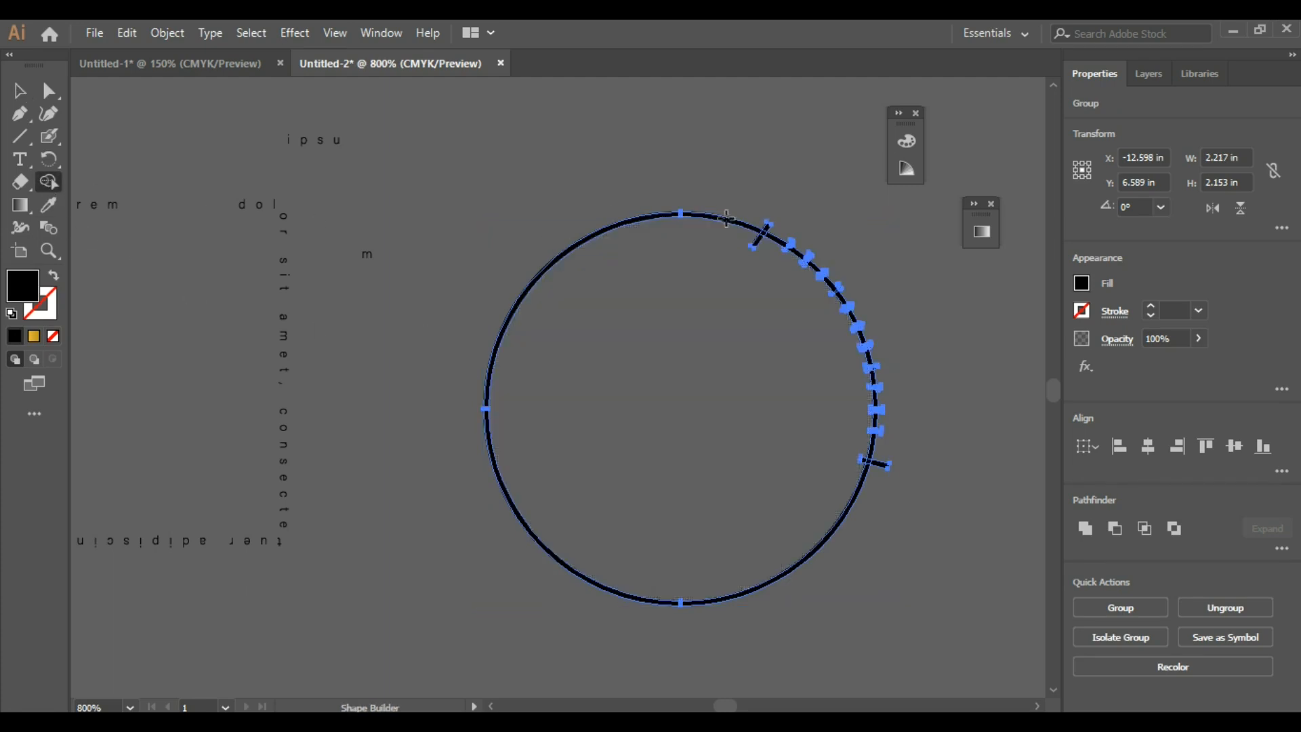
scroll(726, 218, up, 2)
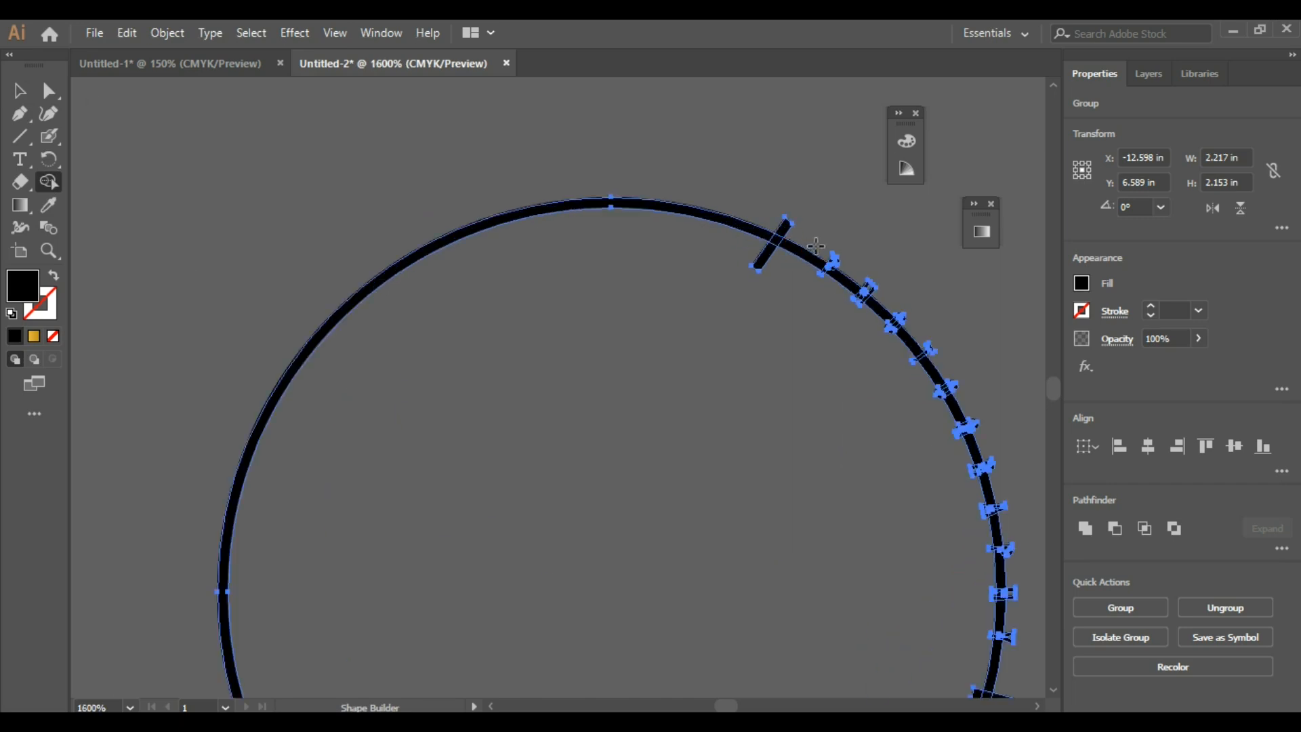
alt+click(801, 263)
scroll(826, 257, down, 1)
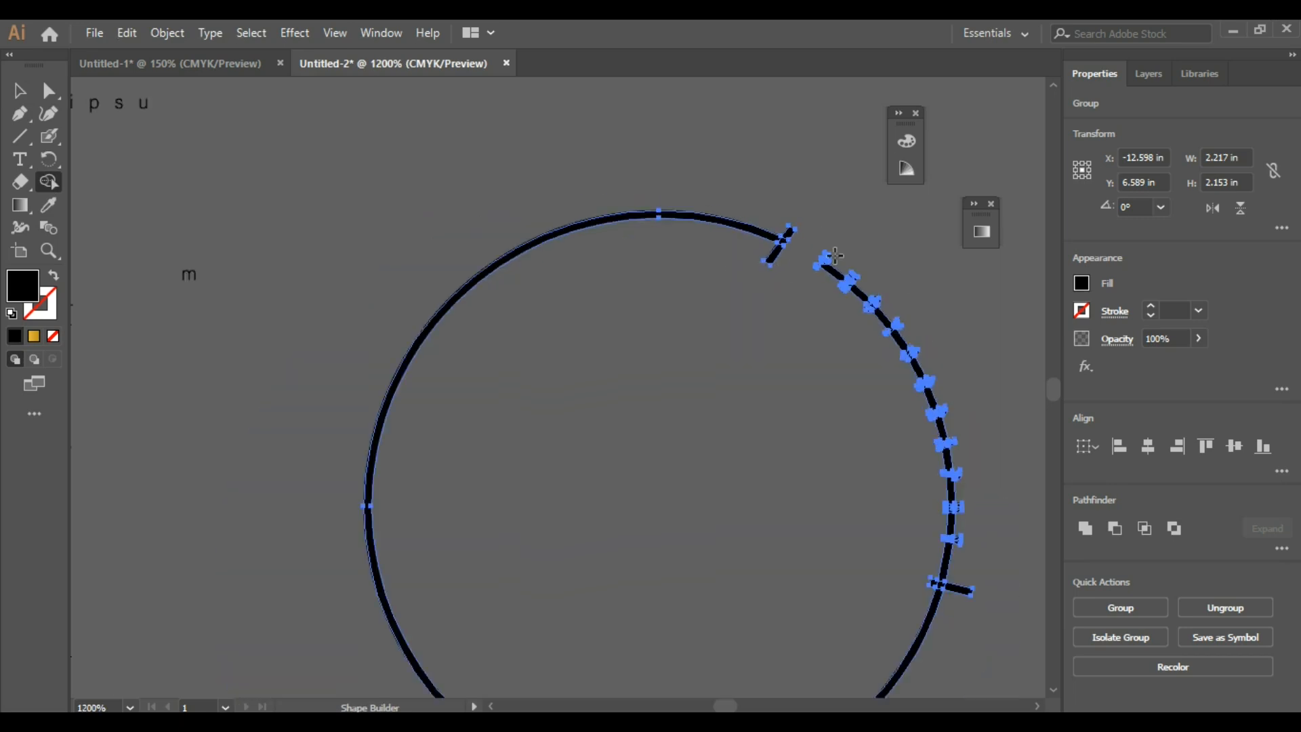
key(ctrl+z)
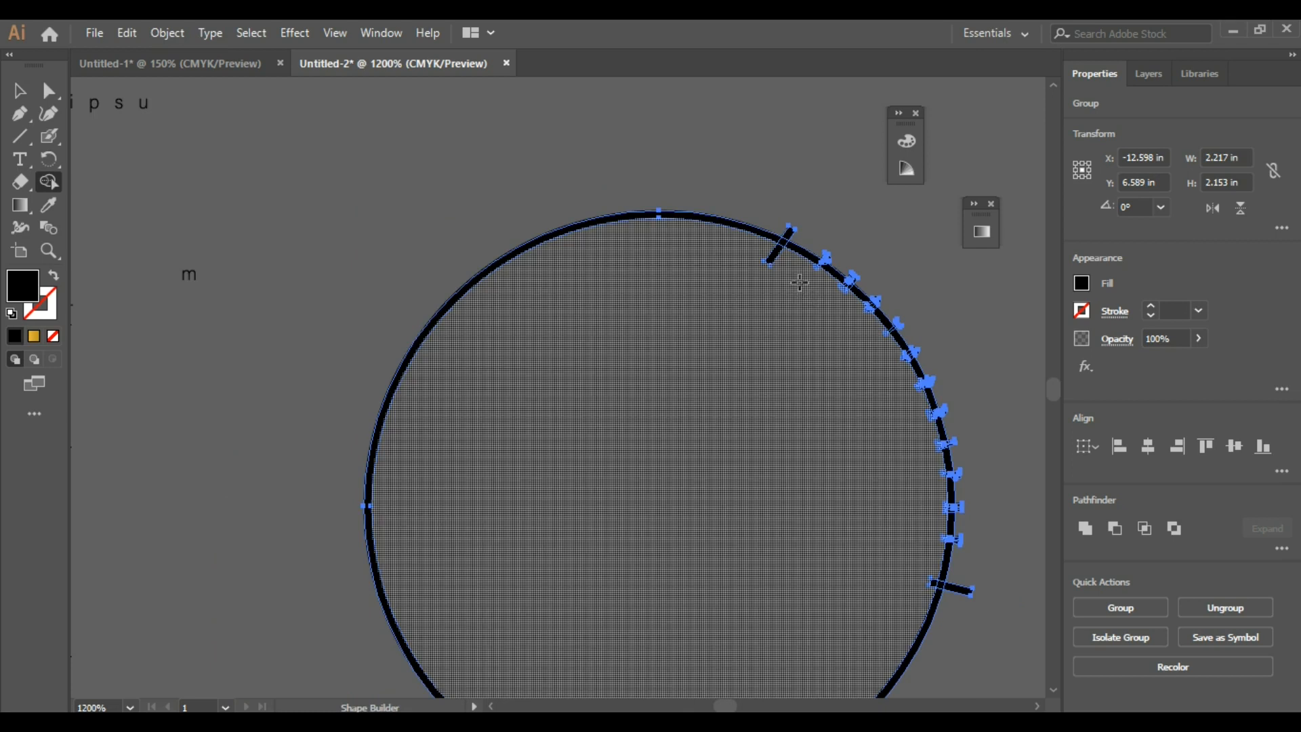
click(17, 95)
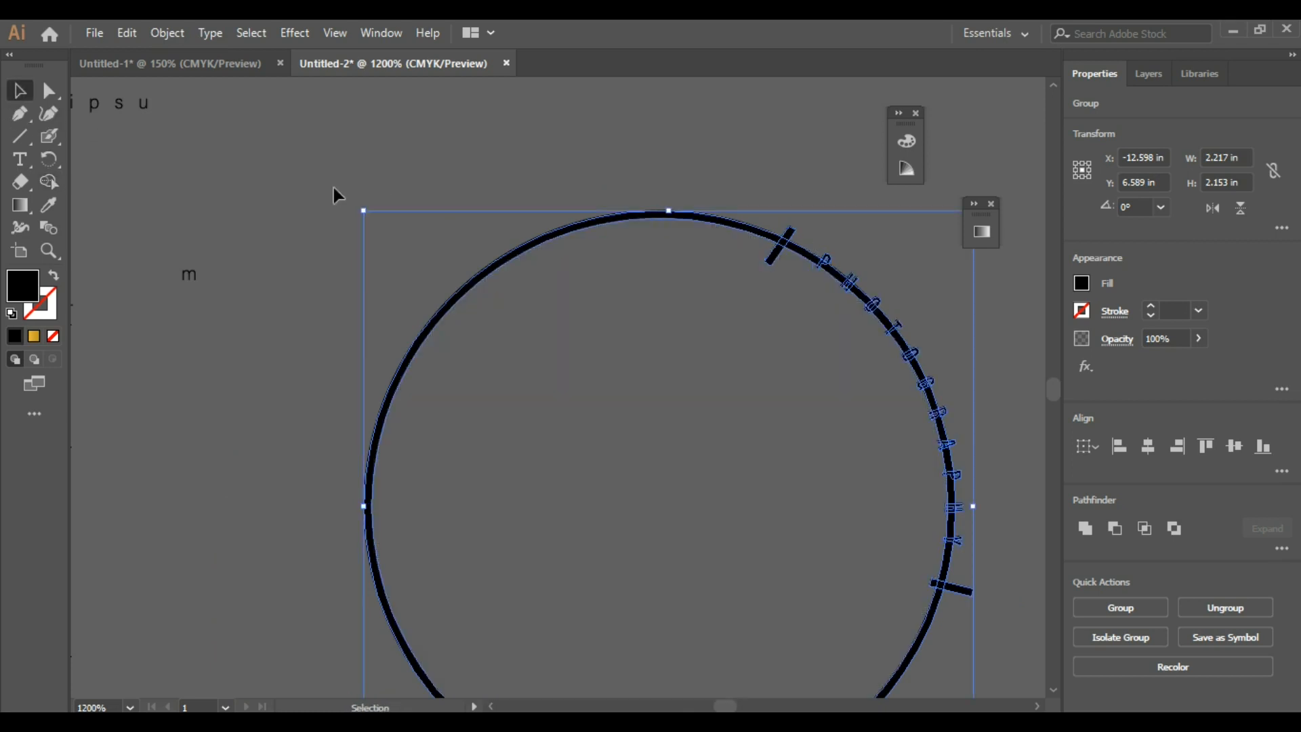
click(337, 191)
Select only the ring and both crossing lines, and remove the arc behind "PHOTOGRAPHY" with Shape Builder
scroll(410, 172, down, 1)
scroll(752, 261, up, 1)
scroll(752, 262, down, 1)
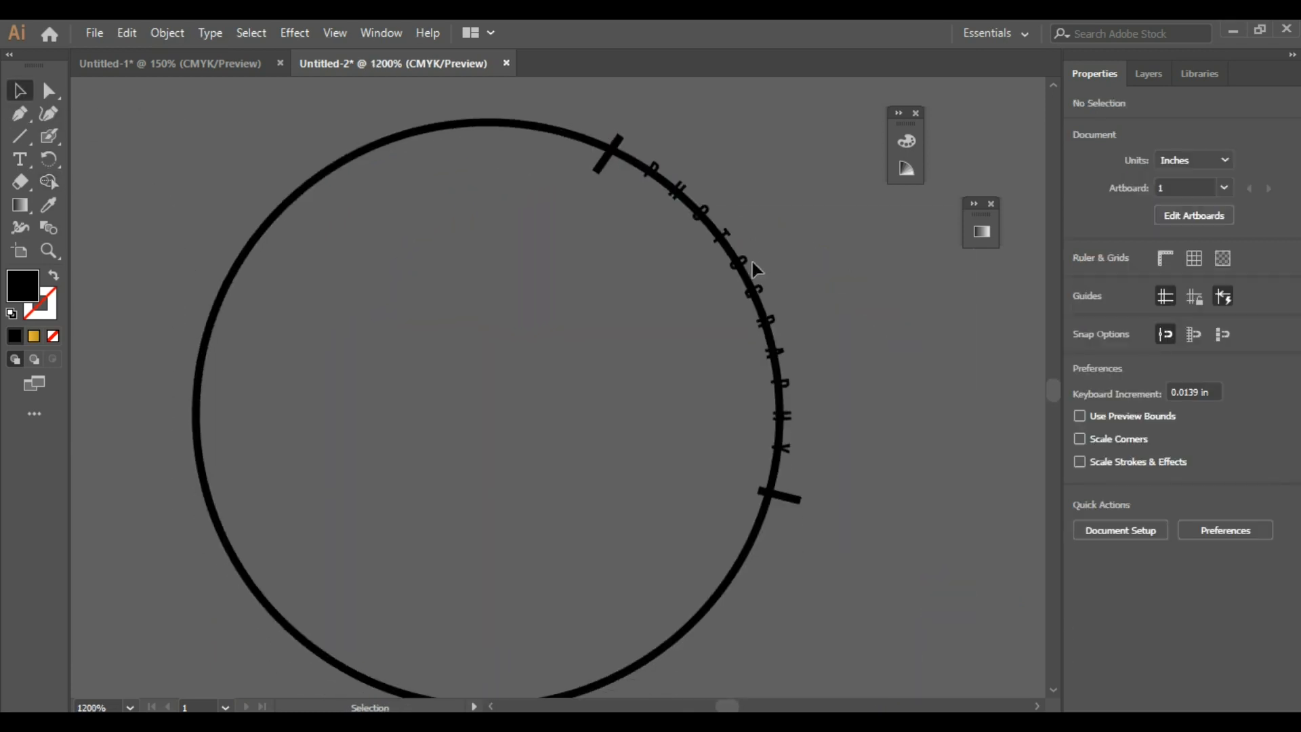
click(636, 161)
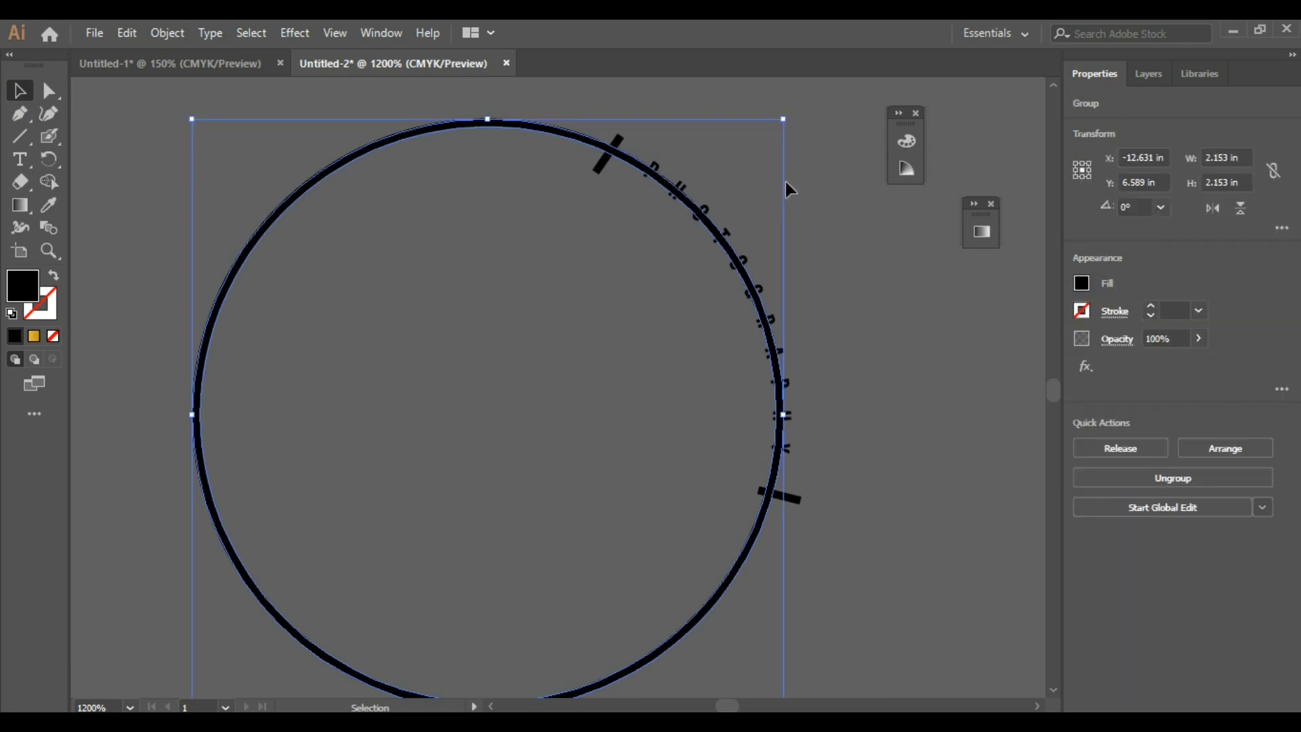
drag(760, 135, 218, 664)
click(941, 462)
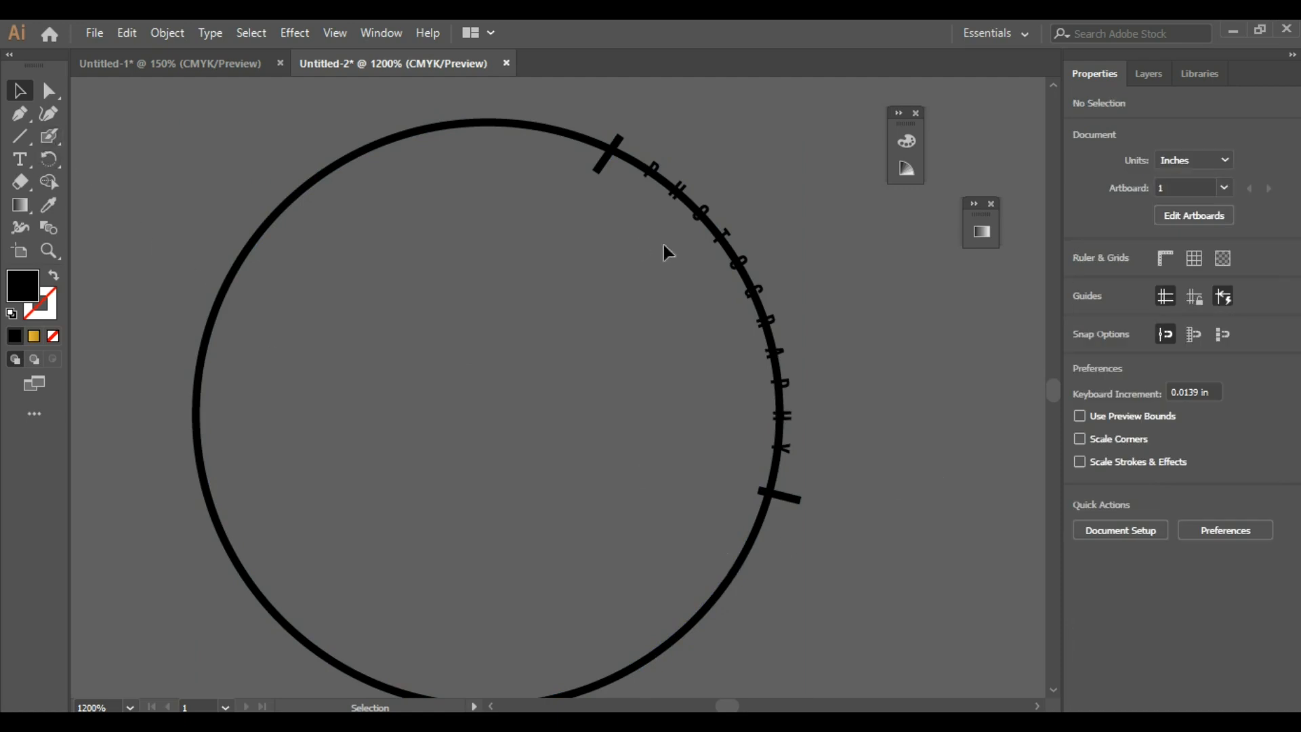
click(732, 252)
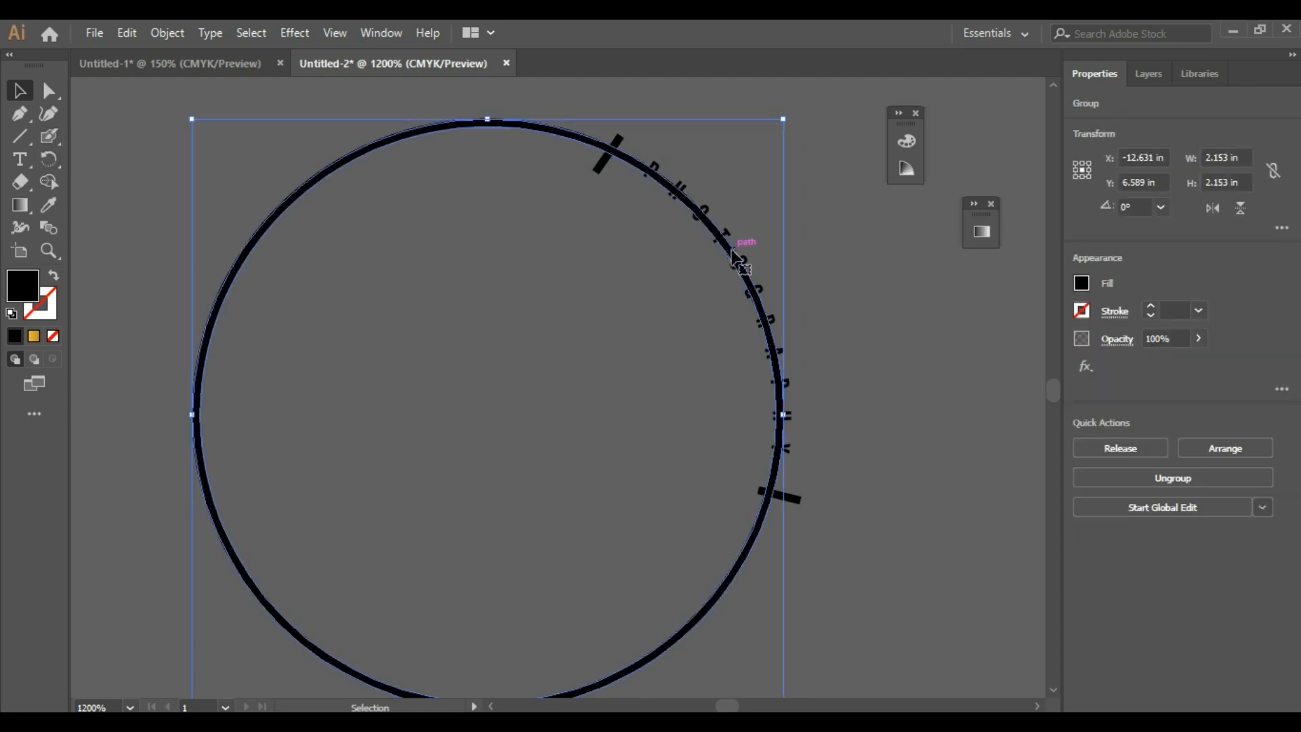
shift+click(605, 172)
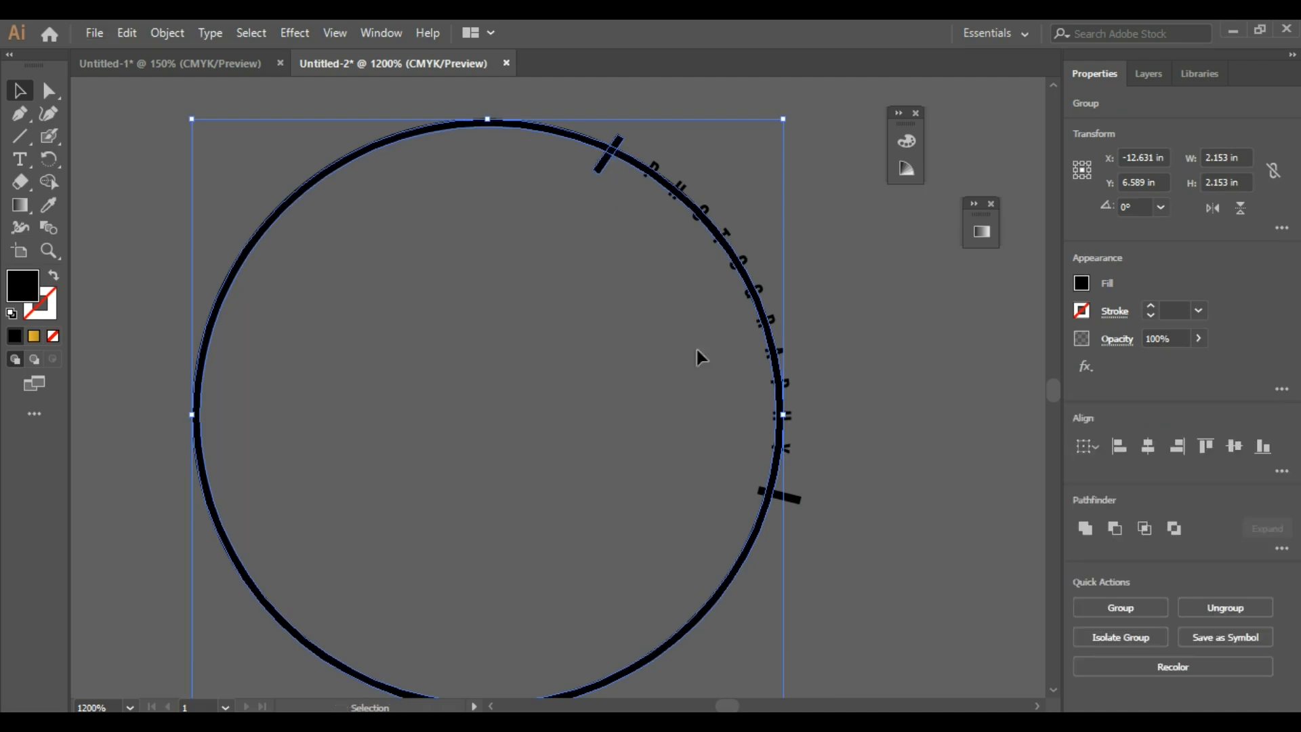
shift+click(790, 499)
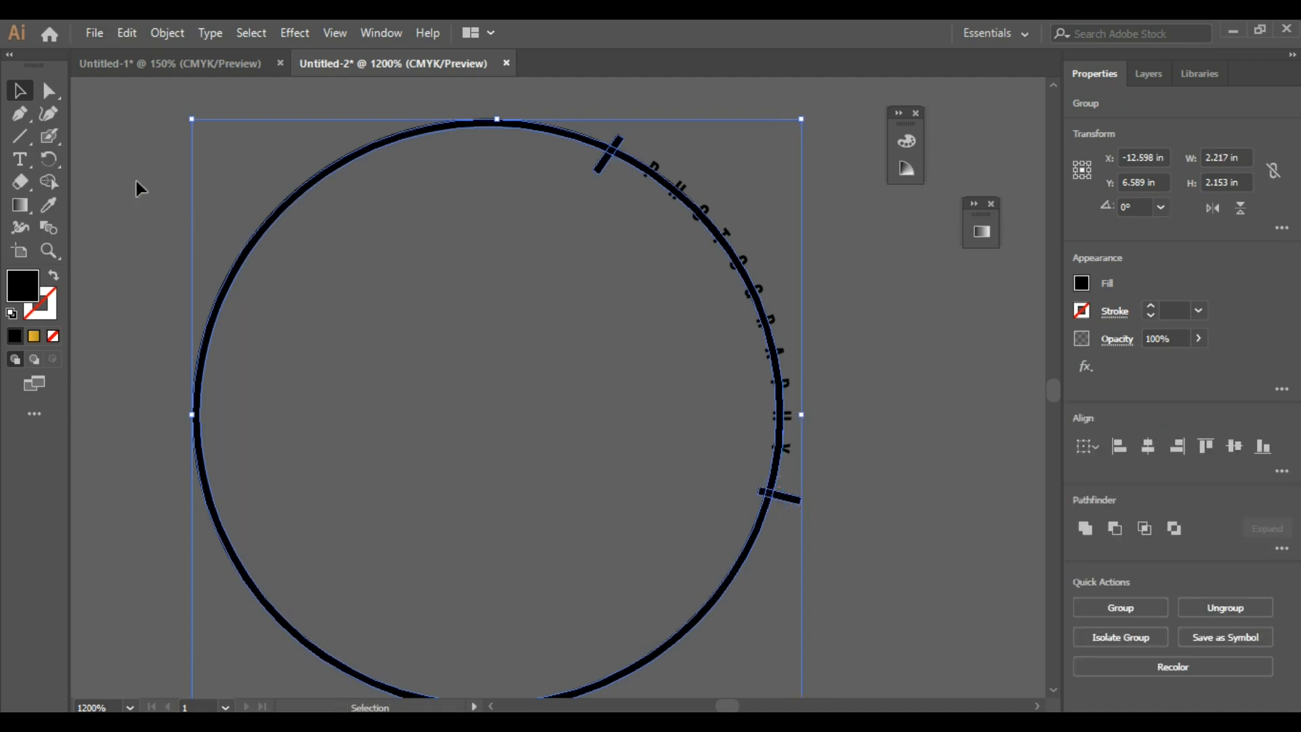
click(54, 185)
drag(761, 464, 810, 470)
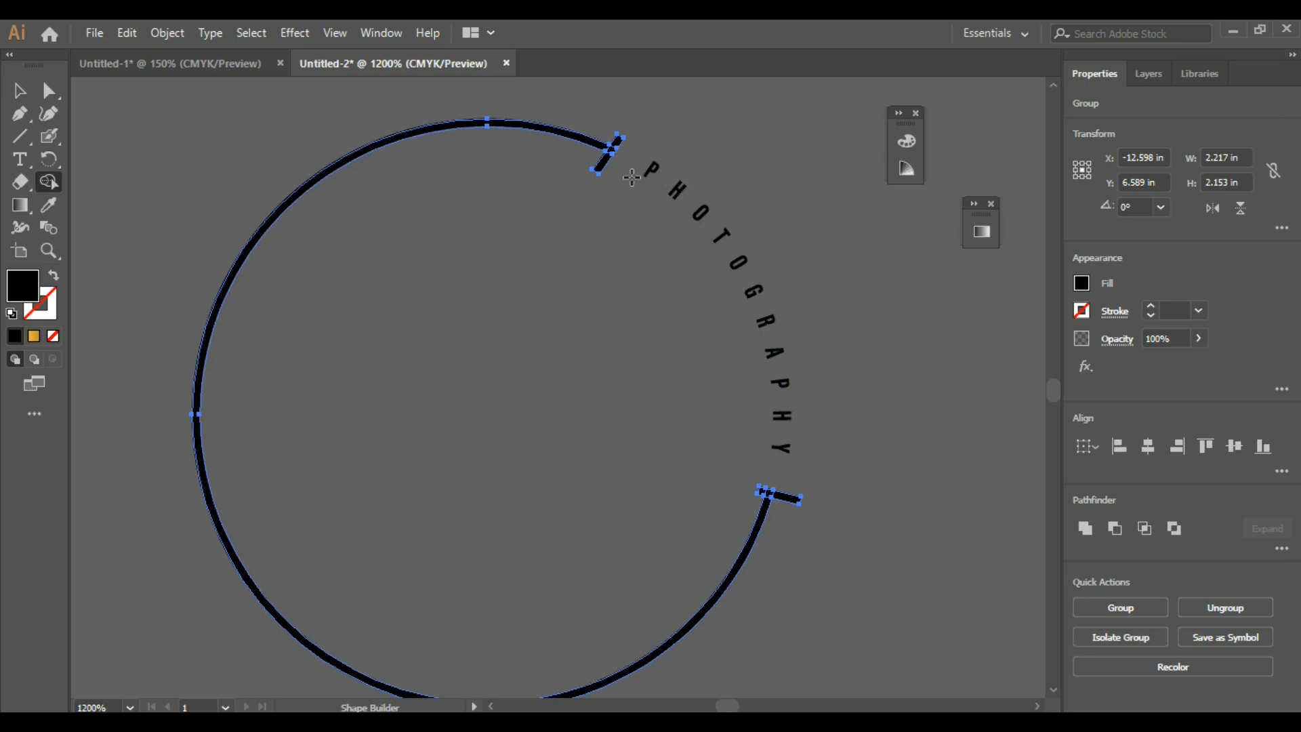
Delete the leftover crossing-line pieces at the ring's lower open end, below the Y, with Shape Builder
scroll(775, 530, up, 5)
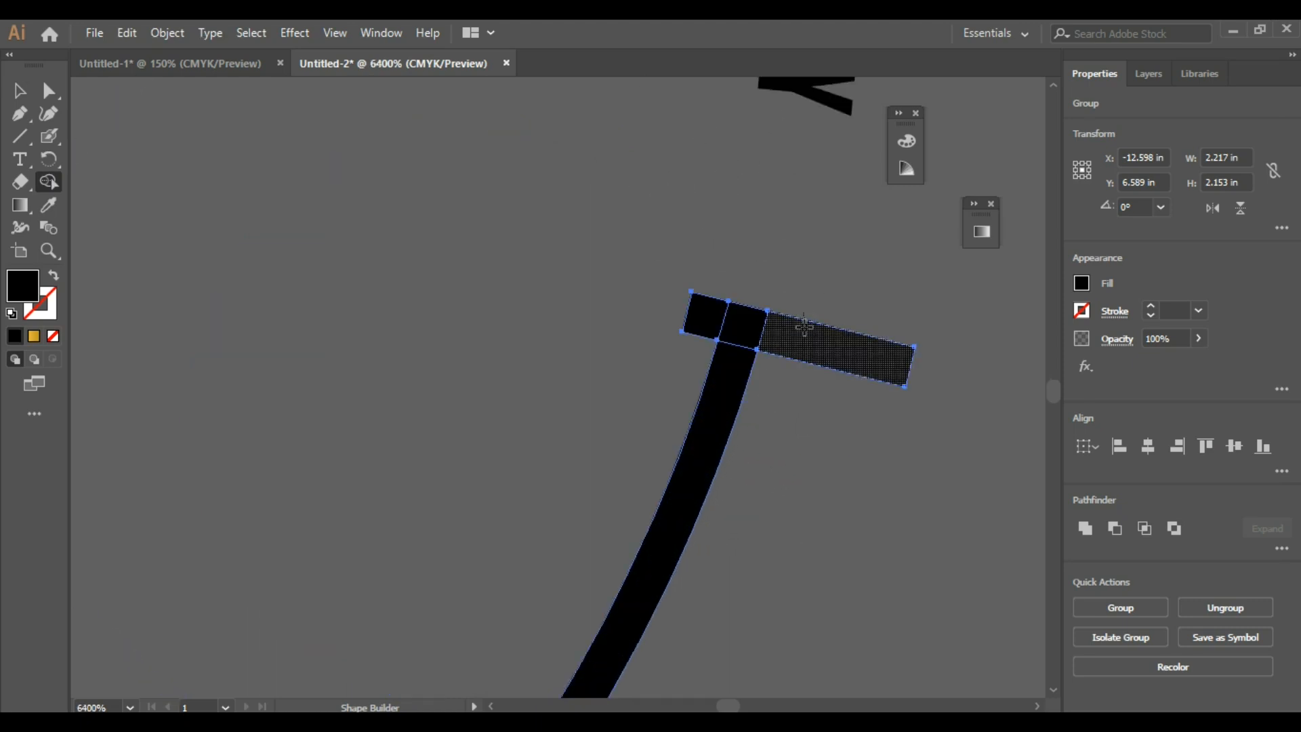
drag(805, 328, 792, 436)
alt+click(685, 321)
alt+click(741, 325)
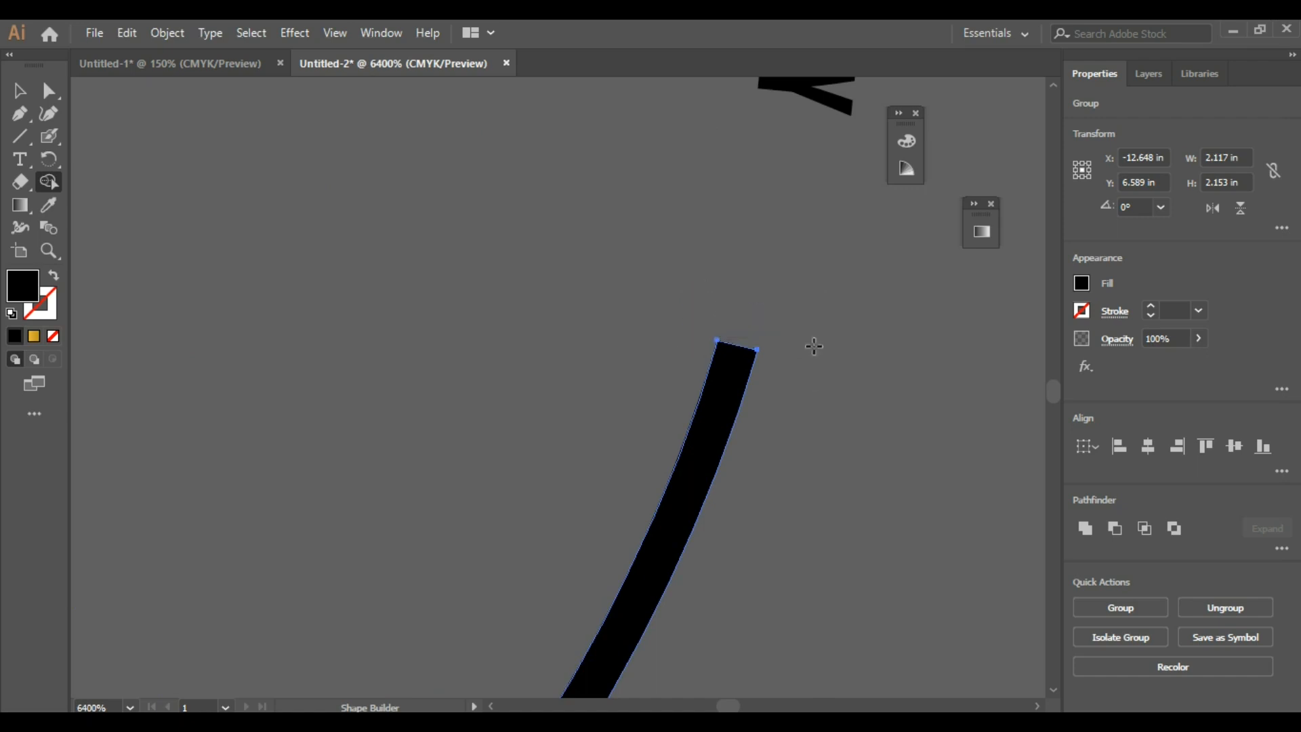
Delete the remaining crossing-line pieces at the ring's upper open end, before the P, and deselect the artwork
scroll(767, 502, down, 4)
scroll(662, 256, down, 2)
scroll(665, 213, up, 5)
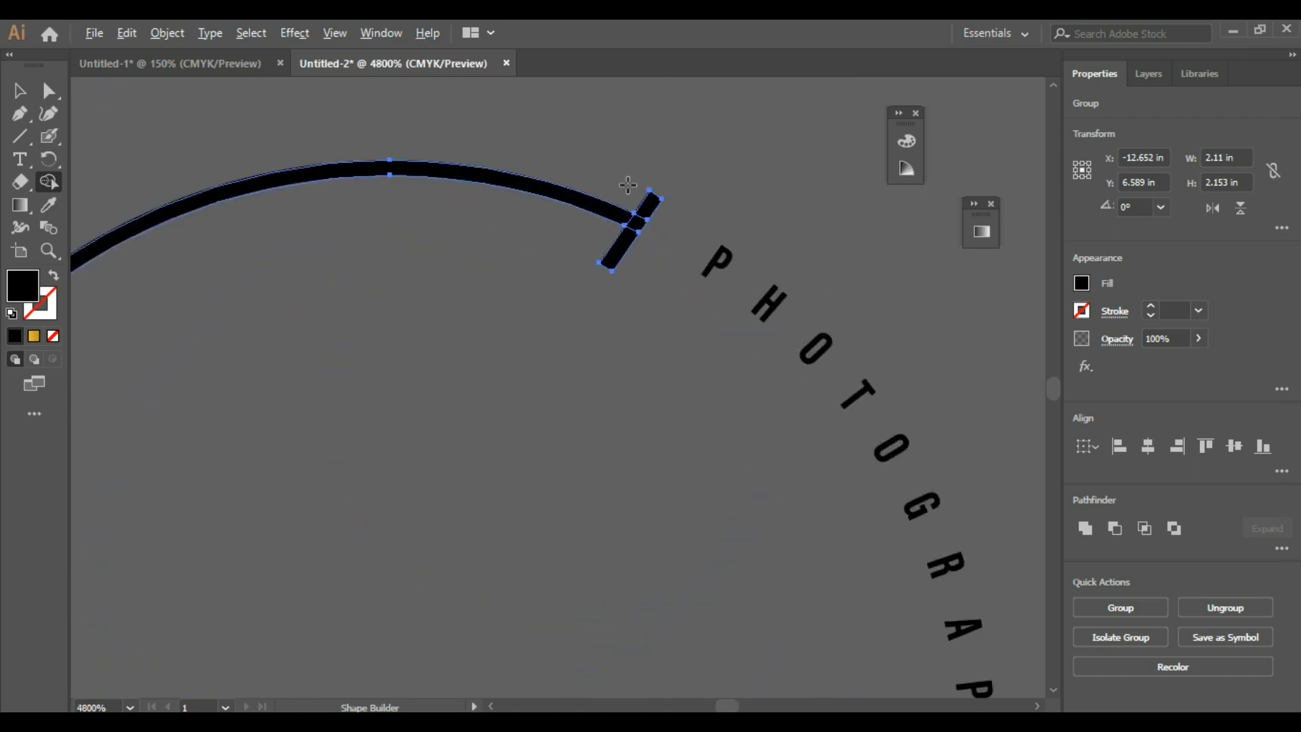
alt+click(701, 227)
alt+click(630, 332)
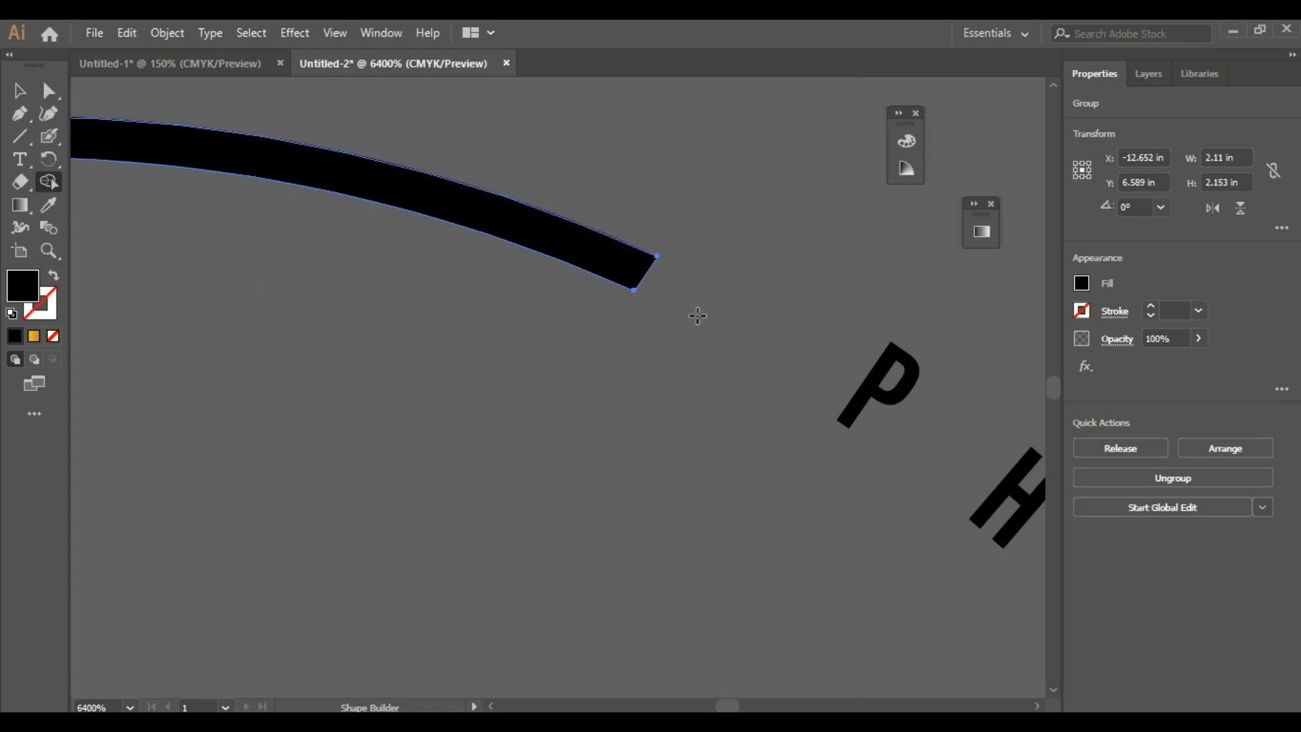
scroll(689, 307, down, 3)
scroll(689, 307, down, 4)
key(v)
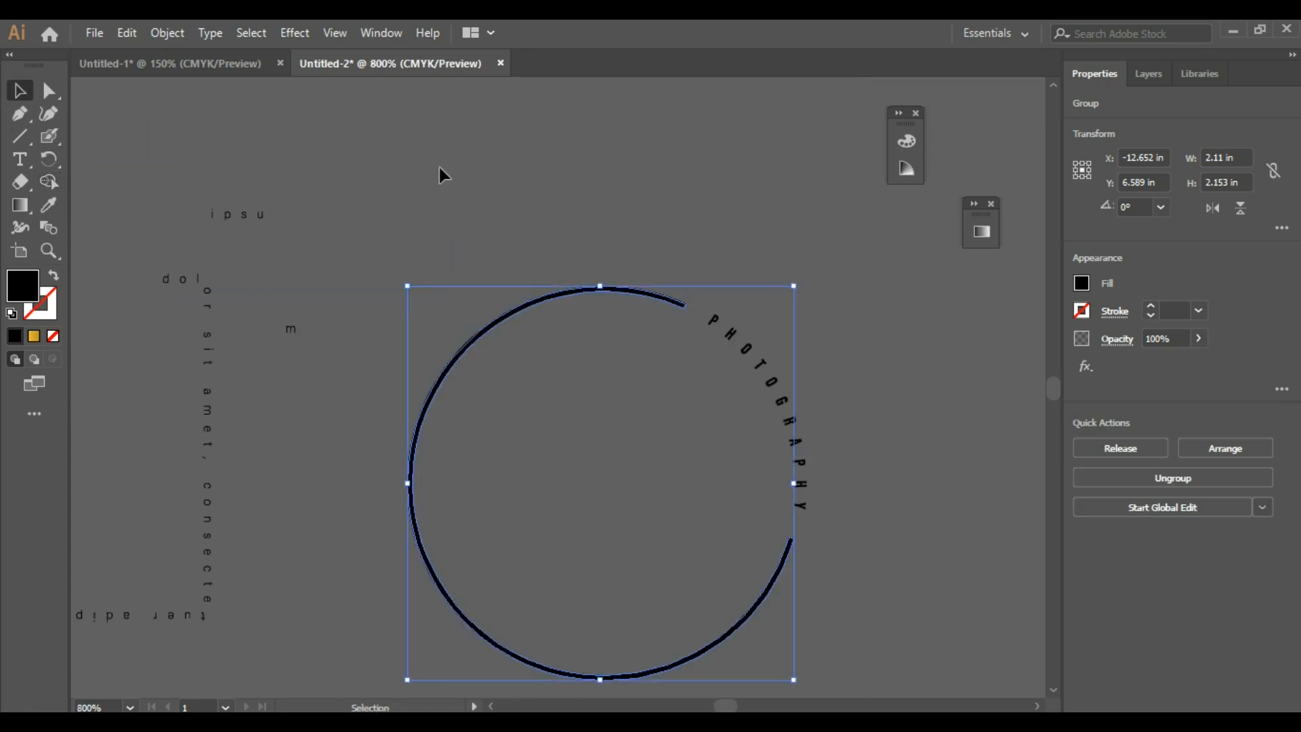
click(441, 171)
Examine the open ring with its curved "PHOTOGRAPHY" lettering and compare it with the reference logo sheet and the gold "Myriad Pro" logo
scroll(566, 173, down, 1)
scroll(820, 259, up, 1)
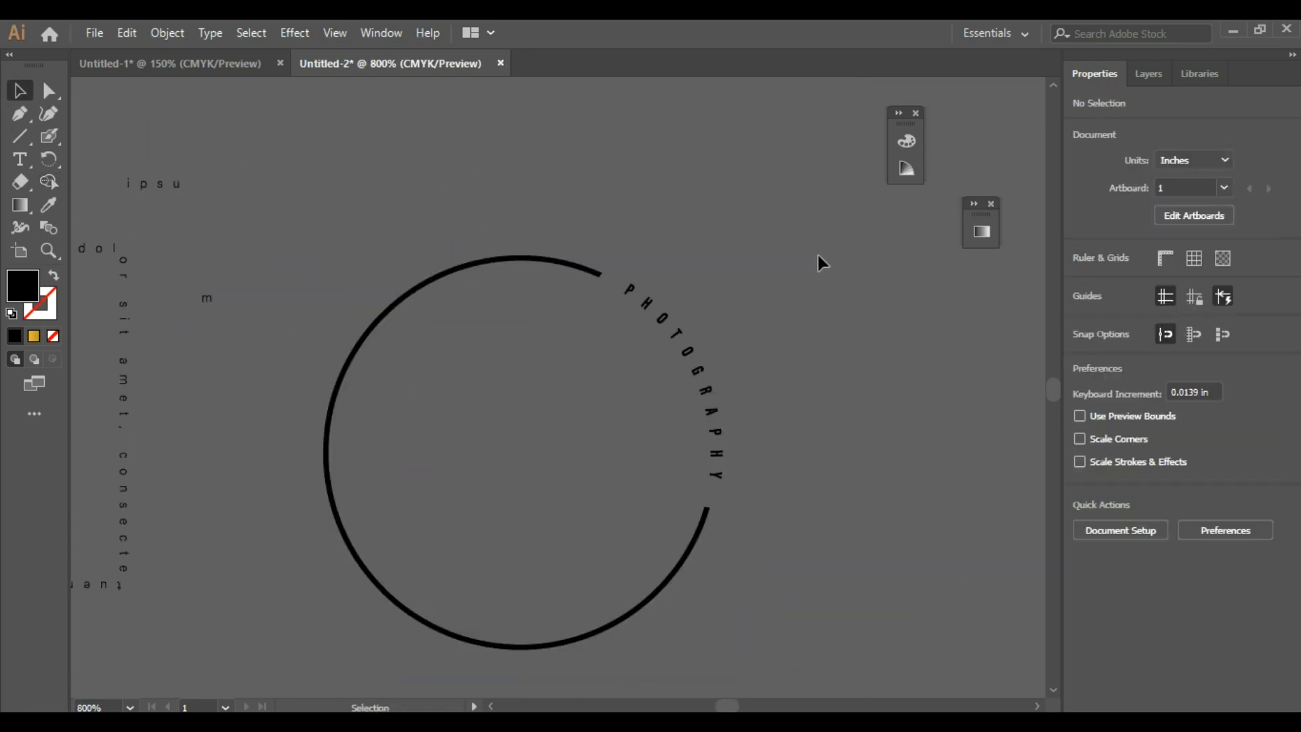
click(689, 356)
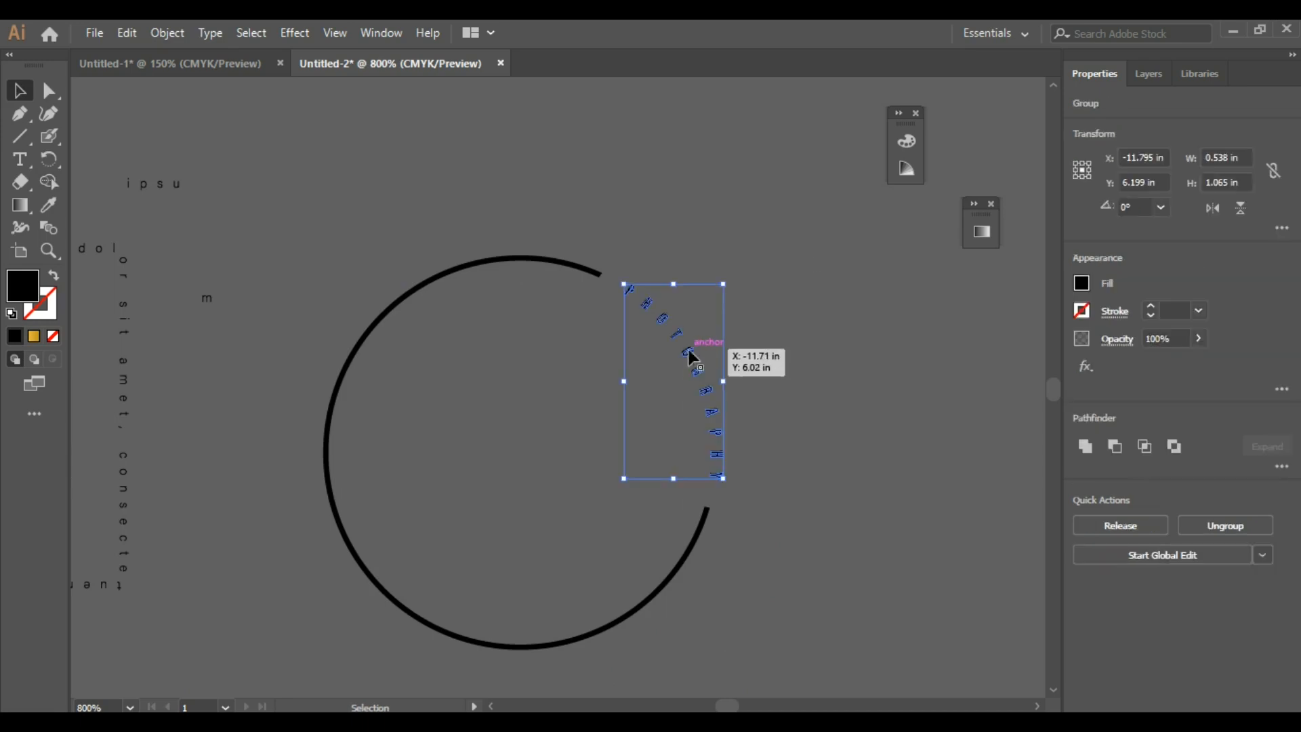
click(763, 337)
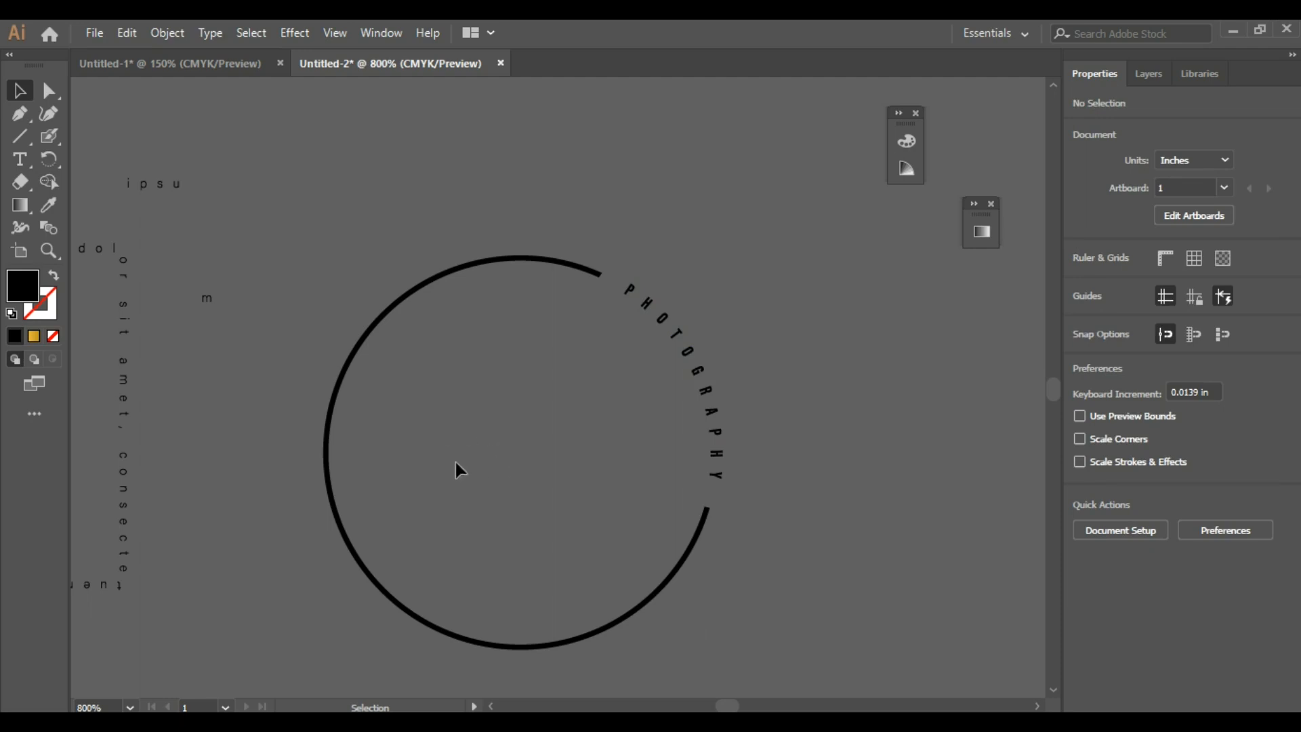
scroll(572, 458, down, 2)
scroll(549, 460, down, 1)
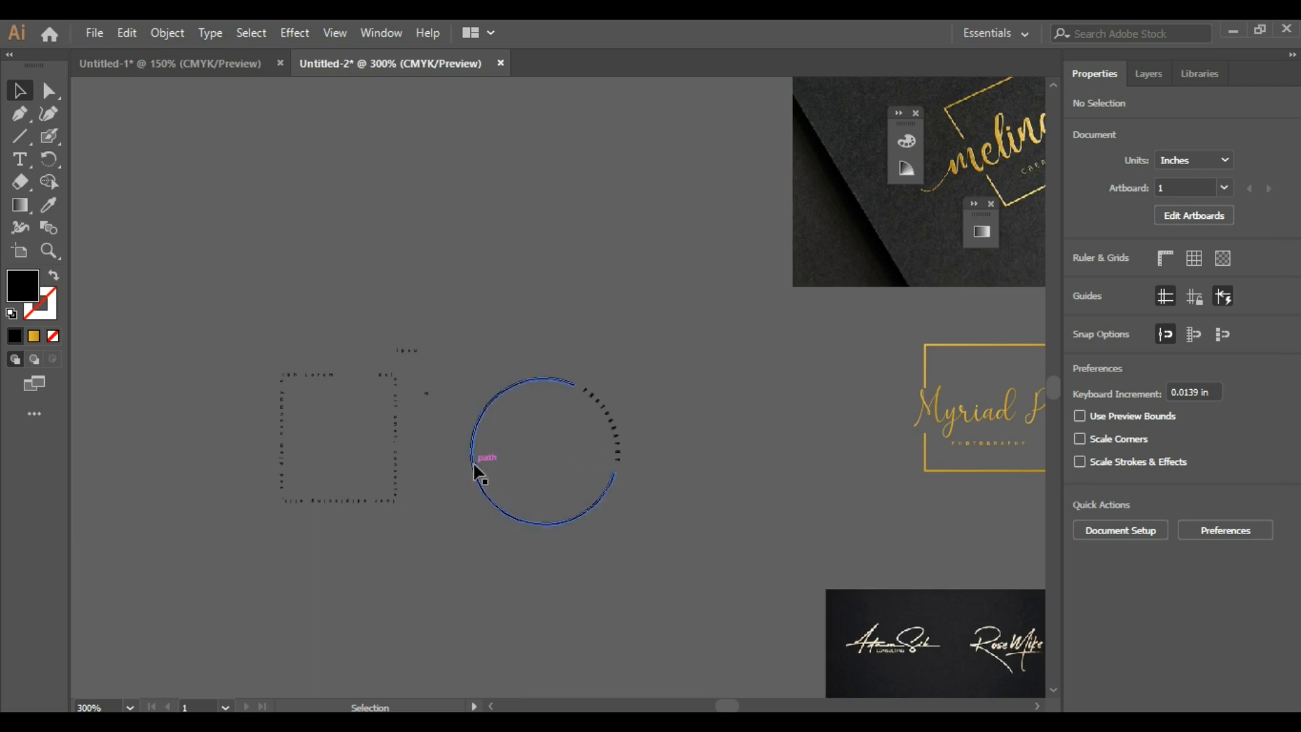
scroll(576, 449, up, 1)
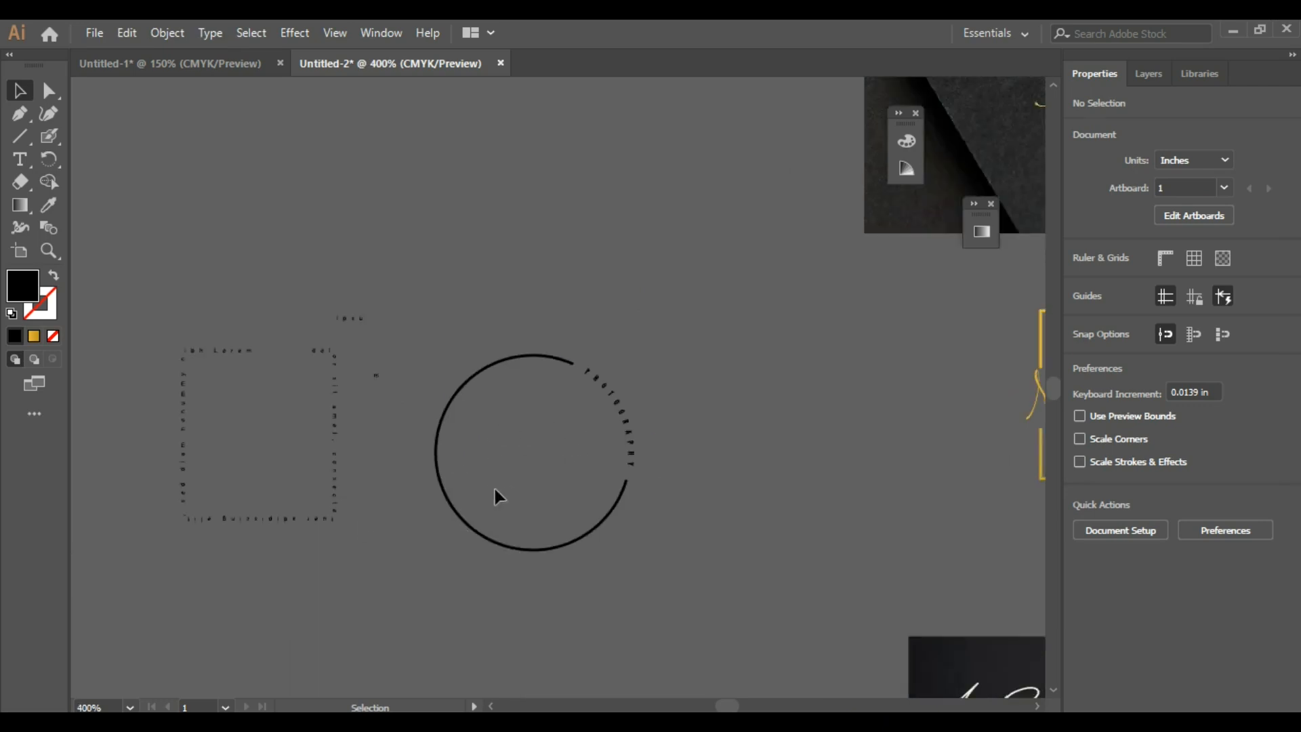
scroll(524, 493, down, 3)
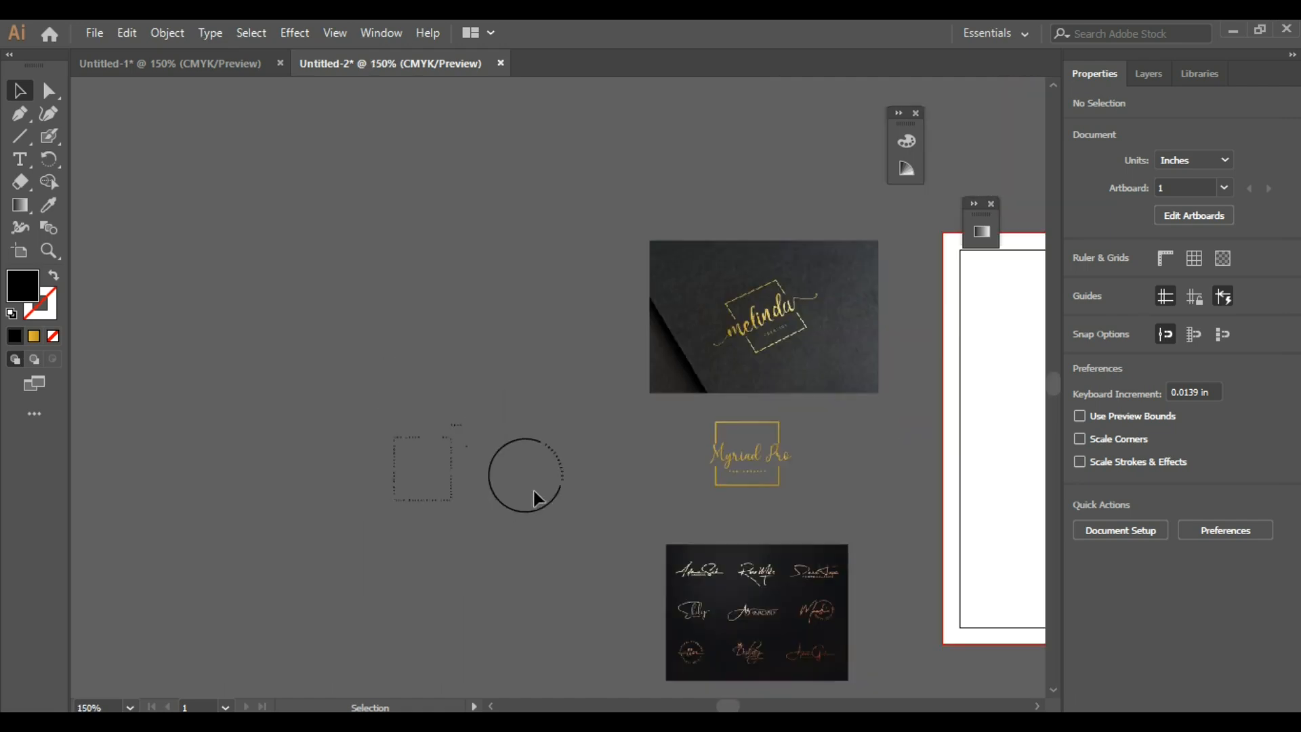
scroll(582, 496, down, 1)
scroll(854, 616, up, 3)
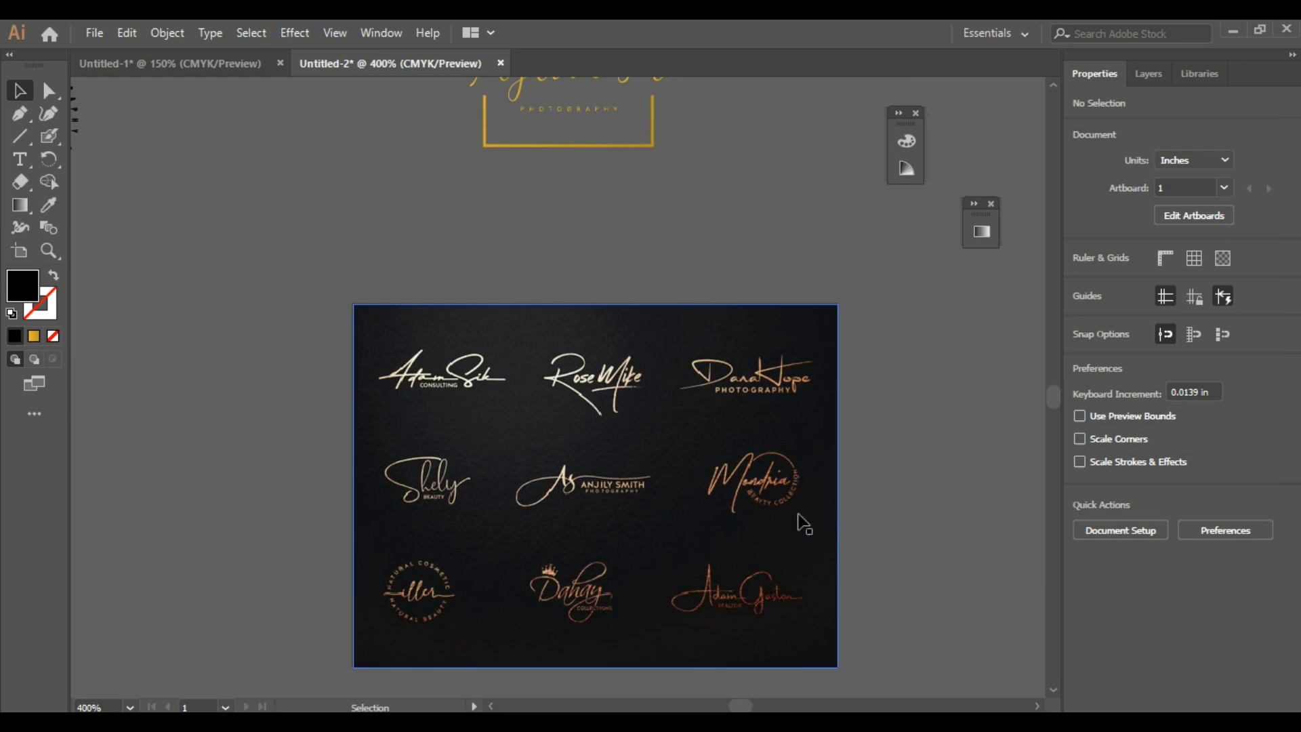
scroll(827, 532, down, 4)
scroll(588, 343, up, 3)
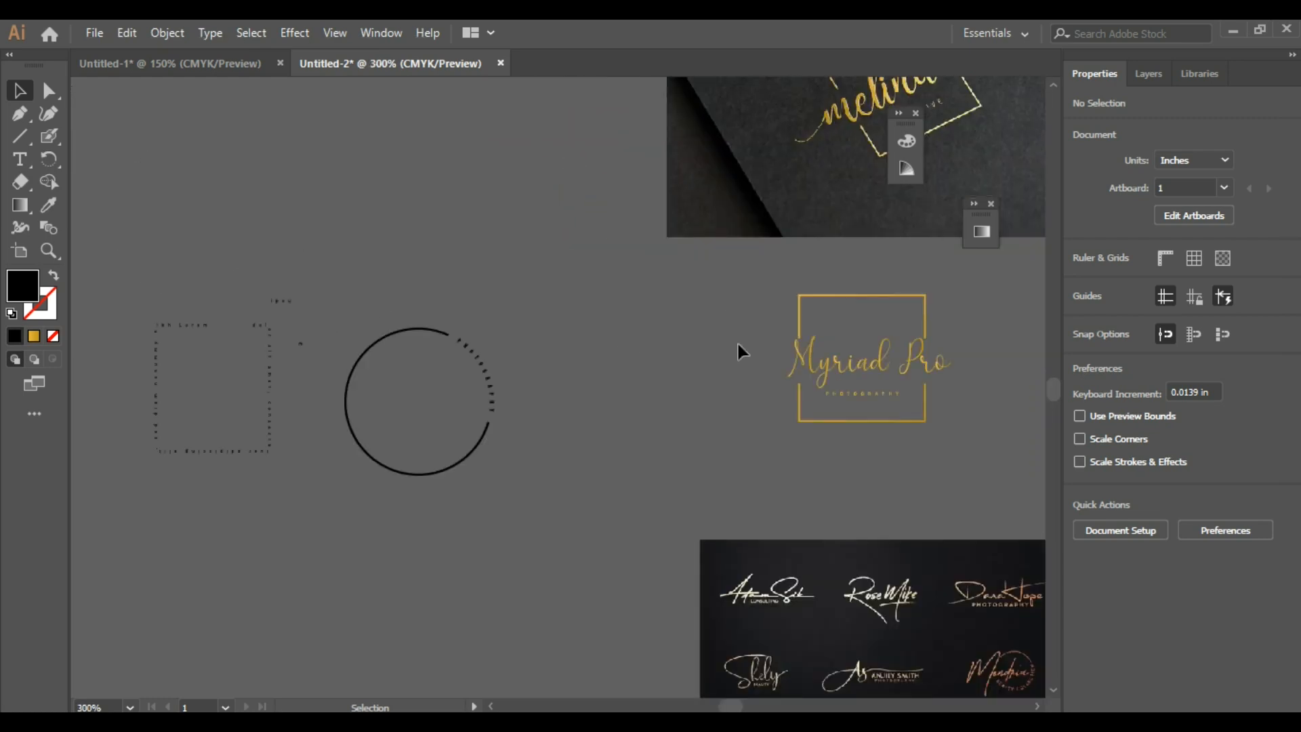
scroll(905, 335, up, 1)
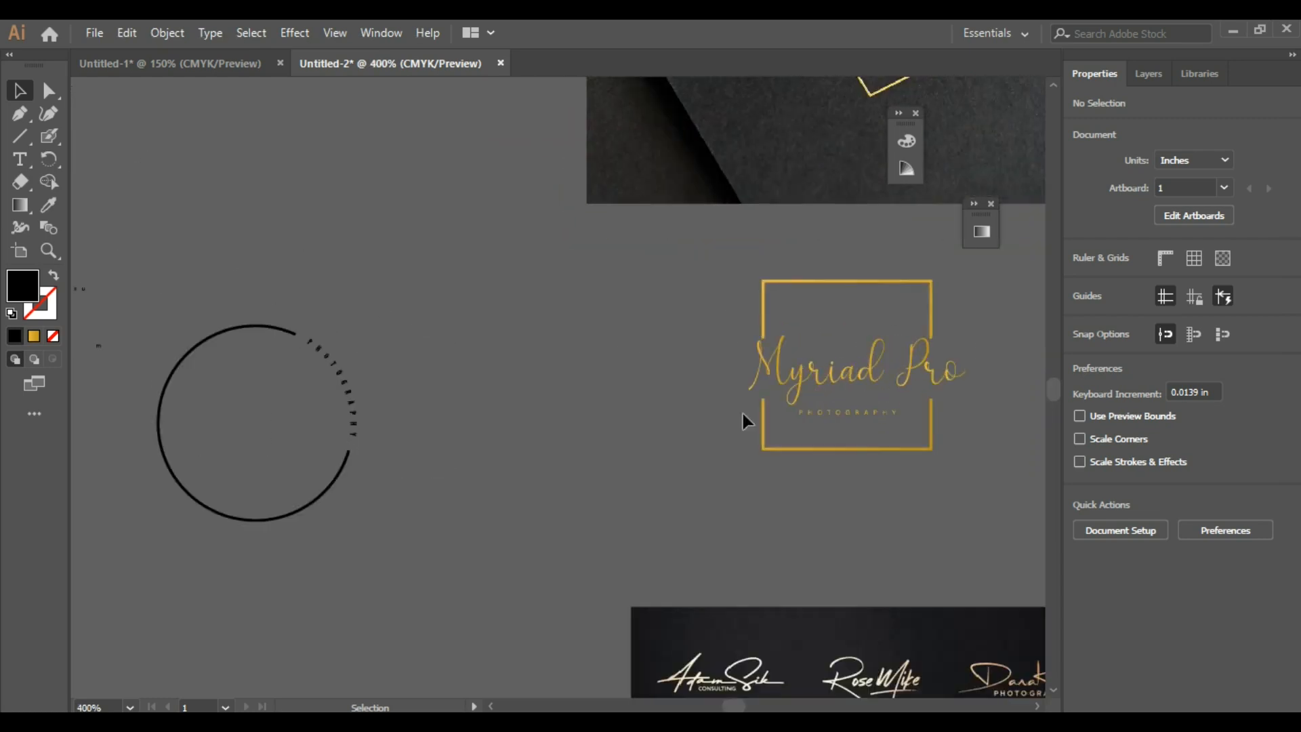